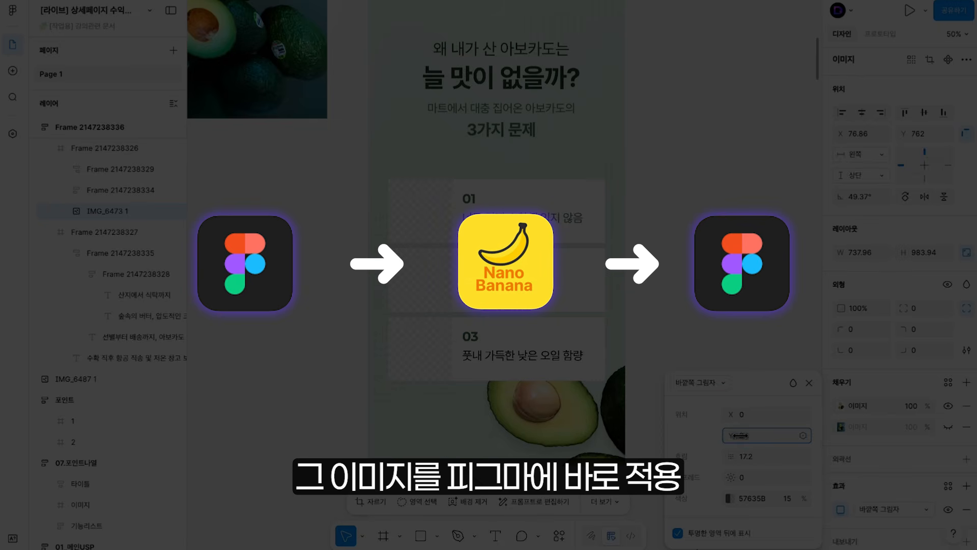
left_click(809, 382)
left_click(767, 373)
scroll(603, 289, "down", 3)
left_click_drag(323, 435, 348, 345)
left_click_drag(701, 331, 677, 194)
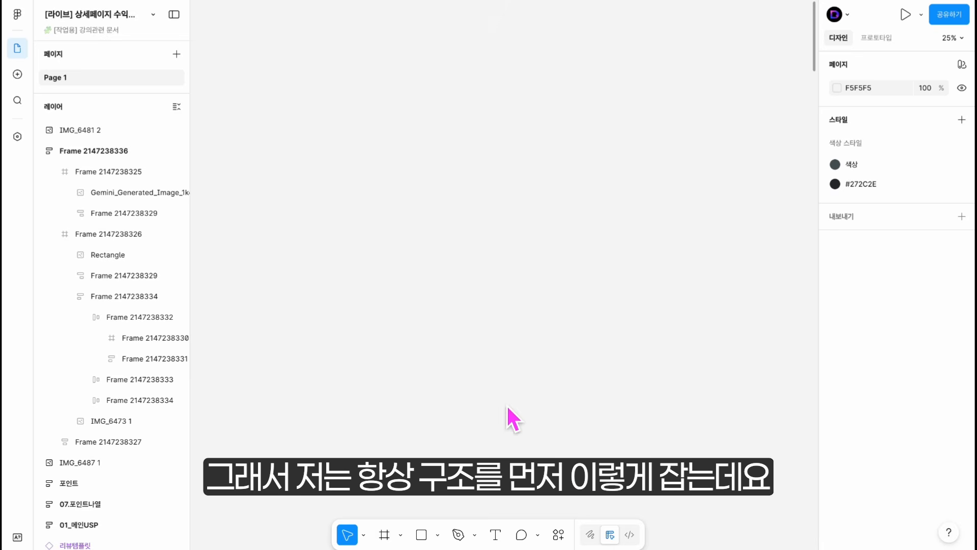
Draw a blank frame about 1492 px high on an empty canvas area and set its width to 860 px
left_click(388, 534)
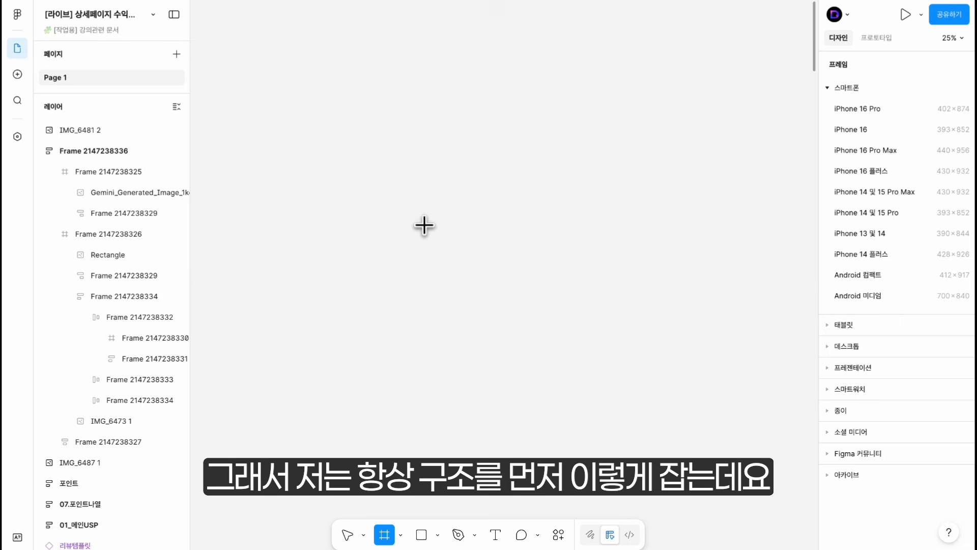
left_click_drag(381, 108, 568, 349)
left_click(870, 239)
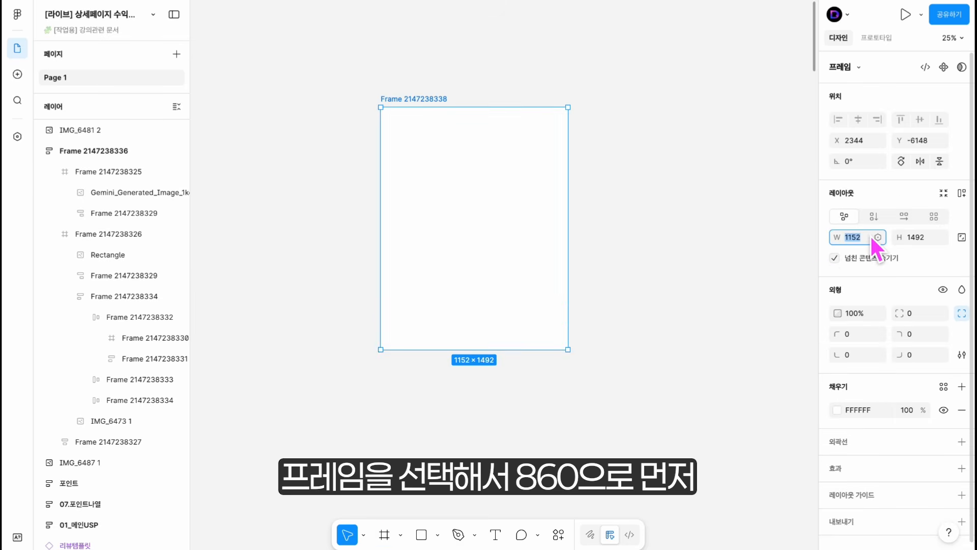
type("860")
key("Return")
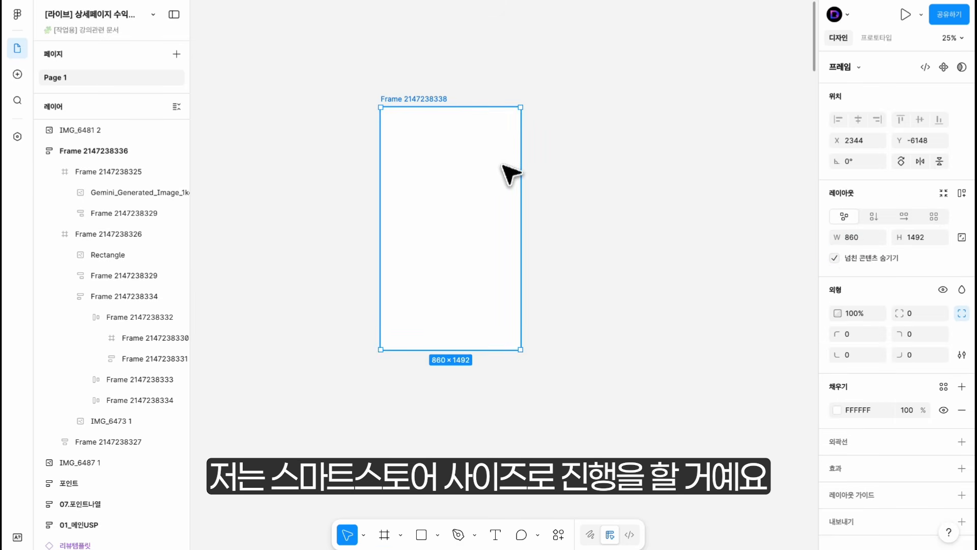
left_click_drag(484, 178, 526, 191)
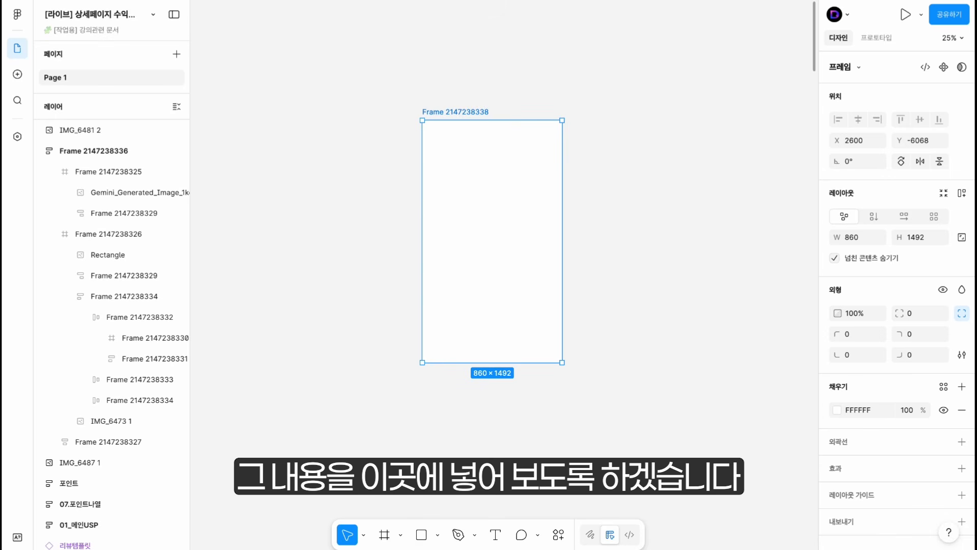
left_click_drag(476, 167, 477, 174)
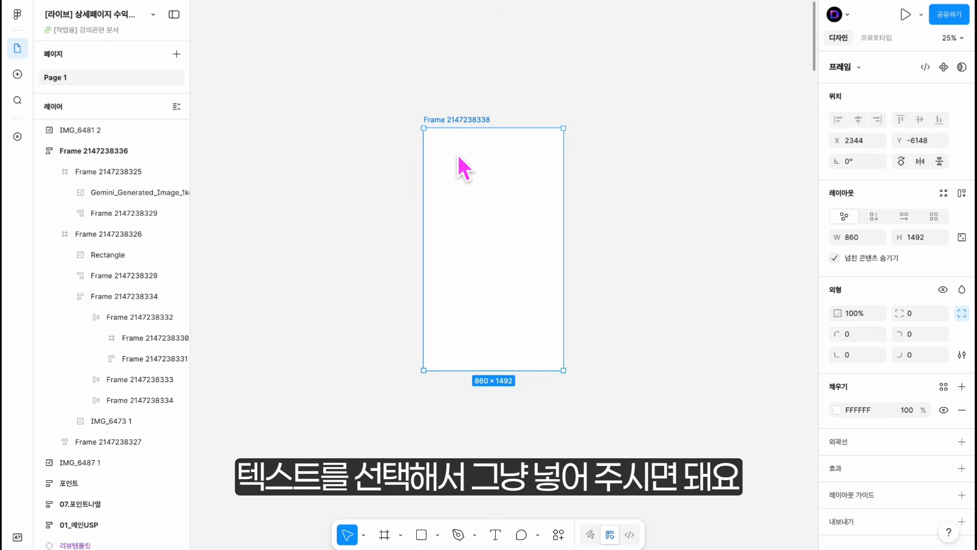
Add the title "아직도 복불복 아보카도를 고르시나요?" near the frame's top, wrapped in a centred text box about 630 px wide
left_click(496, 534)
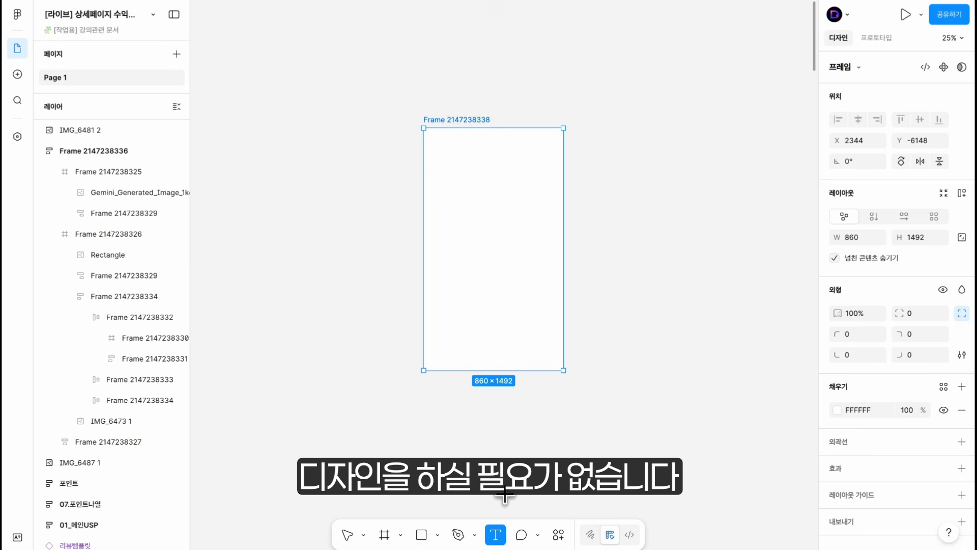
left_click(457, 167)
type("아직도 복불복 아보카도를 고르시나요?")
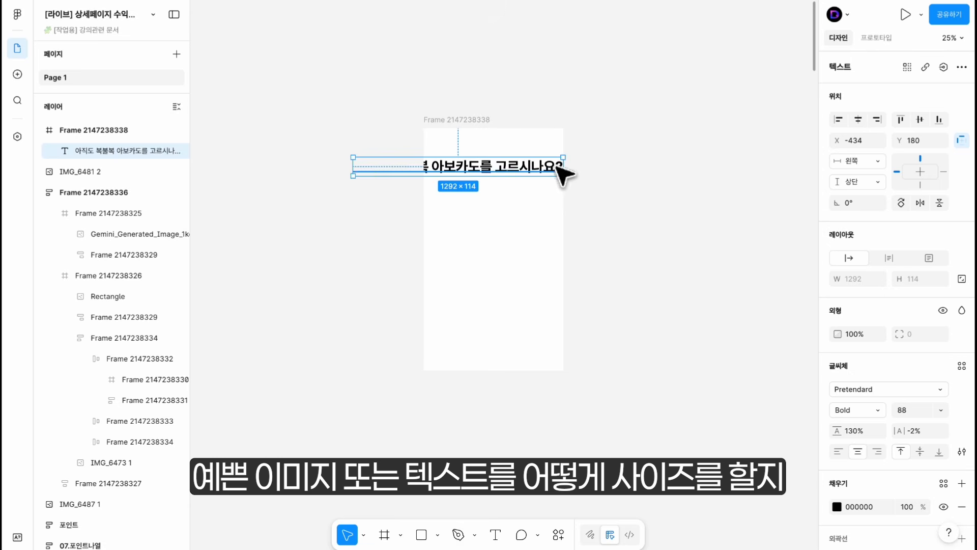
left_click_drag(563, 166, 456, 167)
left_click_drag(435, 170, 524, 164)
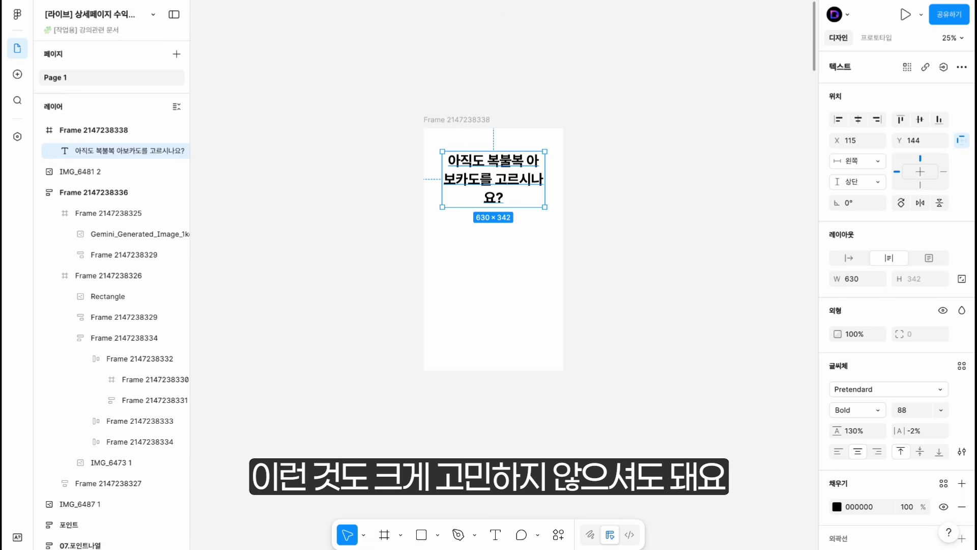
Duplicate the title below itself and change the copy's text to "이제 겉은 매끈하고 속은 버터처럼 녹아듭니다"
left_click_drag(517, 187, 508, 245)
double_click(529, 267)
type("이제 겉은 매끈하고 속은 버터처럼 녹아듭니다")
key("Escape")
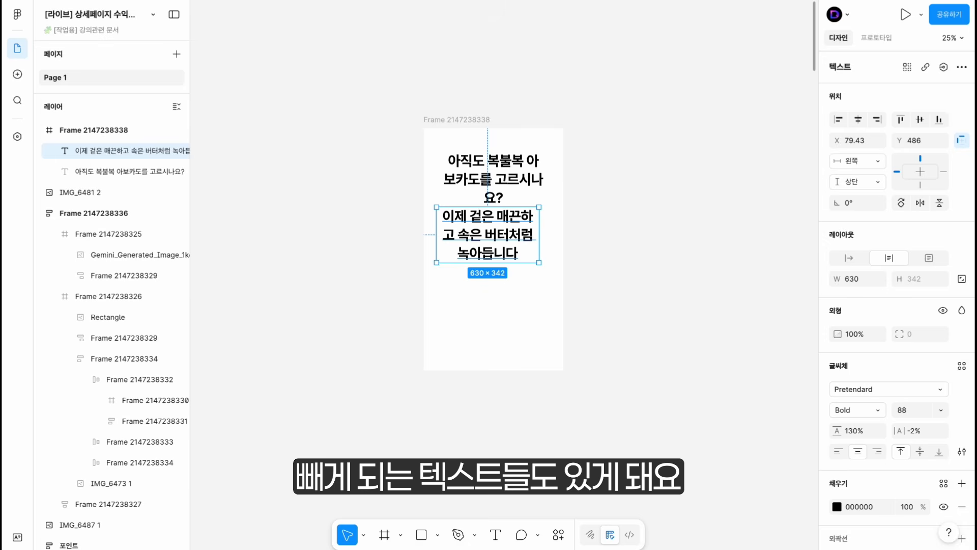
Duplicate the second text further down and replace its wording with "아보카도의 핵심은 '품질'과 '후숙 상태'입니다. 가장 맛있는 품종만 골라 담았습니다."
left_click(578, 307)
left_click_drag(520, 233, 519, 310)
type("아보카도의 핵심은 '품질'과 '후숙 상태'입니다. 가장 맛있는 품종만 골라 담았습니다.")
Set the font size of the two texts below the title to 50 and move the lowest one up closer to the other
left_click(522, 181)
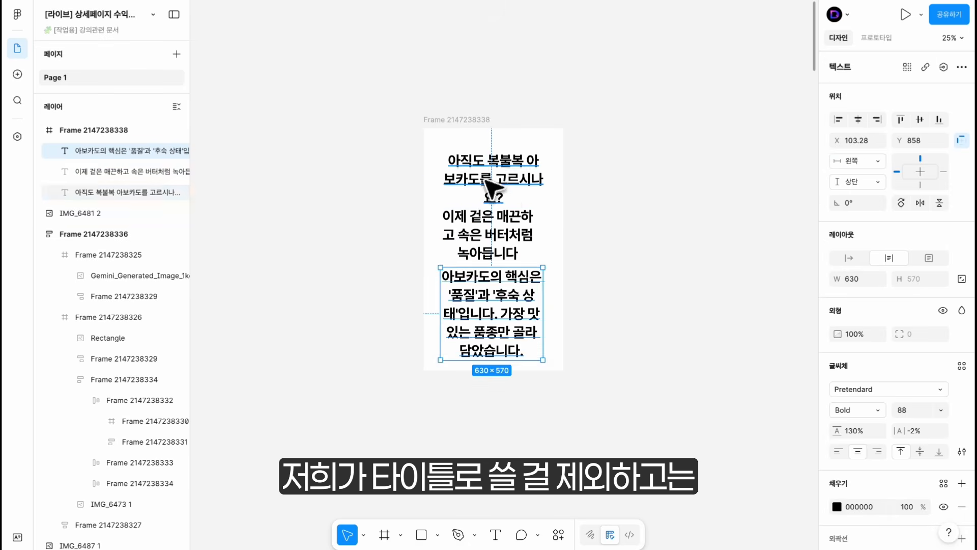
left_click(519, 239)
left_click(532, 326, "shift")
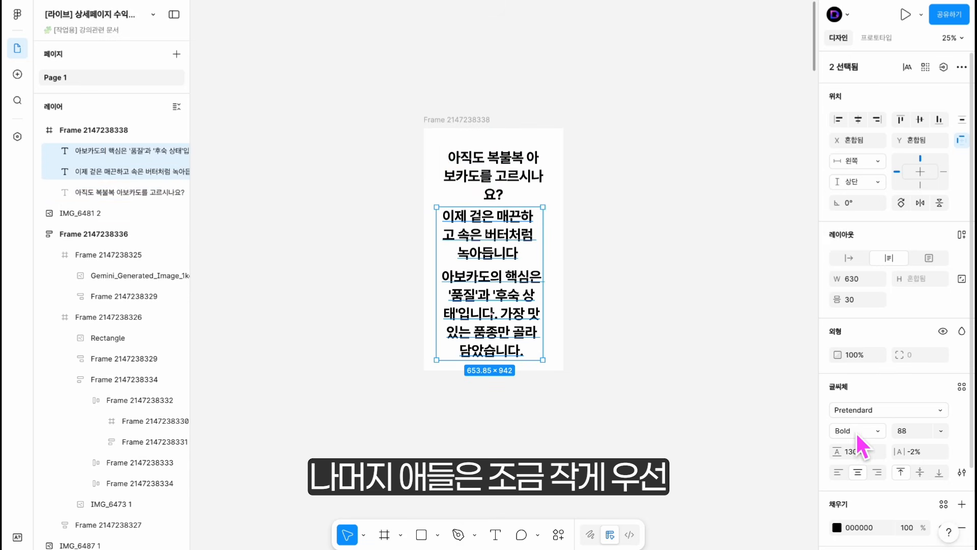
type("50")
key("Return")
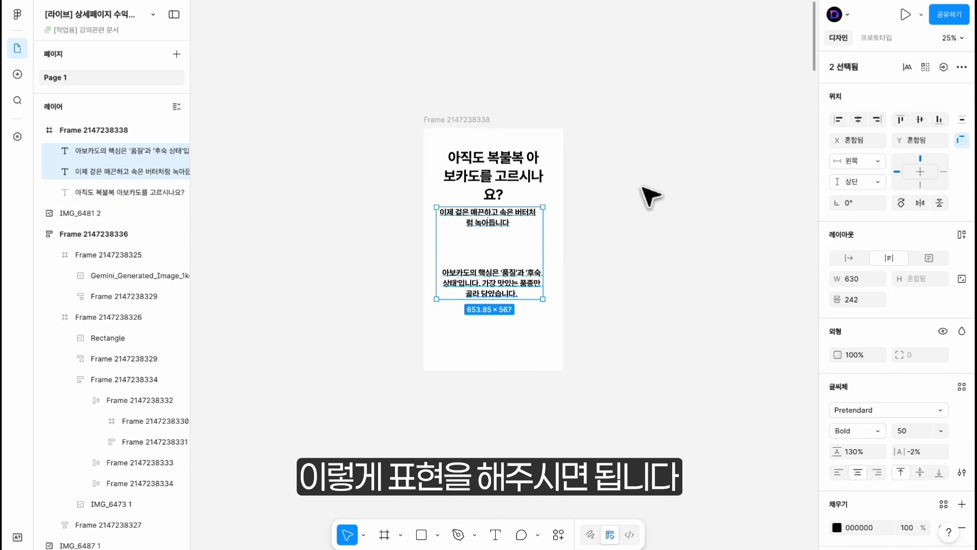
left_click(600, 262)
left_click_drag(532, 280, 511, 253)
Duplicate the frame beside the original, with the title "왜 내가 산 아보카도는 늘 맛이 없을까?" and subtitle "마트에서 대충 집어온 아보카도의 3가지 문제."
left_click(534, 140)
mouse_move(533, 139)
left_mouse_down()
mouse_move(411, 130)
mouse_move(537, 132)
left_mouse_up()
left_click_drag(607, 157, 574, 151)
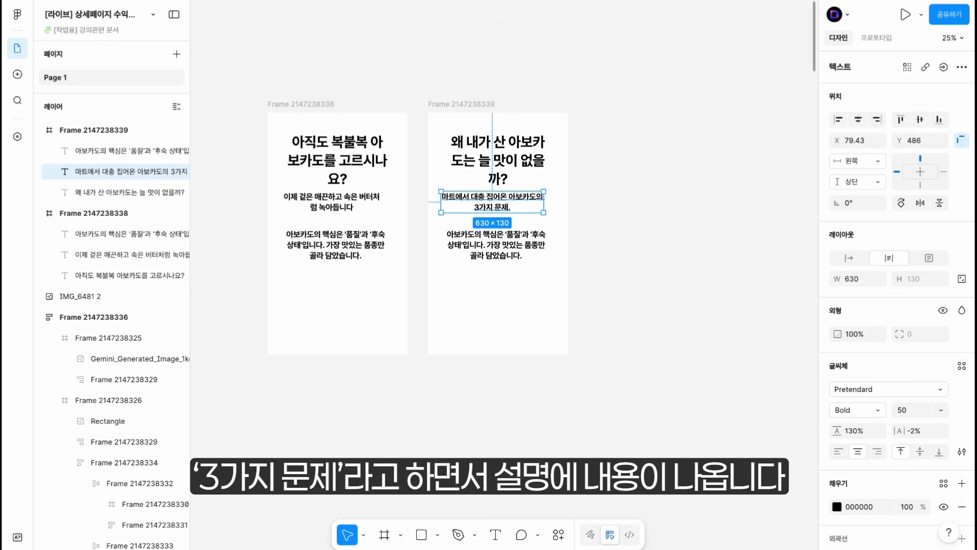
Replace the second frame's lowest text with "1. 너무 일찍 수확해 익지 않음 2. 내부 갈변 현상 3. 풋내 가득한 낮은 오일 함량."
double_click(496, 244)
type("1. 너무 일찍 수확해 익지 않음 2. 내부 갈변 현상 3. 풋내 가득한 낮은 오일 함량.")
key("Escape")
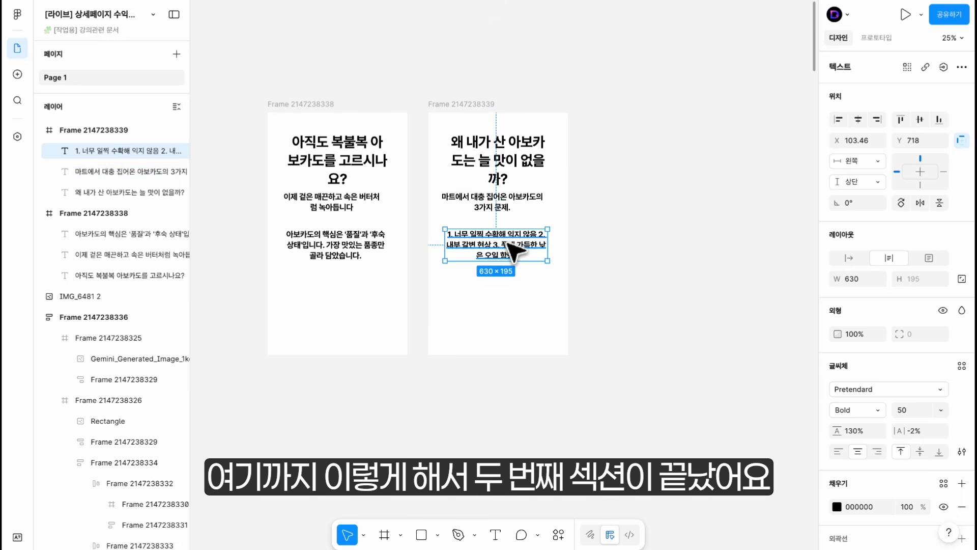
Duplicate the second frame to its right as the third section
left_click(481, 104)
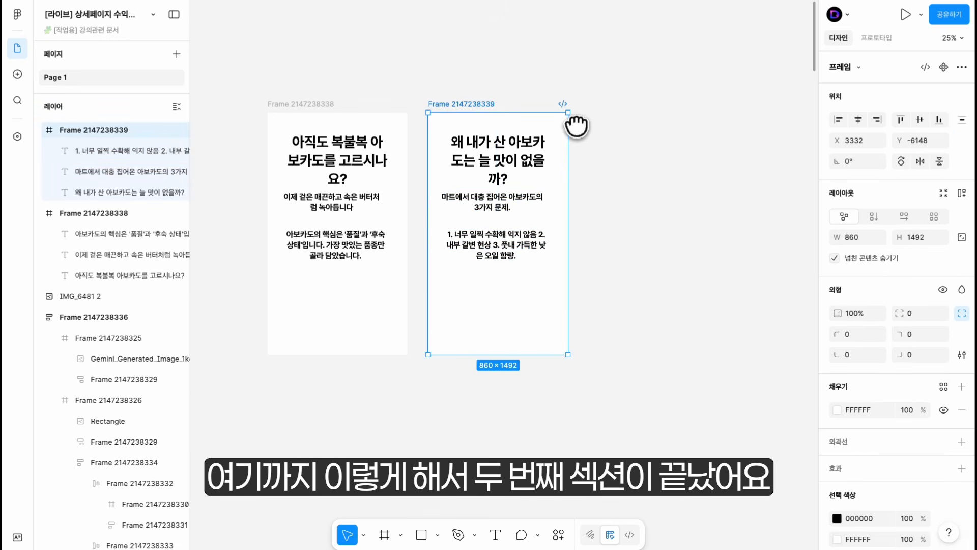
scroll(565, 121, "right", 2)
left_click_drag(446, 143, 598, 143, "alt")
left_click_drag(531, 99, 549, 105)
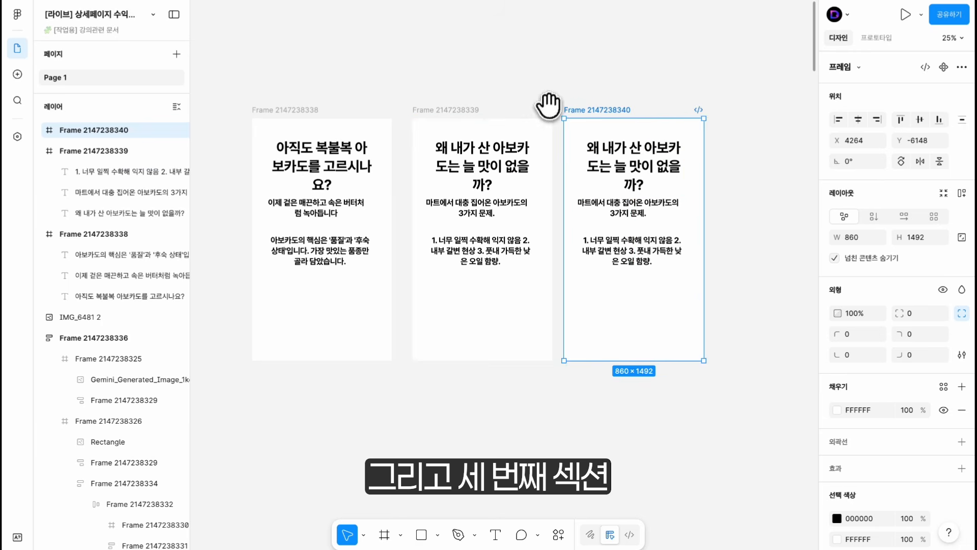
left_click(304, 112)
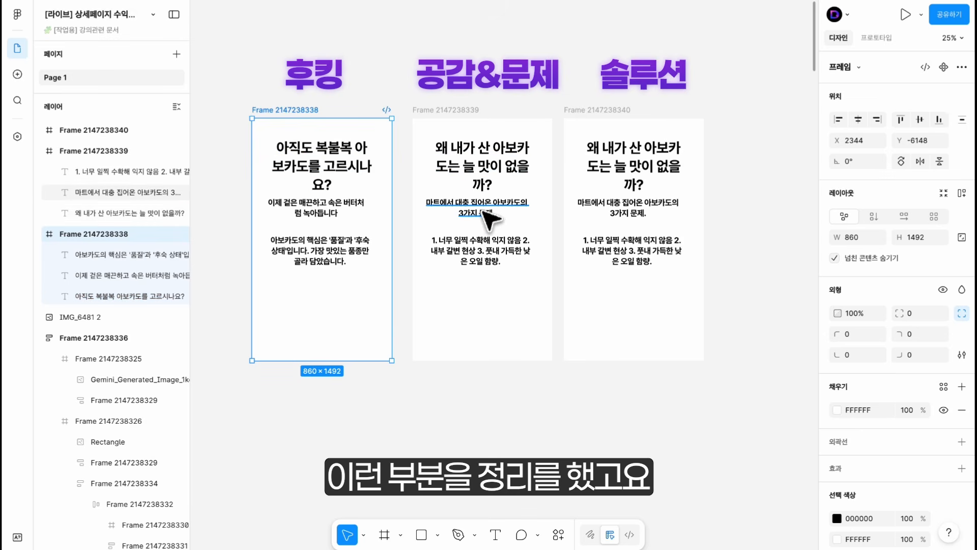
Change the third frame's title to "산지에서 식탁까지, 가장 신선한 '그린 골드'의 여정" and its subtitle to "선별부터 배송까지, 아보카도 전문 MD가 직접 관리합니다."
left_click(593, 109)
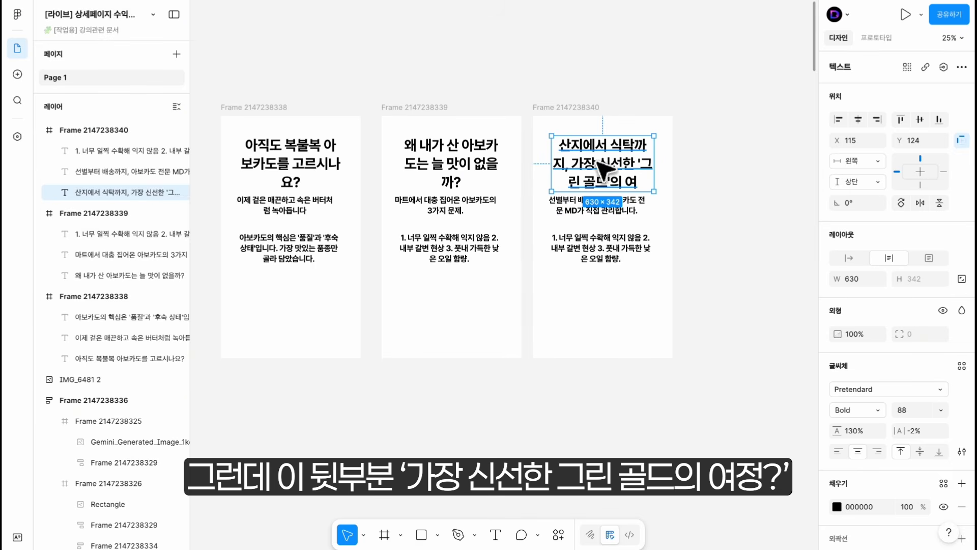
double_click(637, 184)
type("ㅈㅓㅇ")
key("Escape")
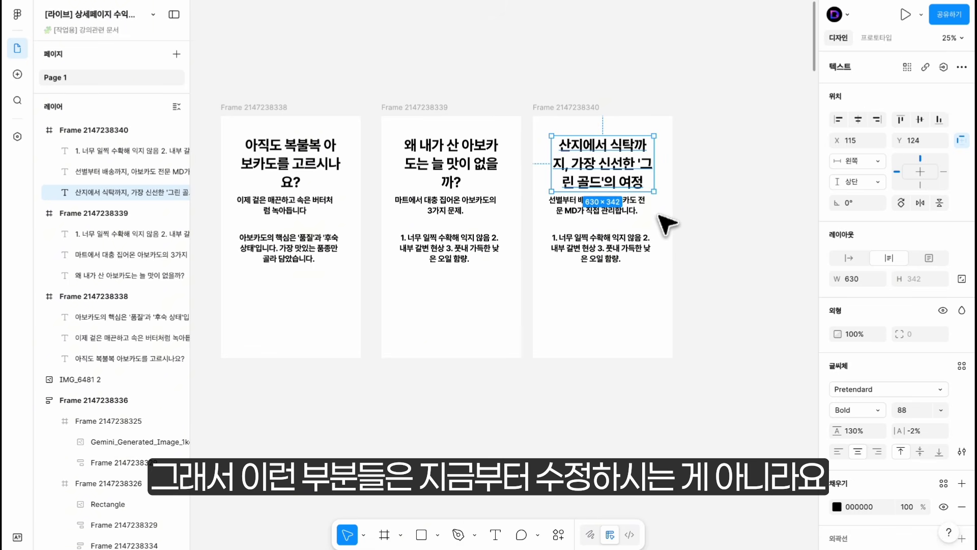
left_click(625, 209)
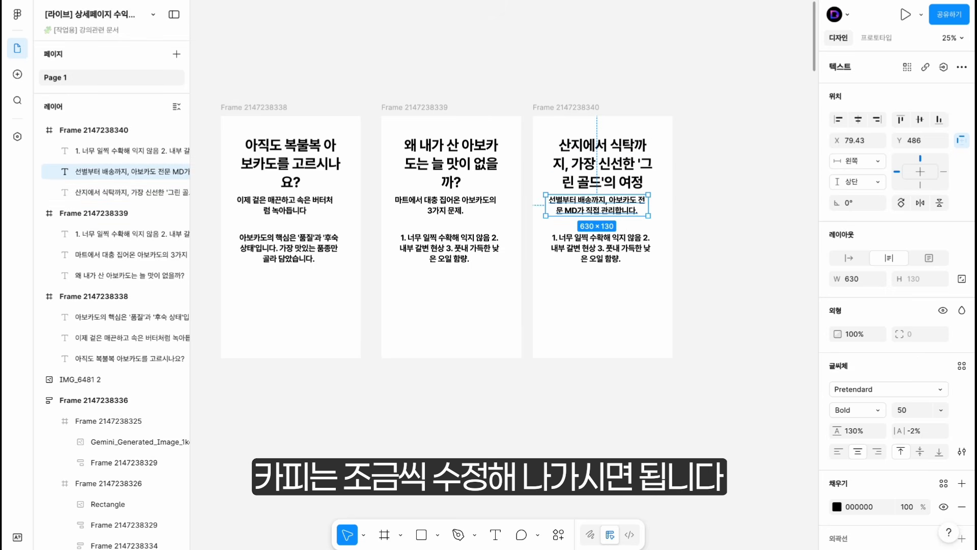
left_click(641, 184)
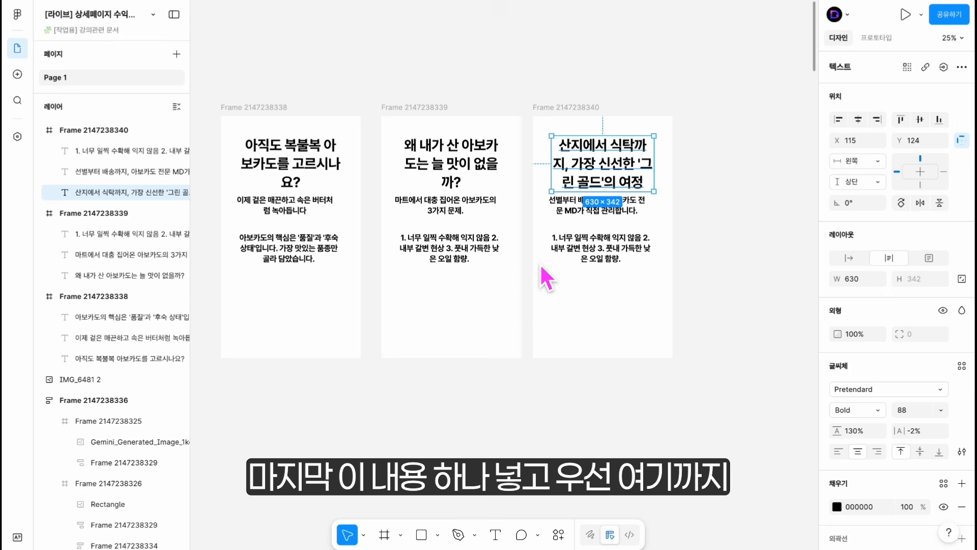
Replace the third frame's lowest text with "수확 직후 항공 직송 및 저온 창고 보관을 통해 영양소 파괴를 최소화하고 신선도를 극대화했습니다."
left_click(622, 251)
key("ctrl+v")
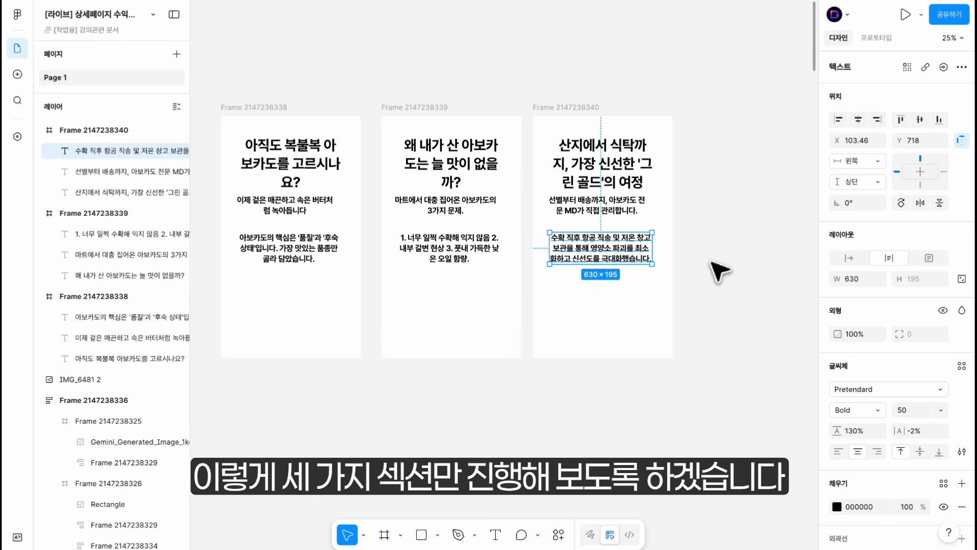
left_click(718, 270)
scroll(717, 269, "left", 2)
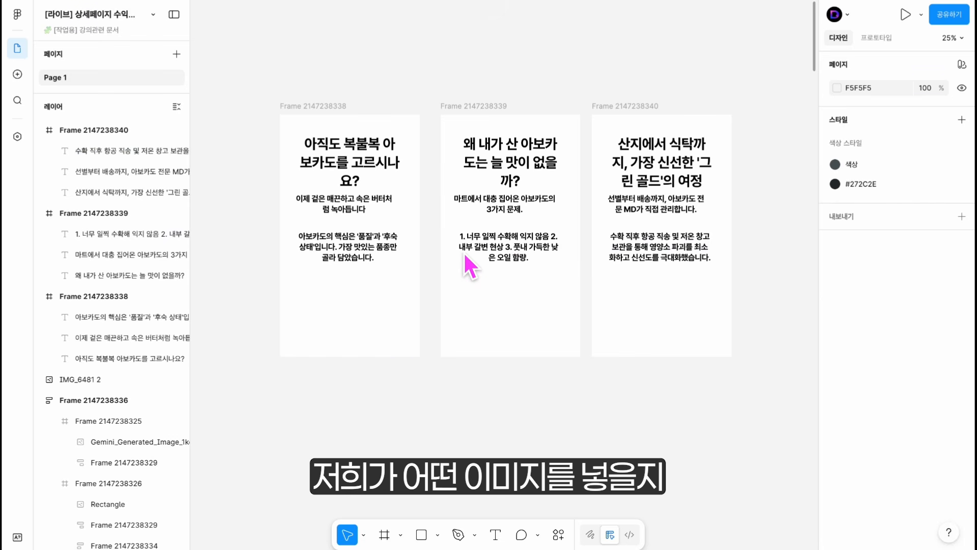
Change the first frame's background fill to dark green 527B50
scroll(464, 251, "down", 1)
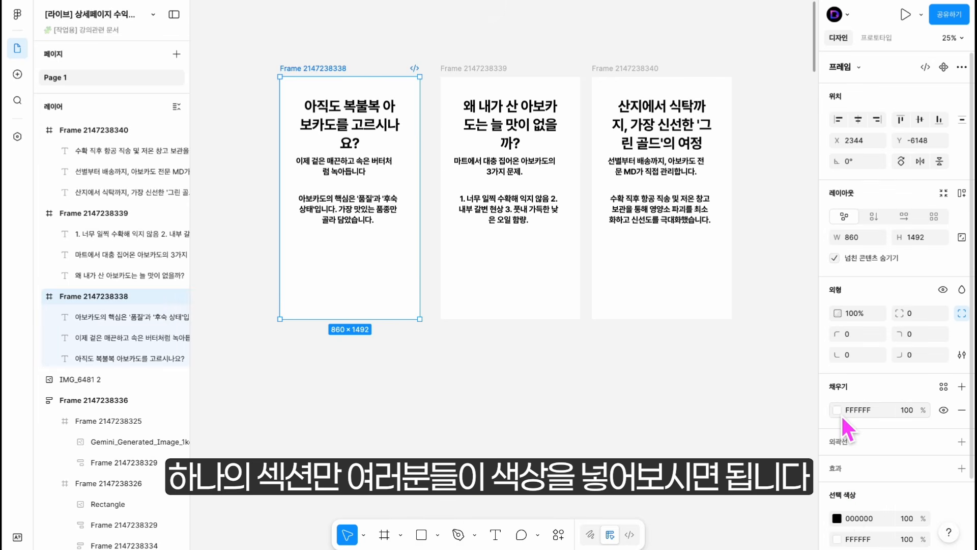
left_click(837, 410)
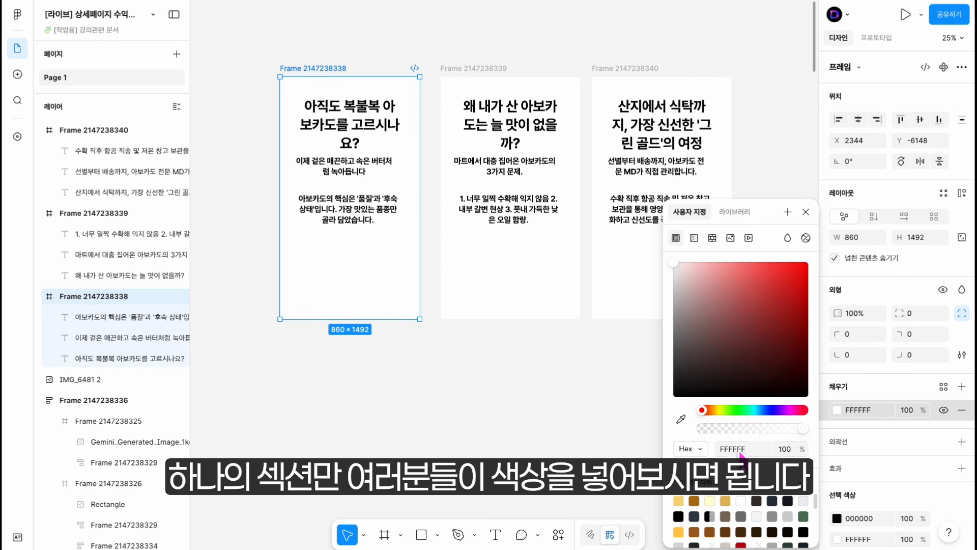
left_click_drag(705, 414, 740, 417)
left_click_drag(774, 307, 726, 343)
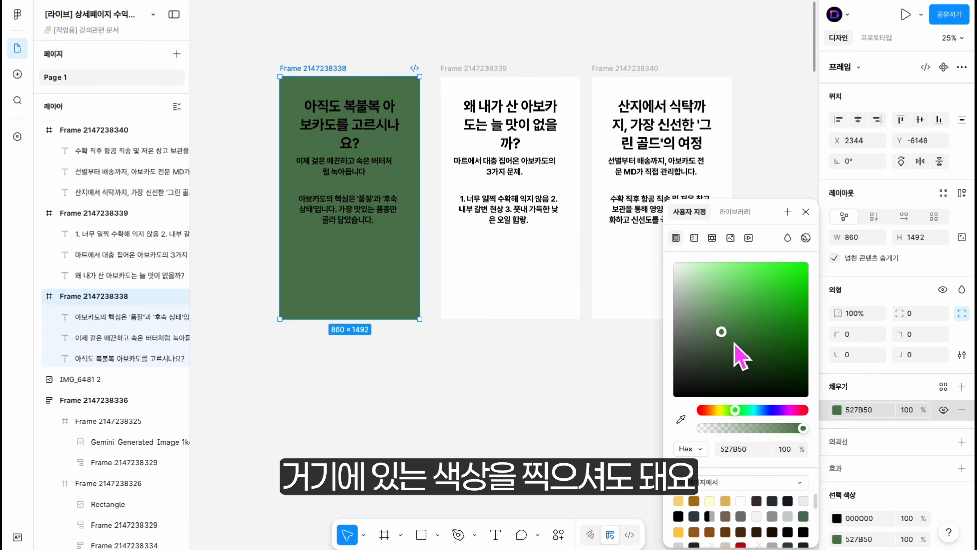
left_click(634, 331)
Change the colour of the title and both lower texts in the green frame to white FFFFFF
left_click(378, 131)
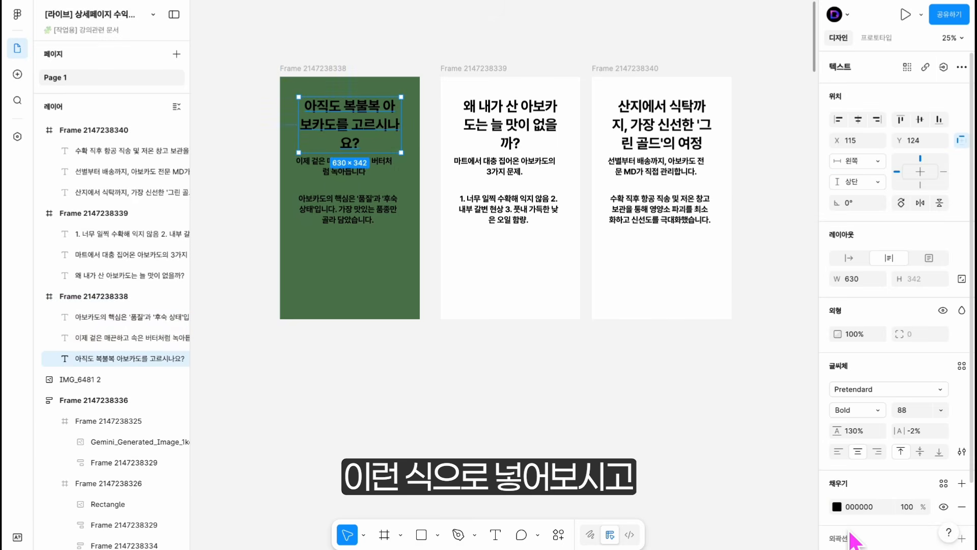
left_click(837, 507)
left_click_drag(626, 28, 724, 209)
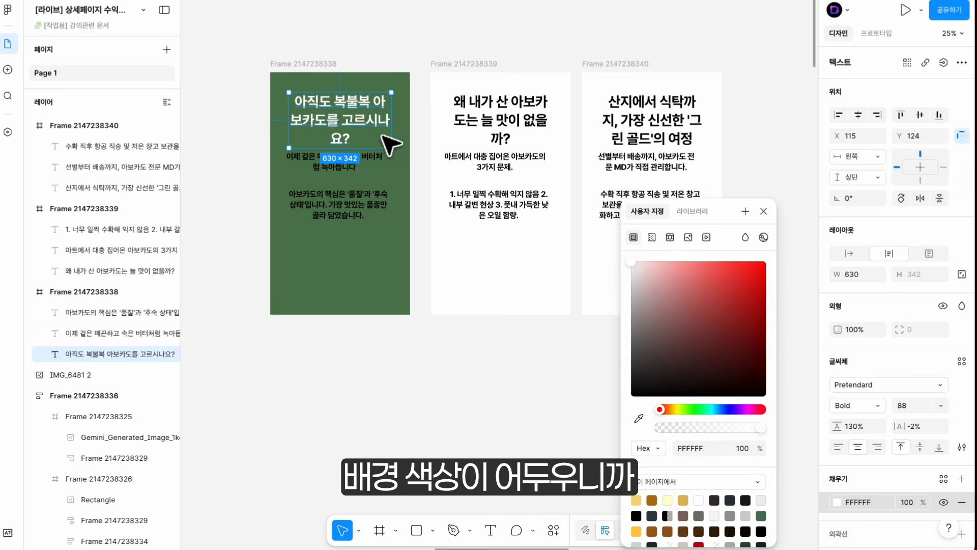
left_click(346, 173)
left_click(838, 502)
left_click(338, 204)
left_click_drag(744, 369, 545, 153)
left_click(839, 504)
left_click(472, 433)
Move the two lower texts of the green frame down together, leaving more space beneath the title
left_click(328, 155)
left_click(360, 203, "shift")
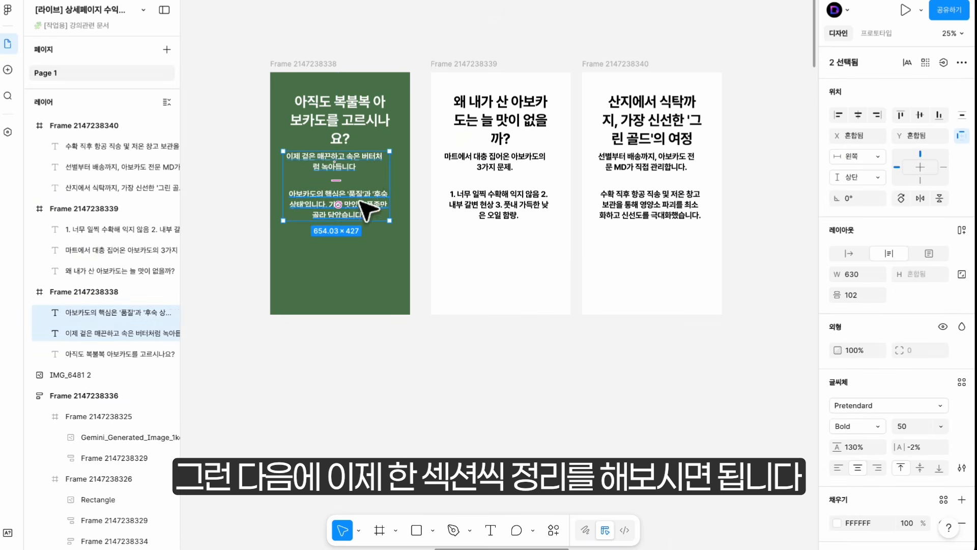
left_click_drag(351, 162, 351, 195)
left_click(589, 355)
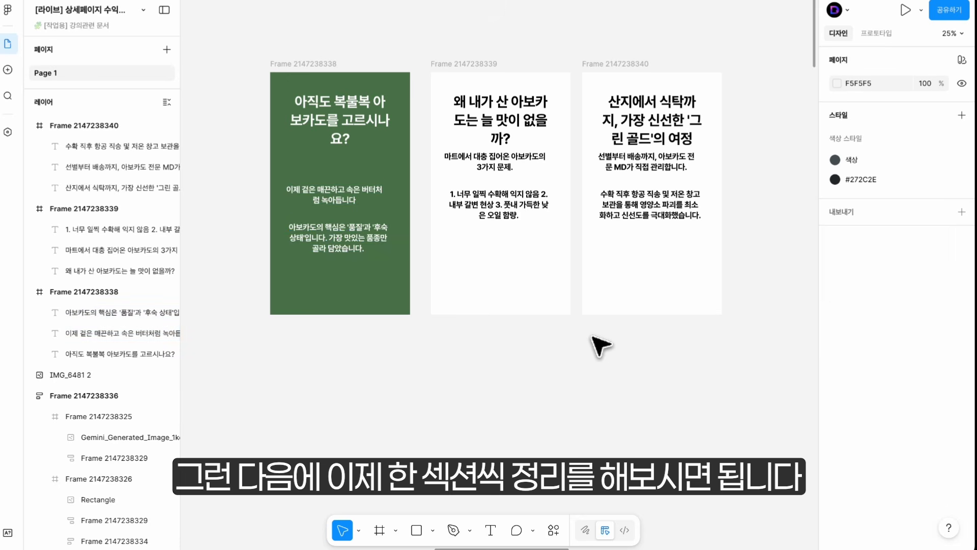
Shorten the green frame's title to "아직도 복불복"
left_click(337, 117)
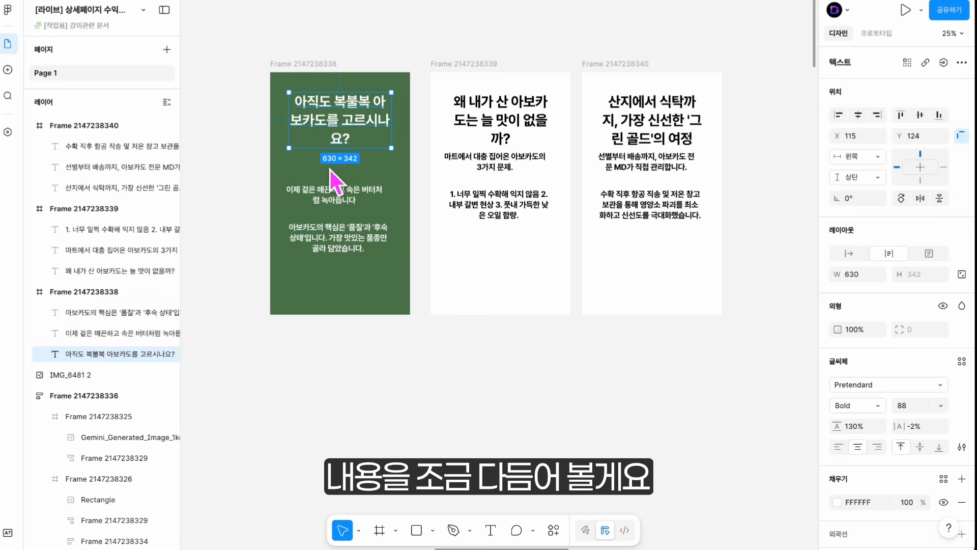
double_click(351, 123)
left_click_drag(375, 101, 356, 138)
key("BackSpace")
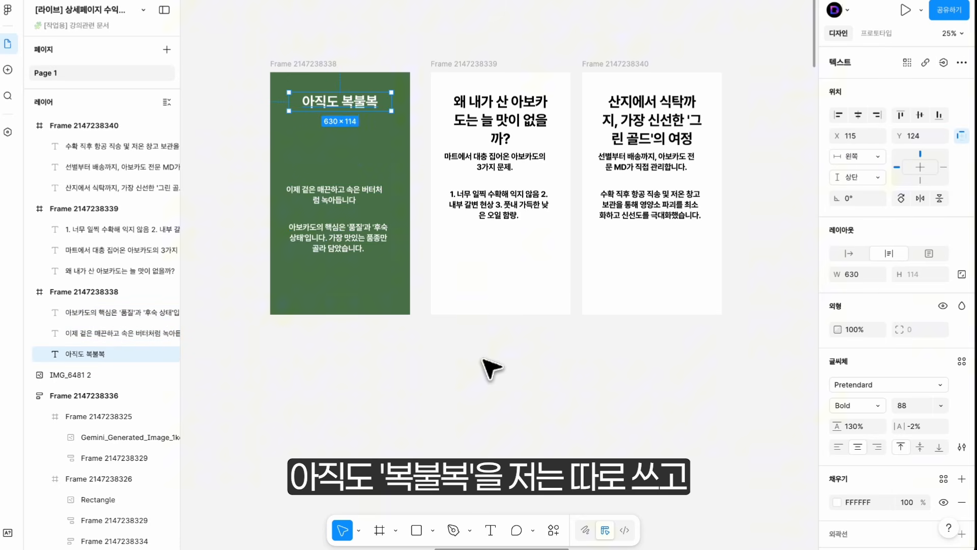
Duplicate the green frame's title "아직도 복불복" directly beneath it and replace the copy's text with "아보카도를 고르시나요?"
left_click_drag(361, 101, 362, 119, "alt")
double_click(360, 124)
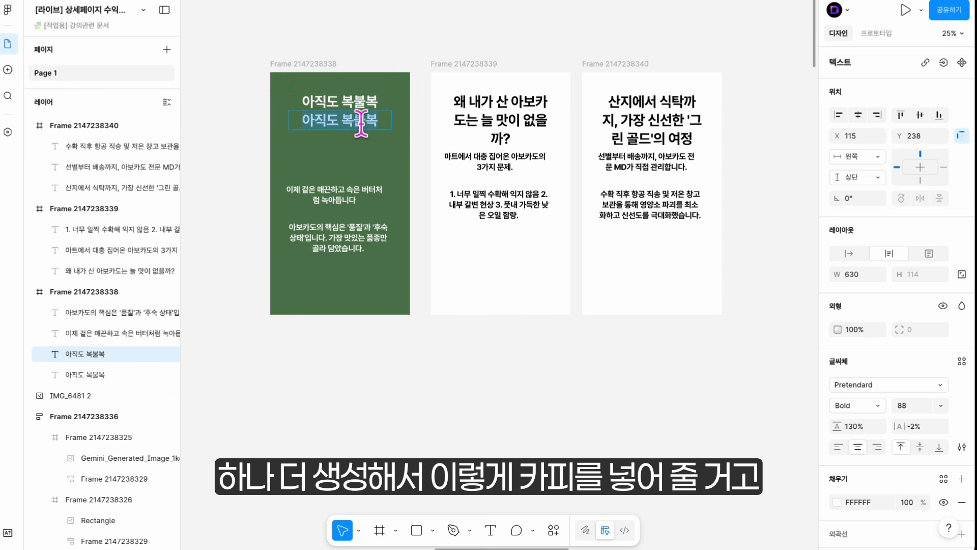
key("ctrl+v")
key("Escape")
Break the copied title onto a second line before "고르시나요?" and move it down to leave a gap under "아직도 복불복"
double_click(360, 123)
left_click(363, 122)
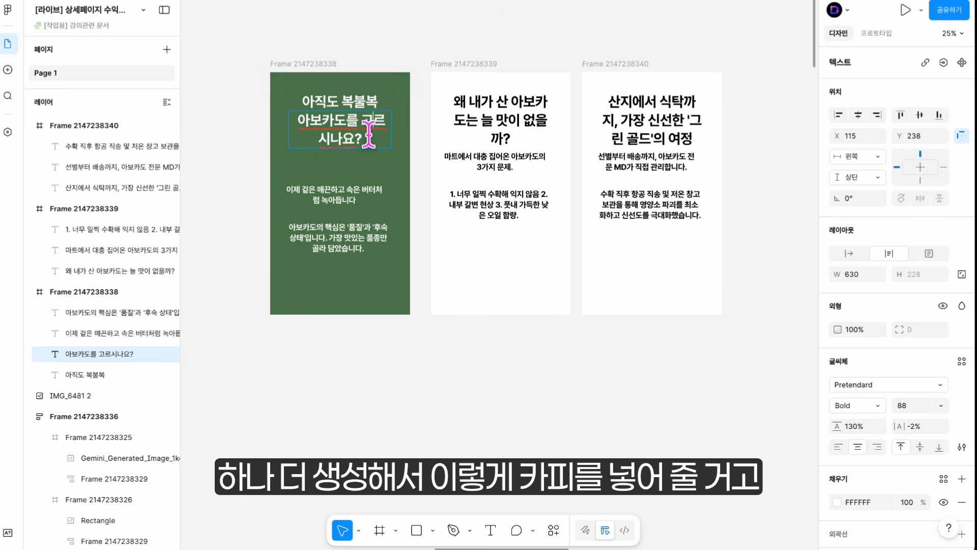
key("Return")
key("Escape")
left_click_drag(367, 126, 365, 141)
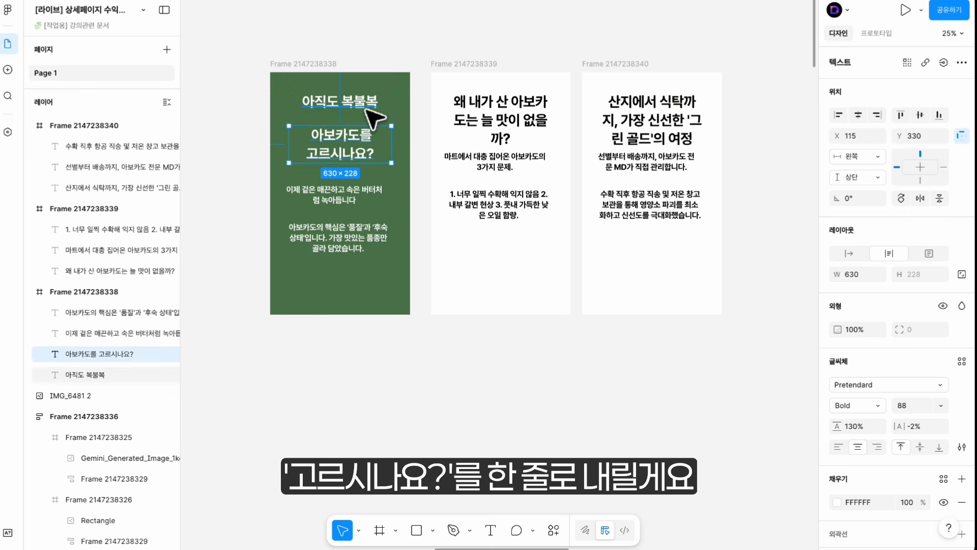
Set "아직도 복불복" to size 50 in Regular weight and move it down close above the two-line title
left_click(364, 107)
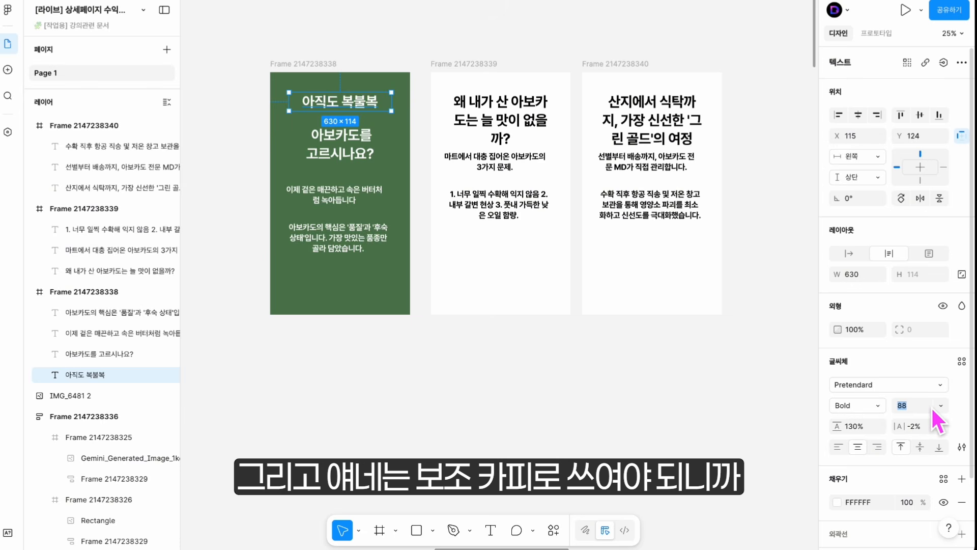
type("50")
key("Return")
left_click(878, 405)
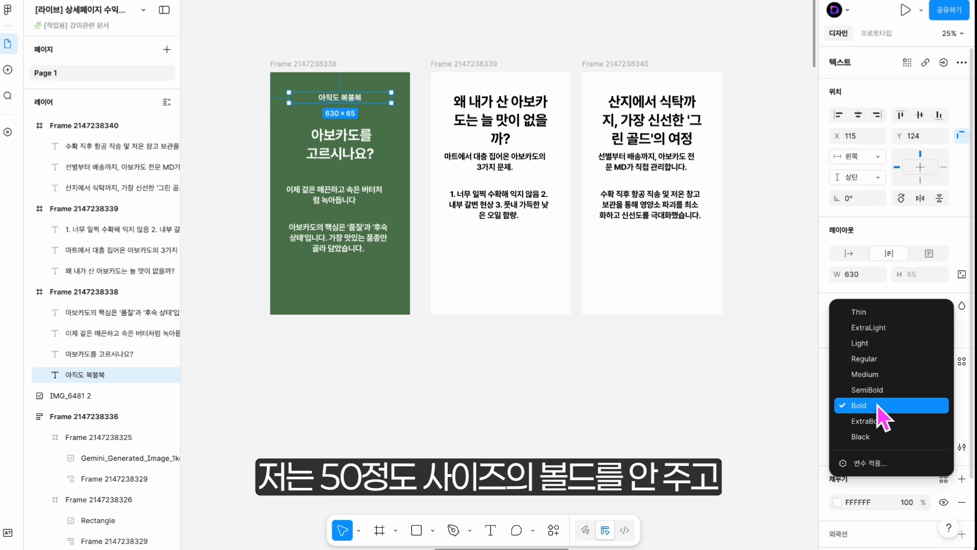
left_click(881, 368)
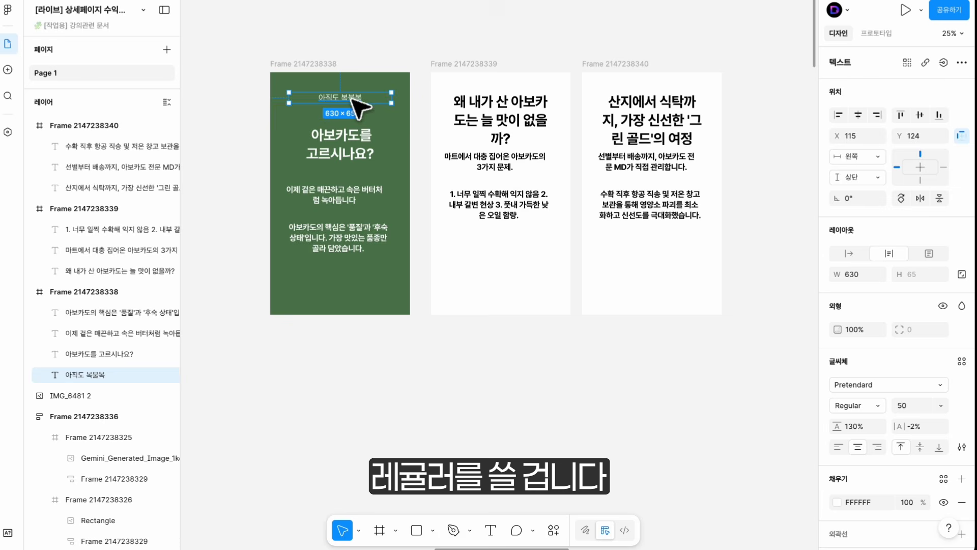
mouse_move(355, 97)
left_mouse_down()
mouse_move(359, 114)
mouse_move(351, 115)
left_mouse_up()
Set the two-line title "아보카도를 고르시나요?" to size 90 and remove the extra space that throws off its centring
left_click(343, 124)
left_click(341, 145)
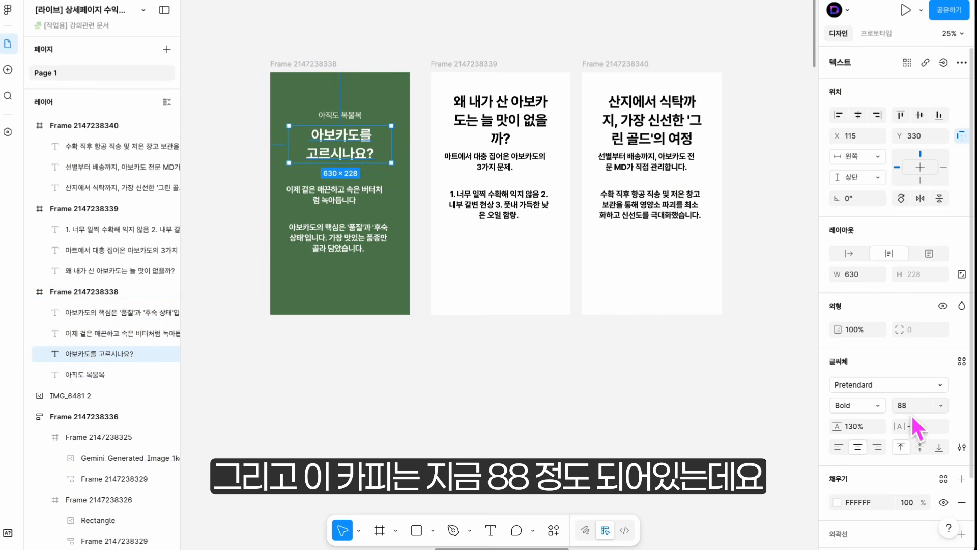
key("Return")
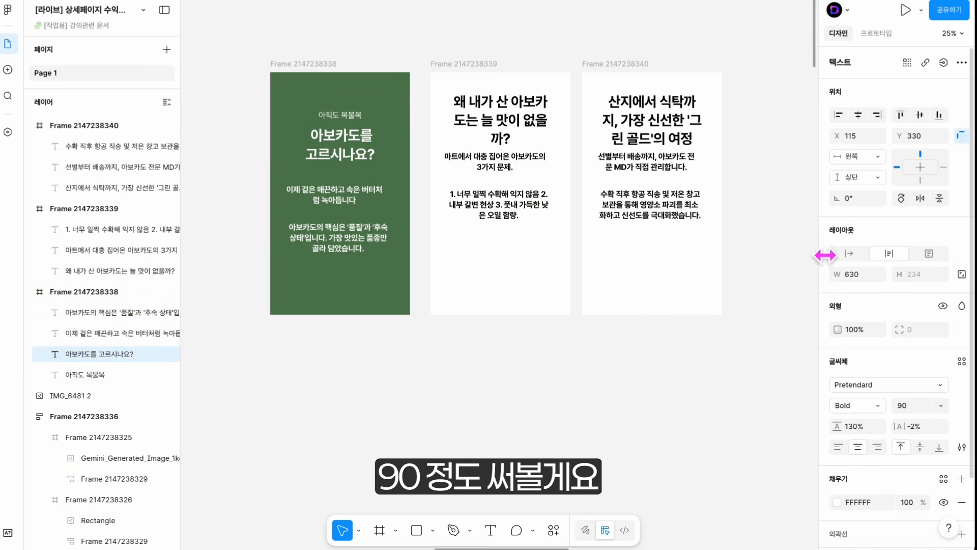
double_click(362, 162)
key("BackSpace")
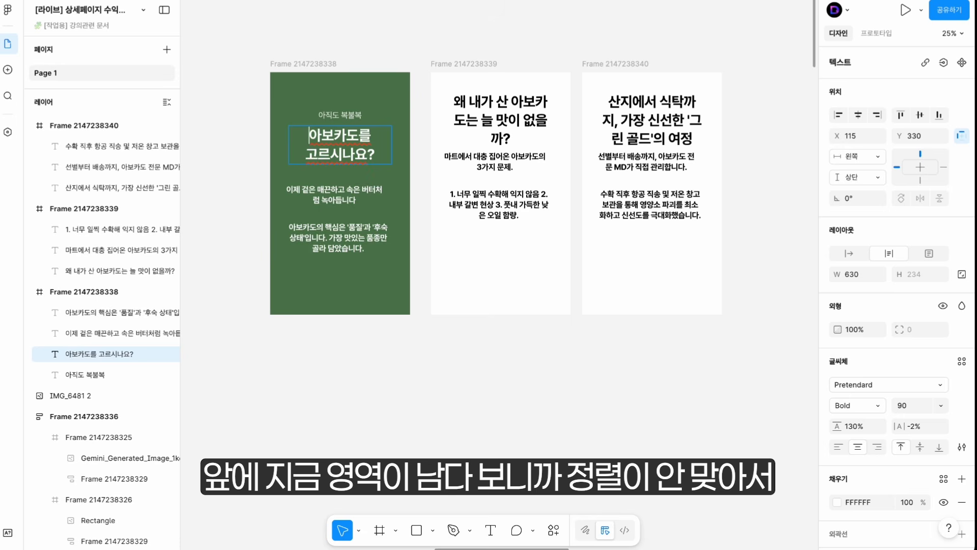
key("Escape")
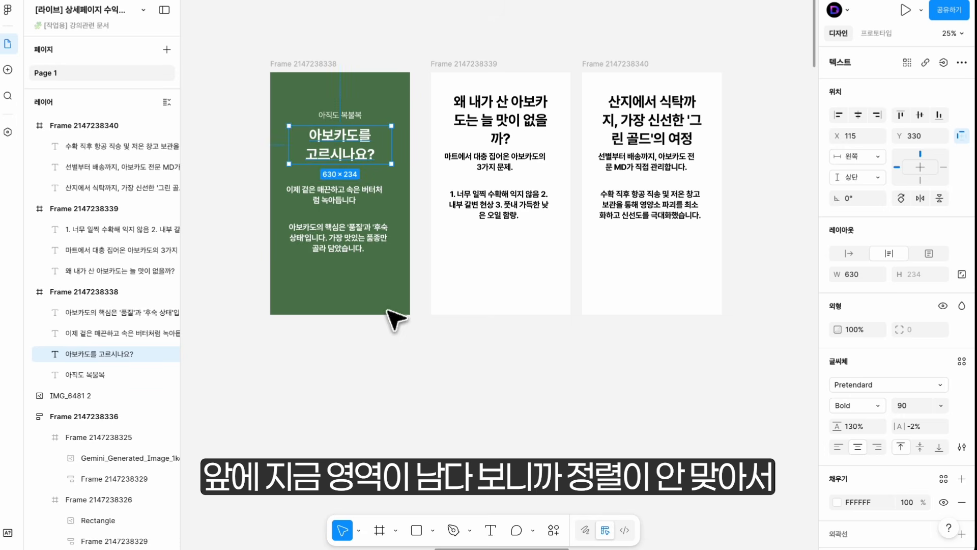
Put a line break before "버터처럼" in the text beneath the green frame's title
left_click(328, 190)
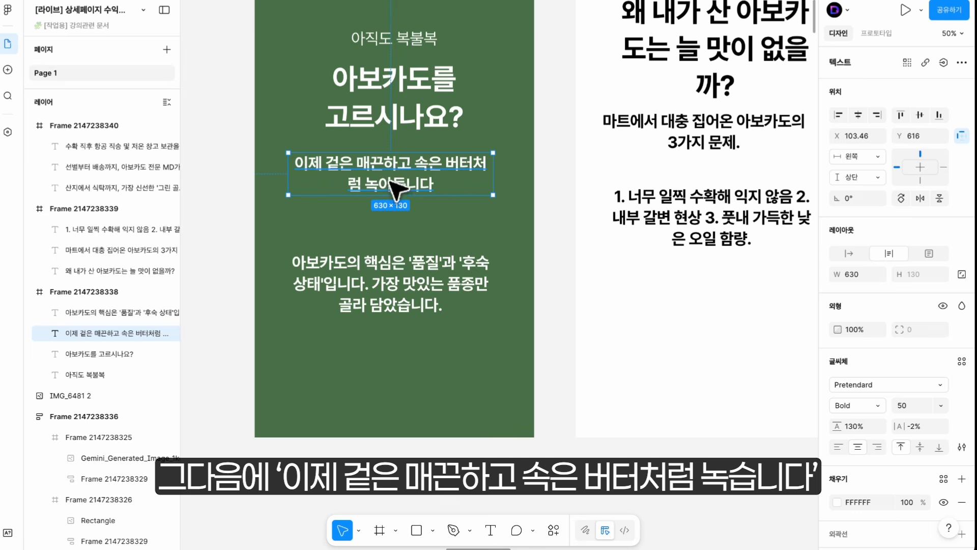
double_click(468, 175)
left_click(473, 166)
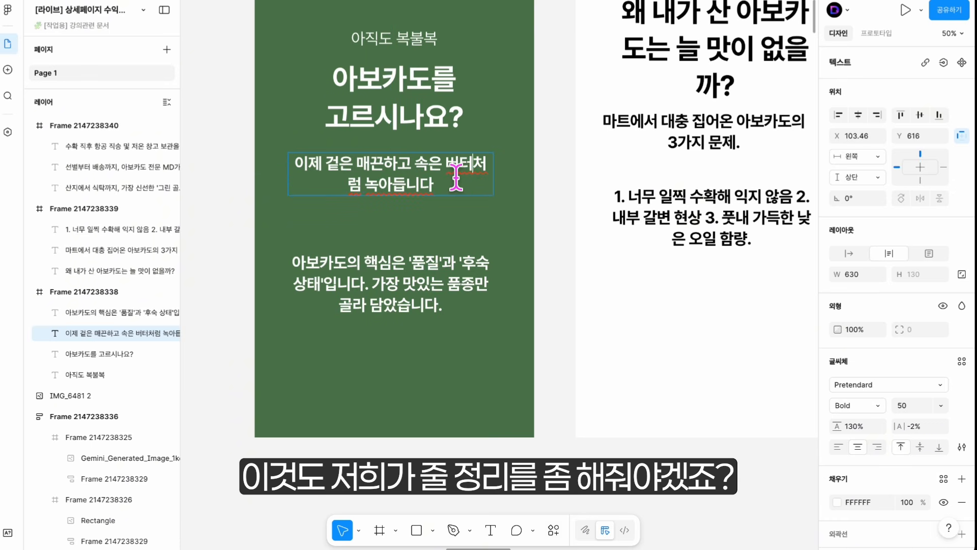
key("Return")
key("Escape")
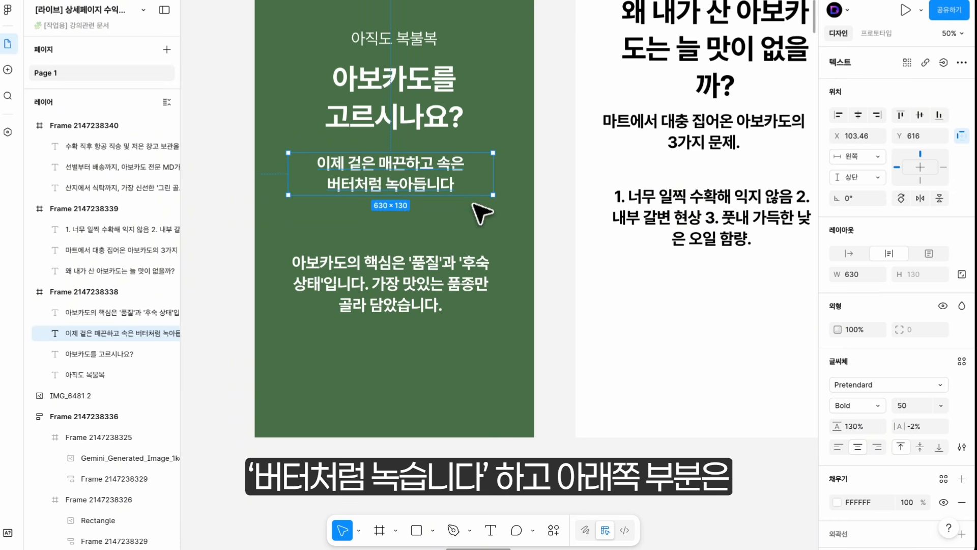
Restyle the green frame's lowest description as Regular, size 36, line height 140%, and move it down near the frame's bottom
left_click(448, 281)
scroll(463, 290, "down", 1)
left_click(919, 407)
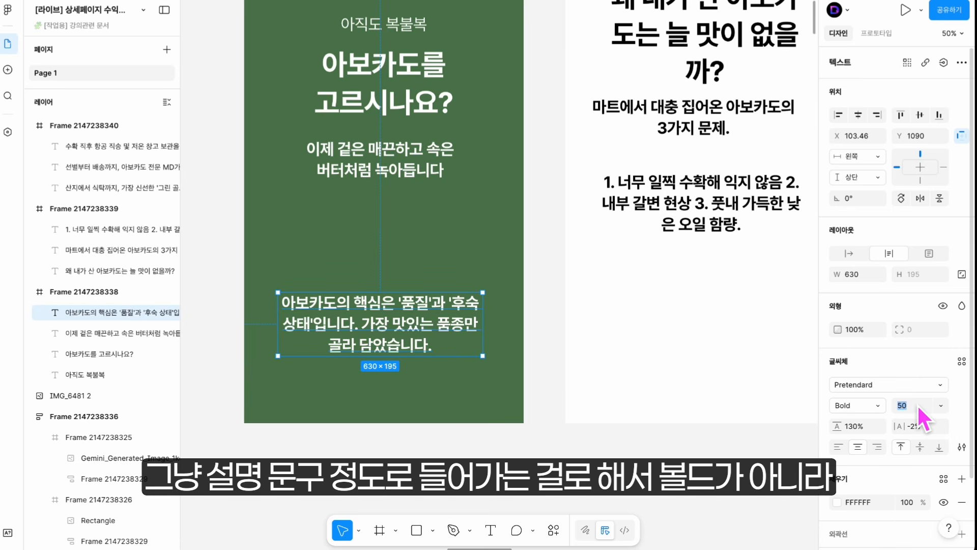
type("36")
key("Return")
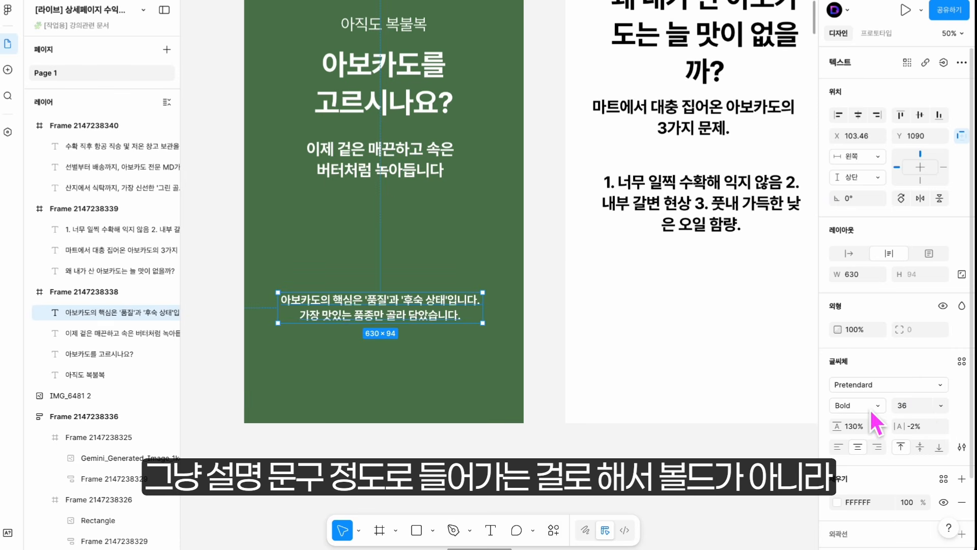
left_click(872, 406)
left_click(893, 359)
left_click(855, 426)
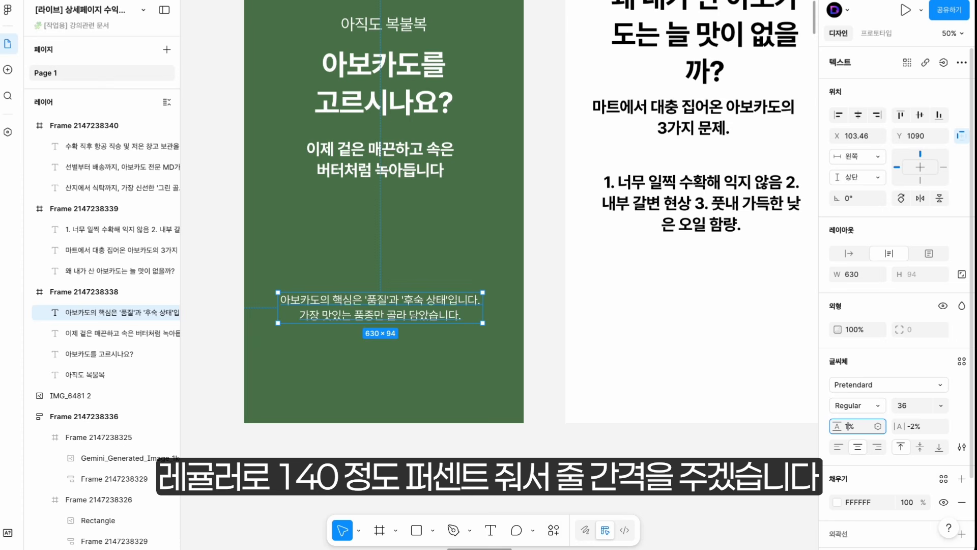
type("140")
left_click_drag(465, 300, 464, 349)
Change the weight of "이제 겉은 매끈하고 속은 버터처럼 녹아듭니다" to Medium
scroll(442, 265, "up", 2)
left_click(447, 211)
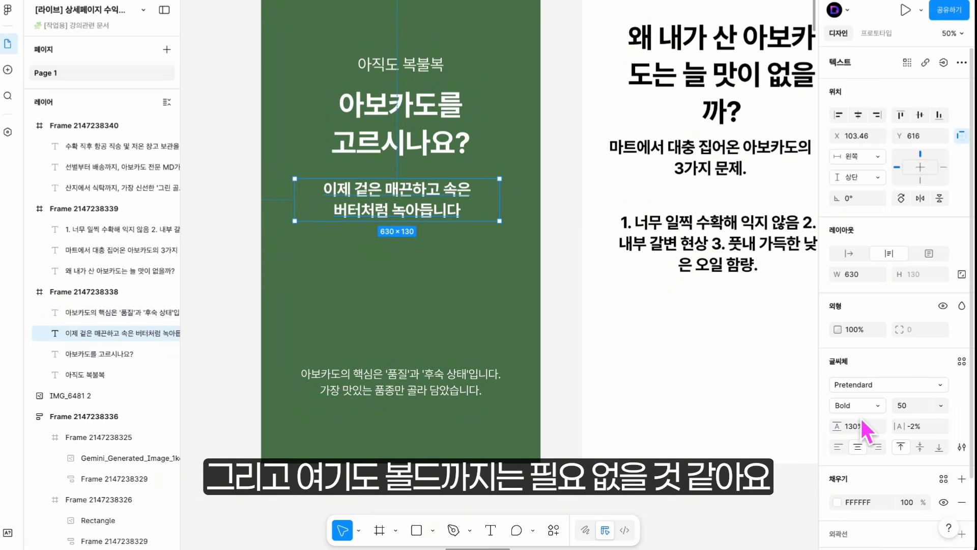
left_click(866, 406)
left_click(875, 381)
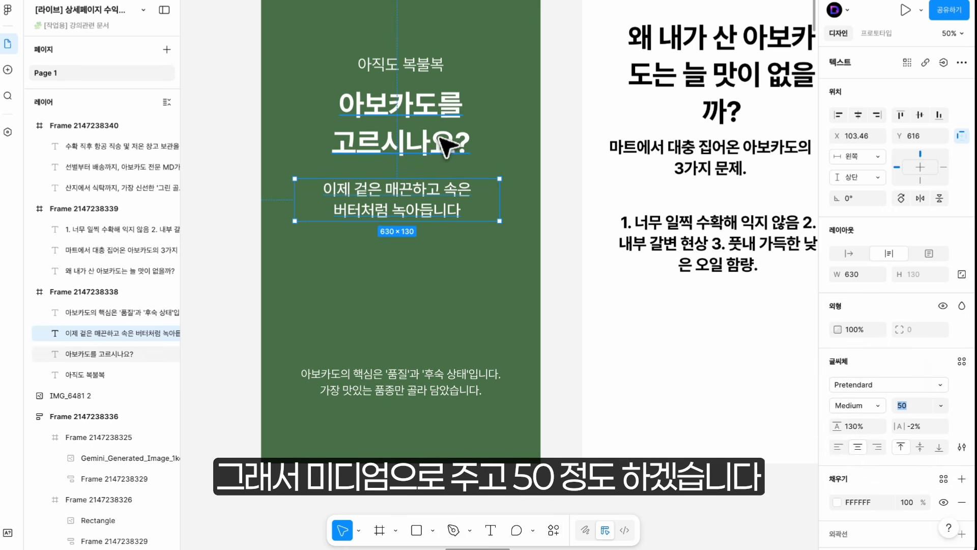
Enlarge "아직도 복불복" above the title to size 60 and shift it up slightly to Y 192
left_click(418, 65)
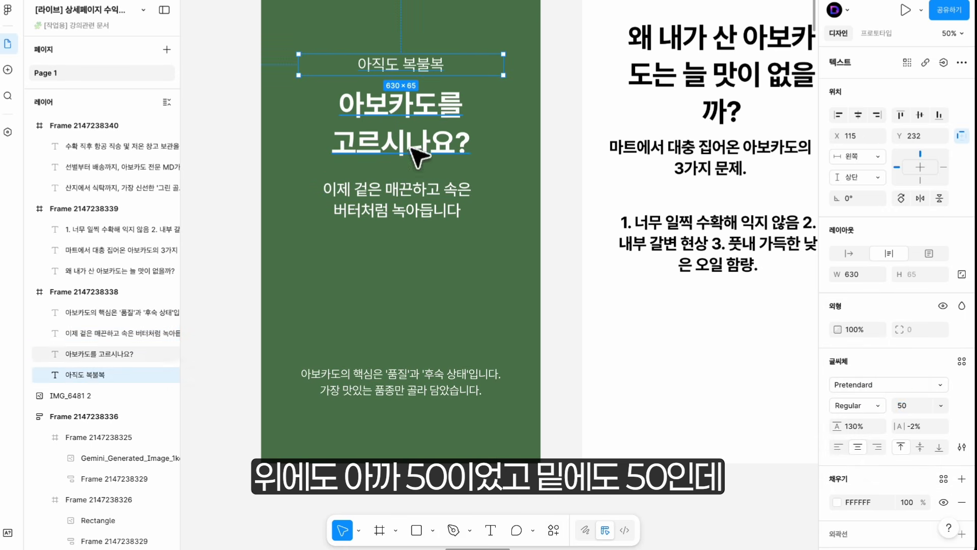
left_click(413, 196)
left_click(392, 69)
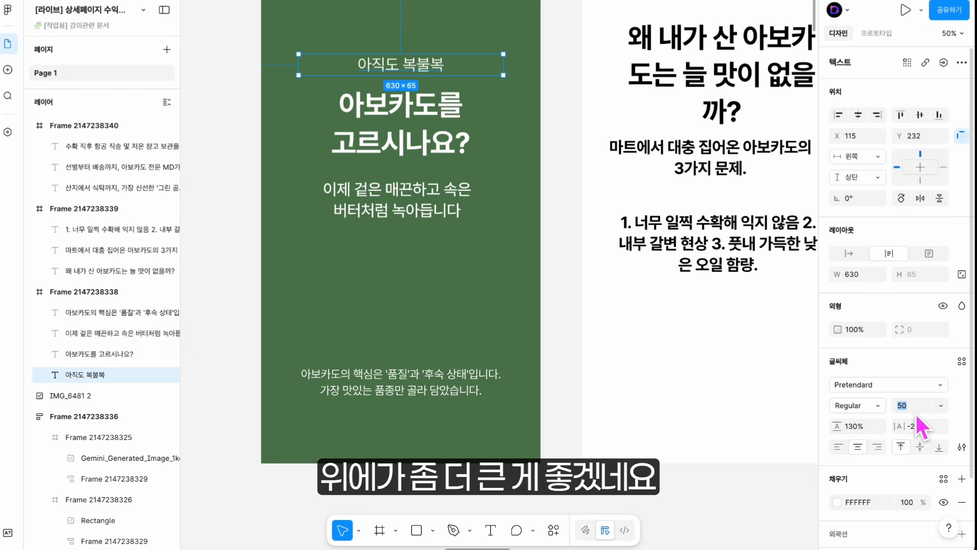
scroll(346, 260, "down", 3)
left_click(400, 323)
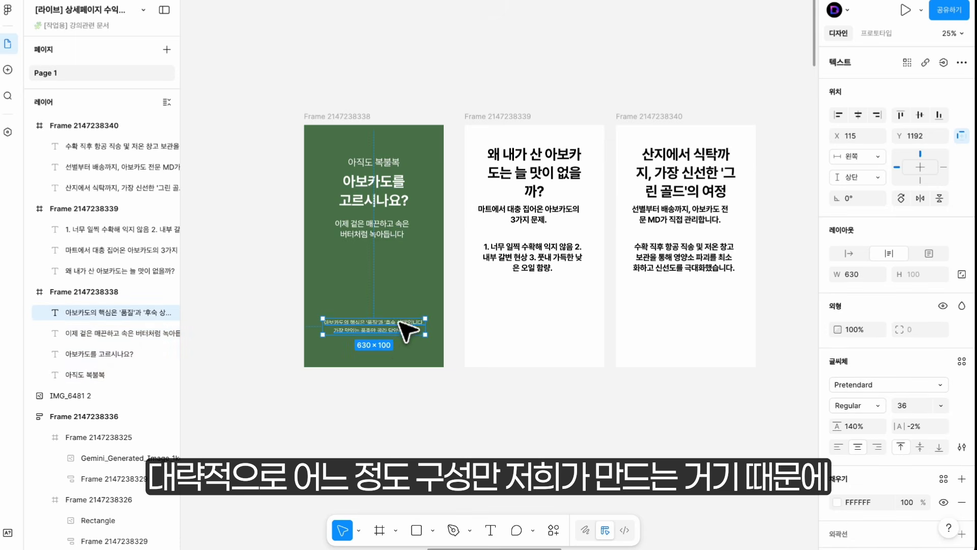
left_click(400, 416)
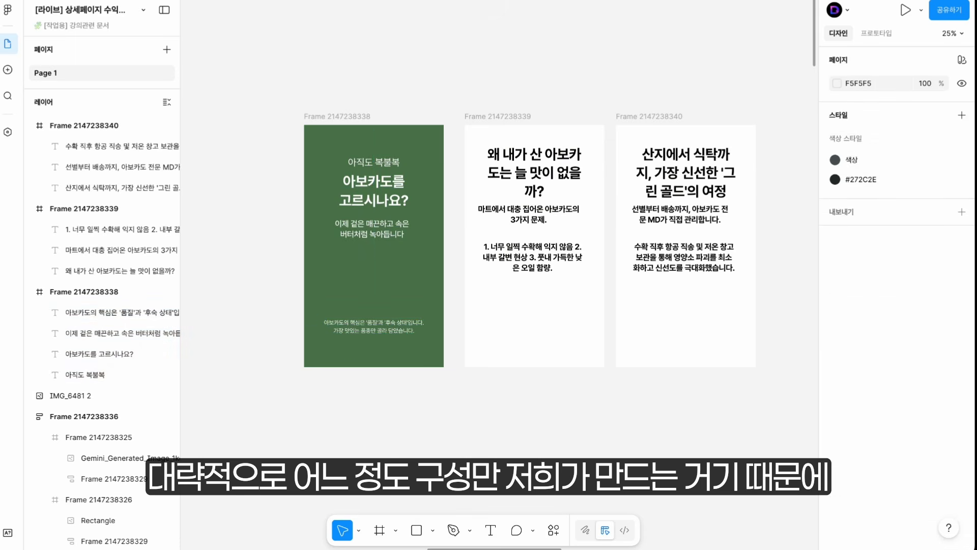
scroll(487, 147, "right", 2)
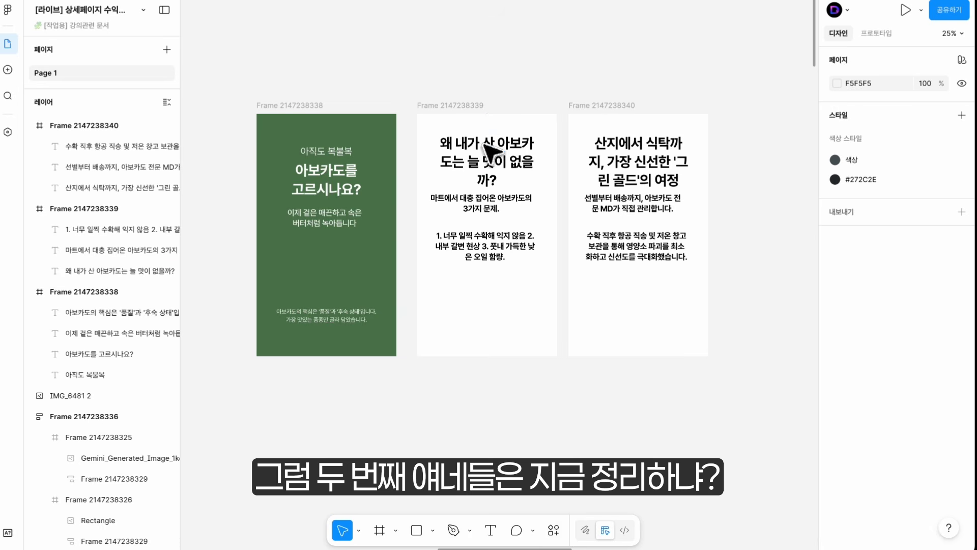
left_click(486, 153)
left_click(482, 223)
left_click(484, 255)
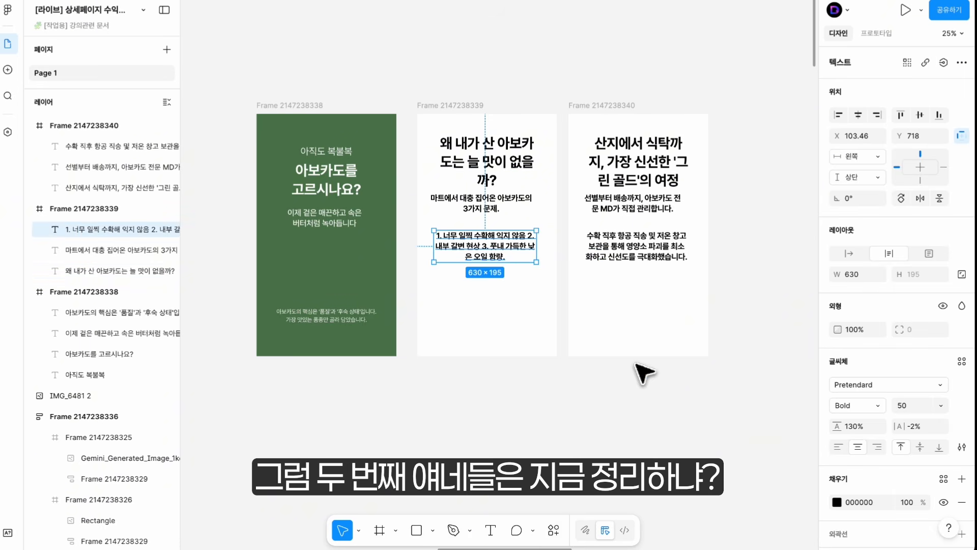
left_click(360, 21)
scroll(376, 61, "left", 3)
mouse_move(389, 102)
left_mouse_down()
mouse_move(543, 265)
mouse_move(543, 402)
mouse_move(502, 392)
left_mouse_up()
left_click(346, 105)
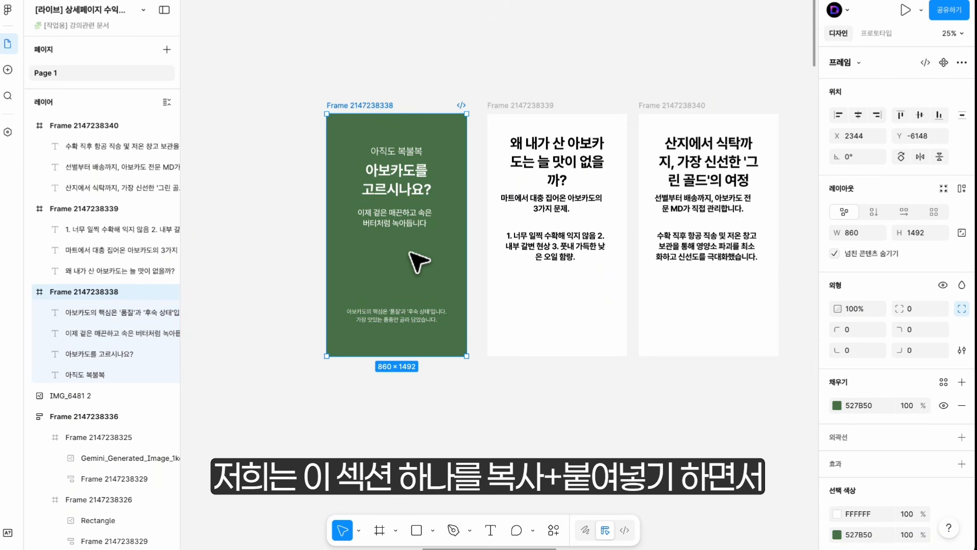
left_click(519, 173)
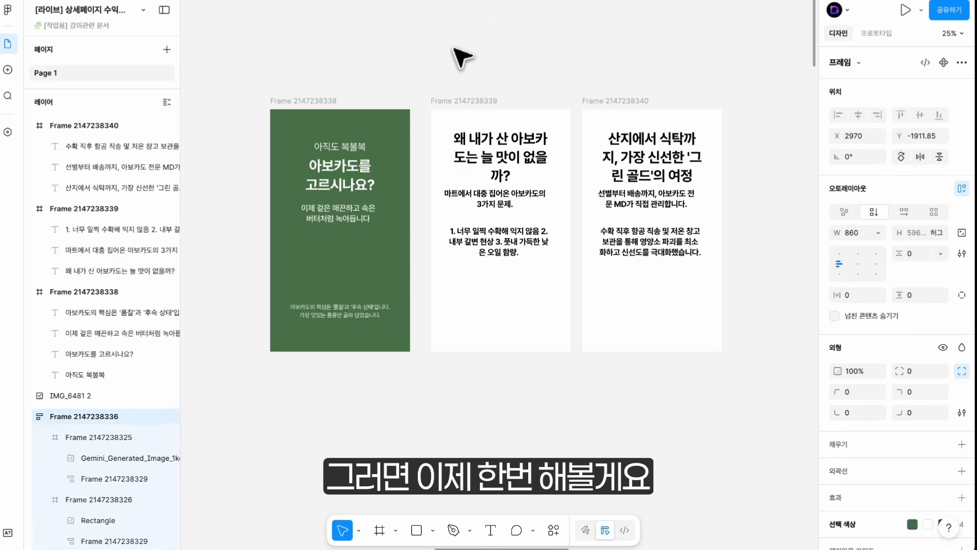
Extend the line above the green frame's title to read "아직도 복불복으로"
left_click(359, 150)
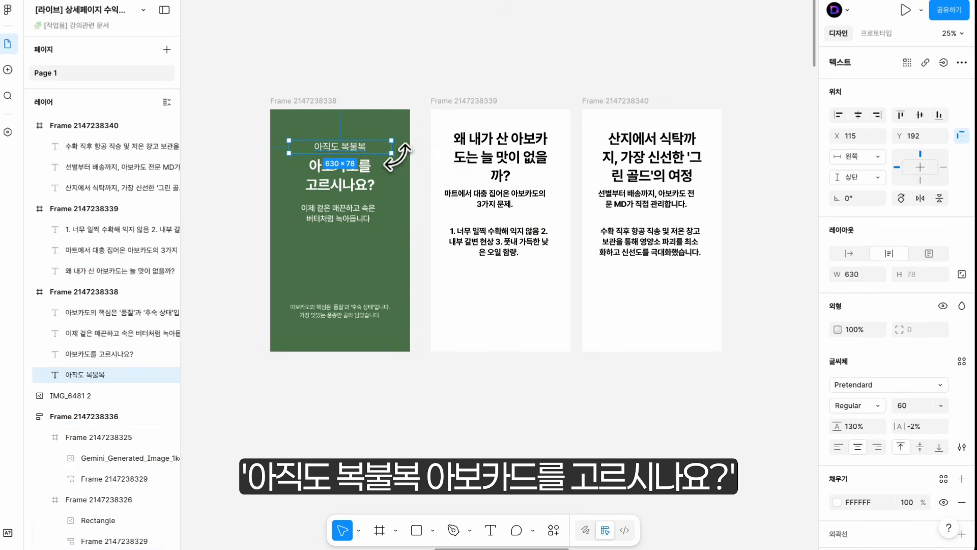
scroll(414, 175, "up", 3)
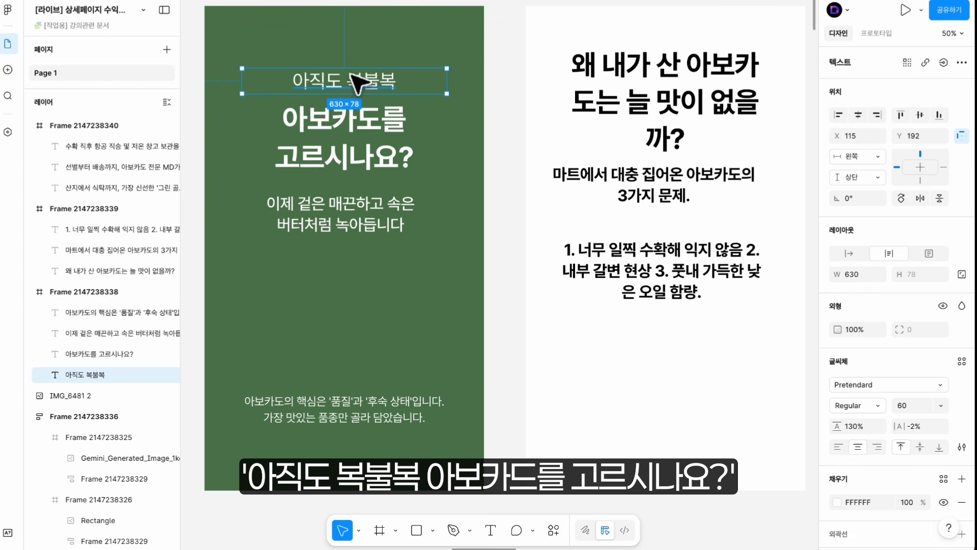
double_click(413, 91)
type("으로")
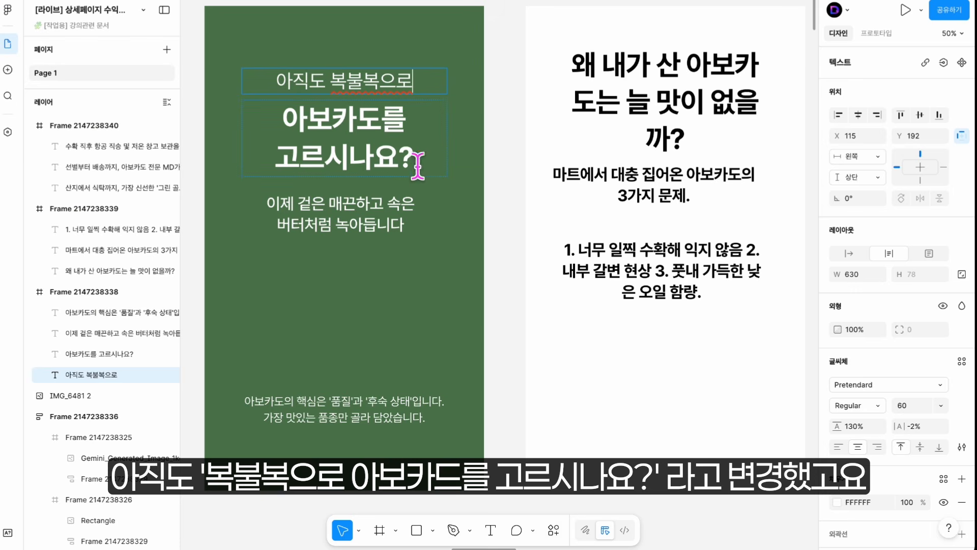
Delete the "이제 겉은 매끈하고…" text and move the lowest description up directly beneath the title, at about Y 562
scroll(463, 211, "left", 1)
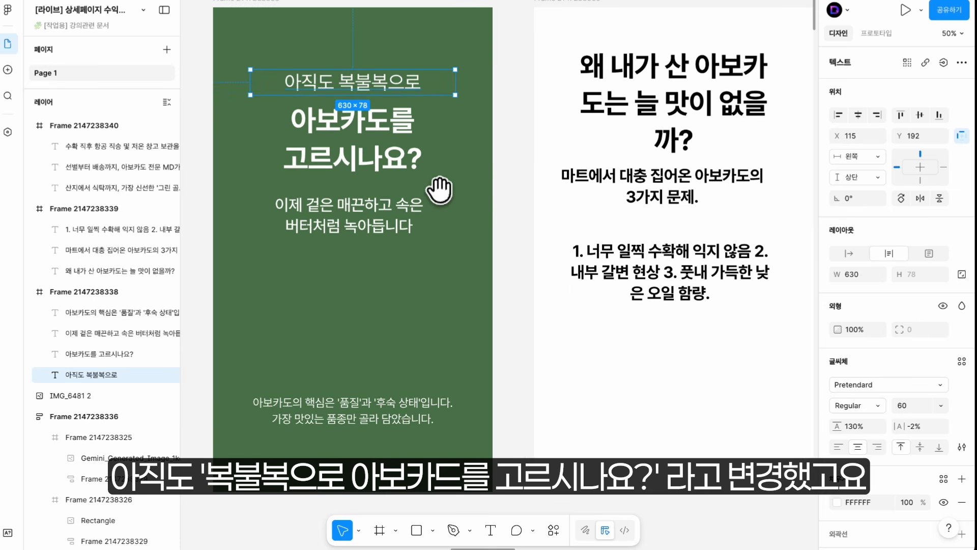
left_click(405, 401)
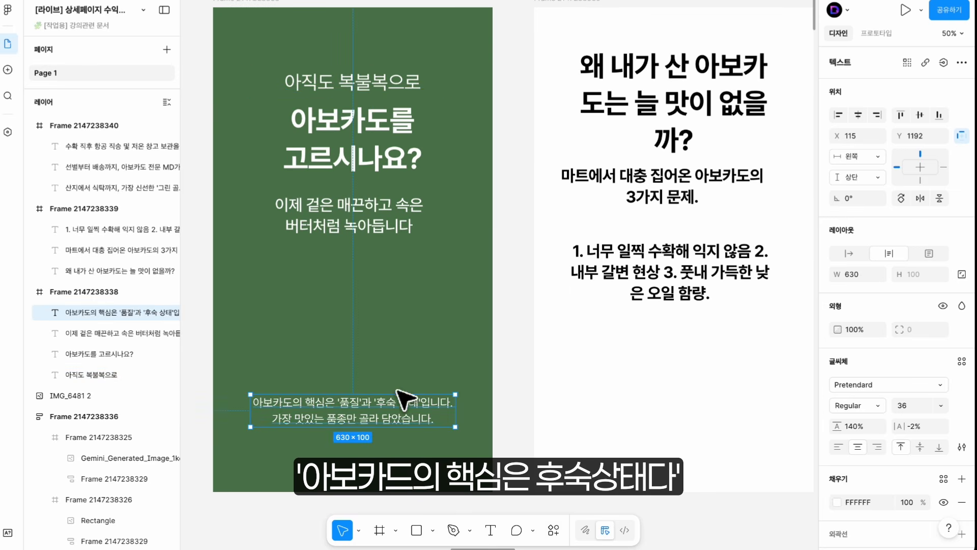
left_click(384, 205)
key("Delete")
left_click(388, 417)
left_click_drag(387, 407, 406, 216)
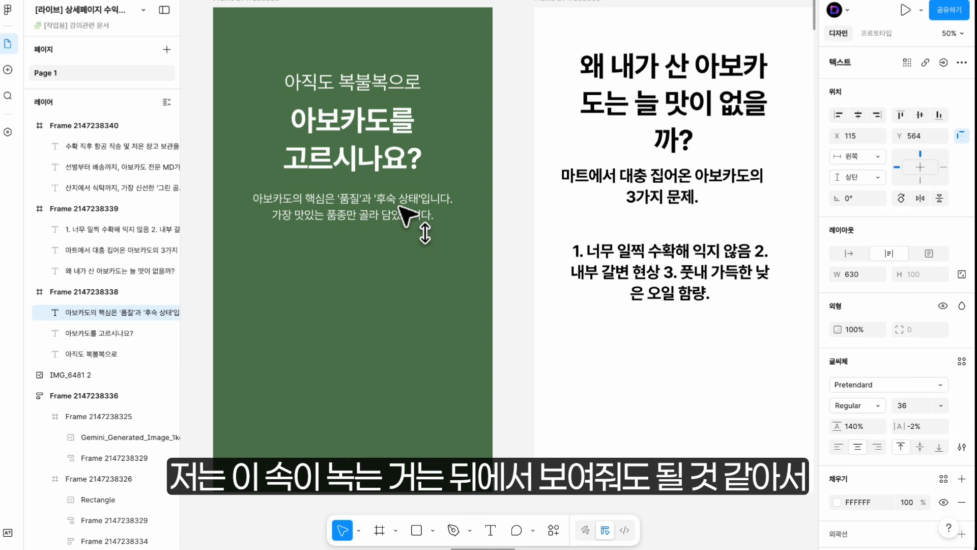
scroll(407, 239, "up", 1)
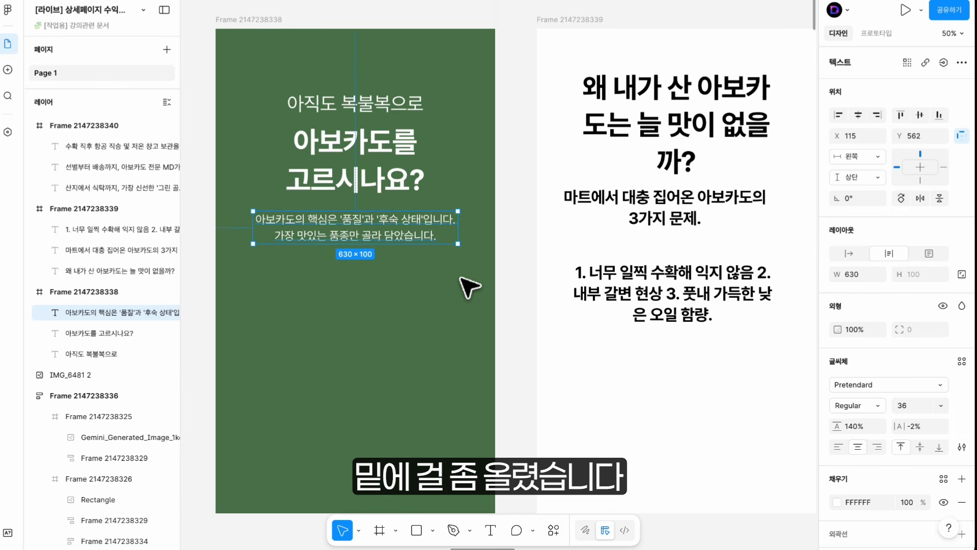
scroll(420, 228, "down", 3)
left_click_drag(498, 213, 469, 192)
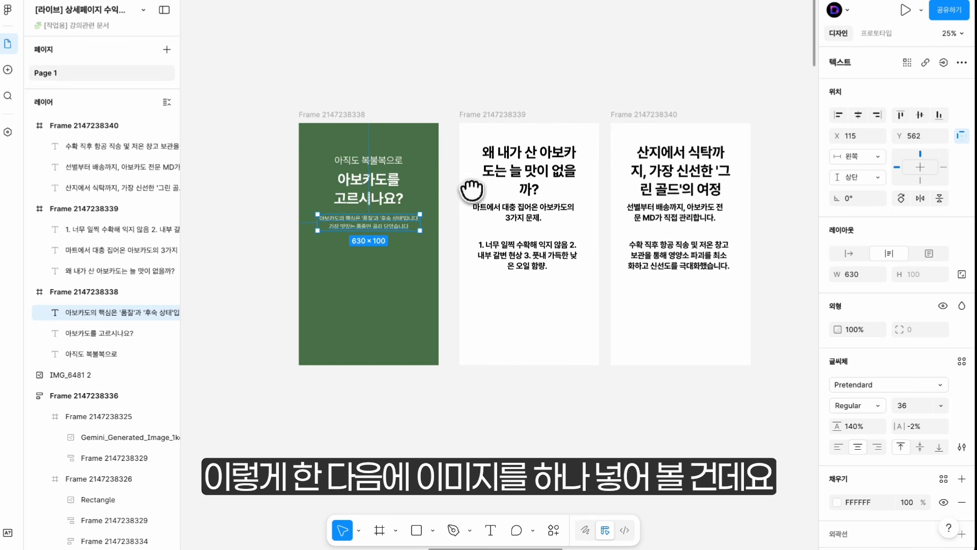
mouse_move(124, 548)
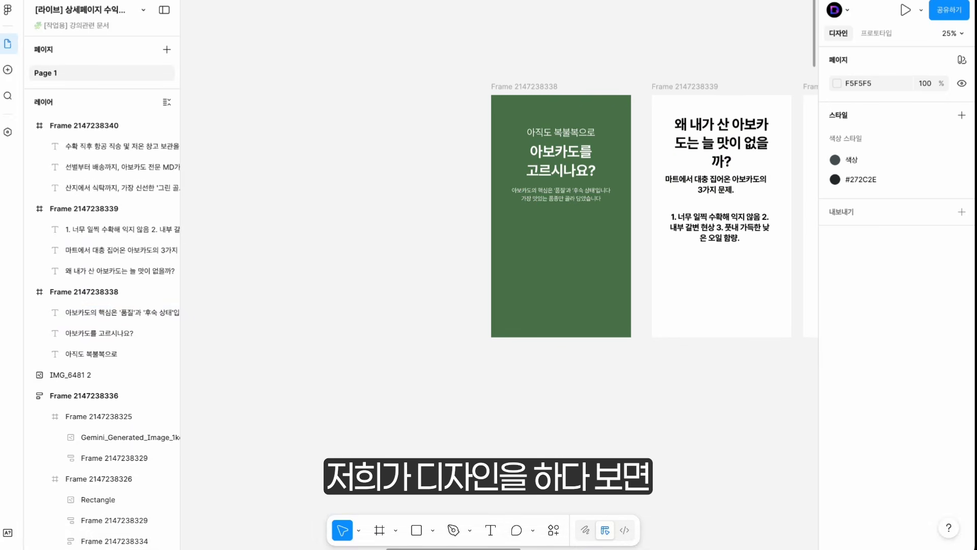
Add the four avocado photos to the canvas and arrange them beside the green frame
left_click_drag(372, 354, 388, 345)
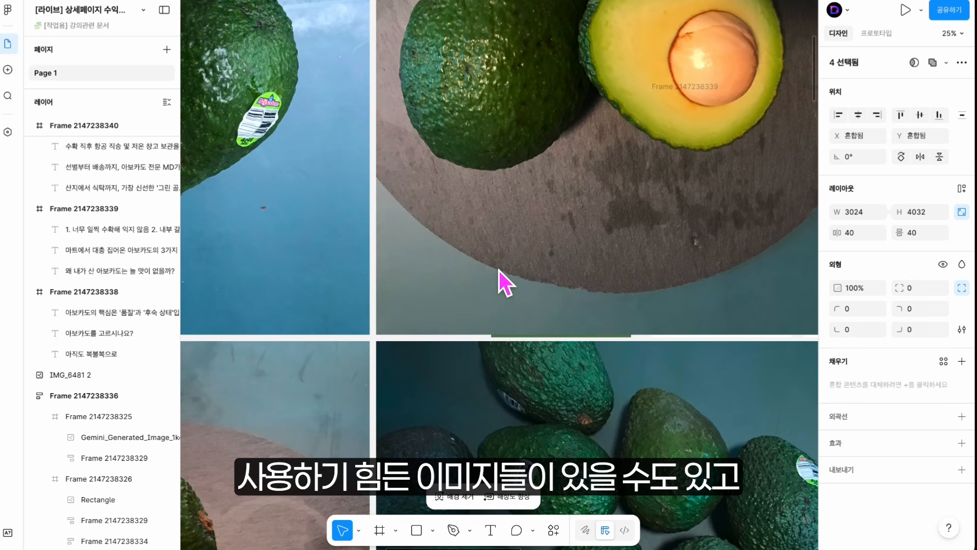
scroll(502, 255, "down", 3)
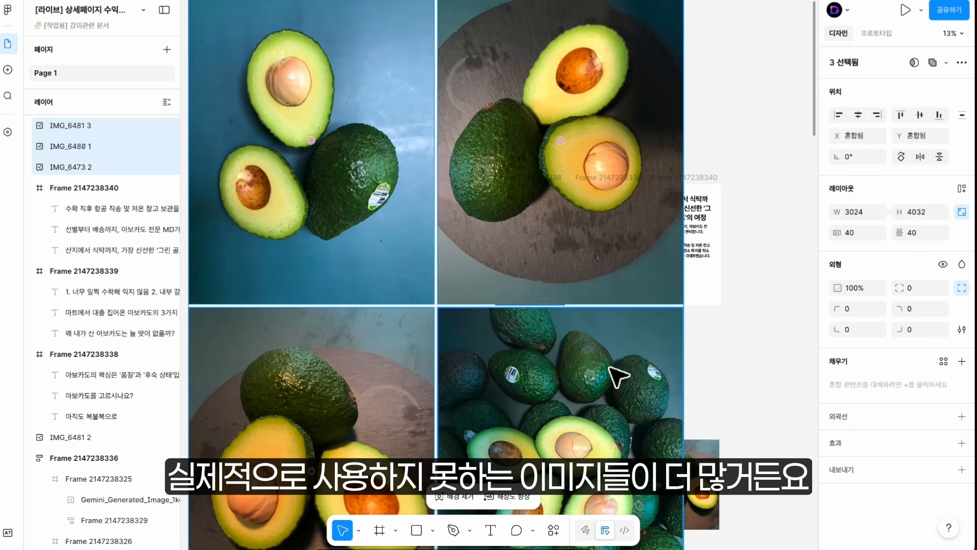
left_click_drag(685, 347, 363, 338)
left_click_drag(356, 340, 491, 354)
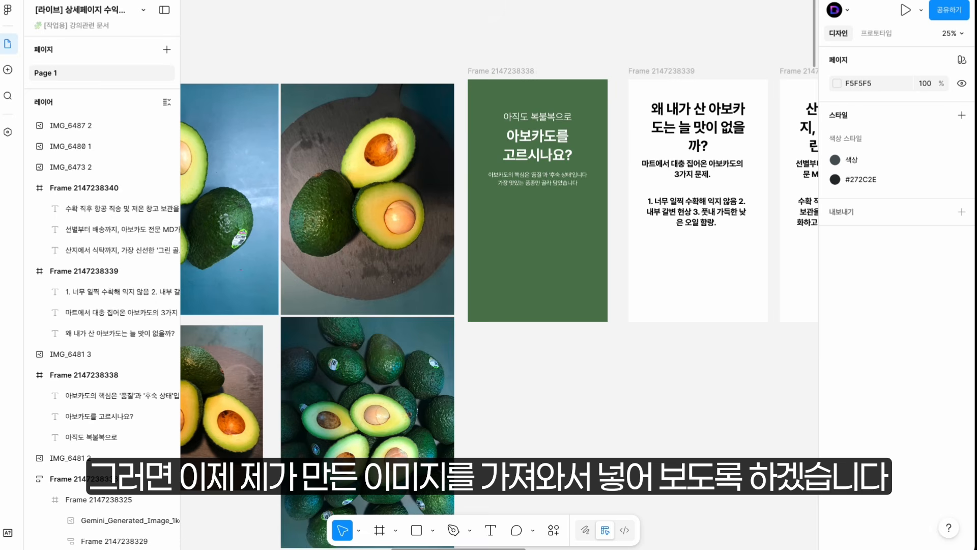
Place the generated avocado image in the green frame beneath the description, scaled to 750 × 750 at X 55, Y 700
left_click_drag(976, 308, 531, 251)
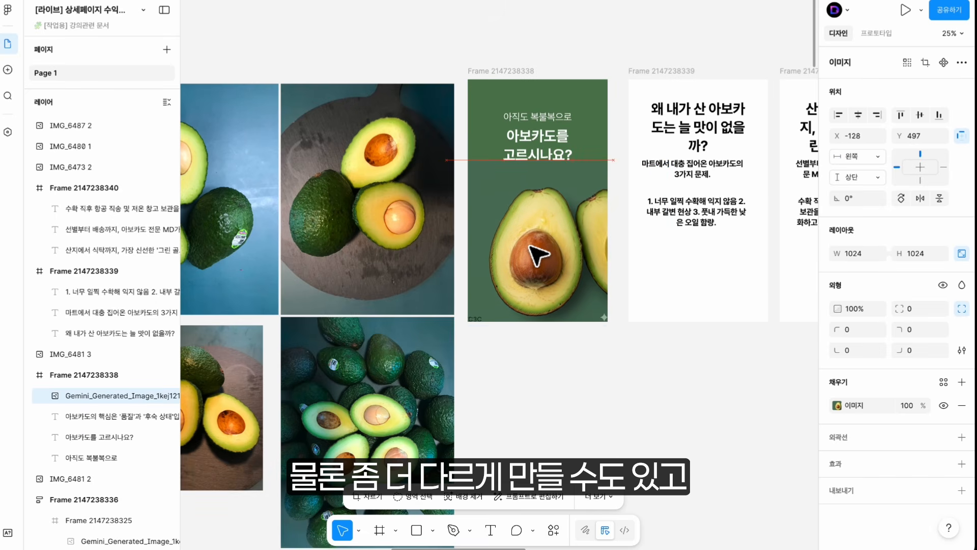
left_click_drag(611, 326, 604, 318)
left_click_drag(564, 259, 571, 267)
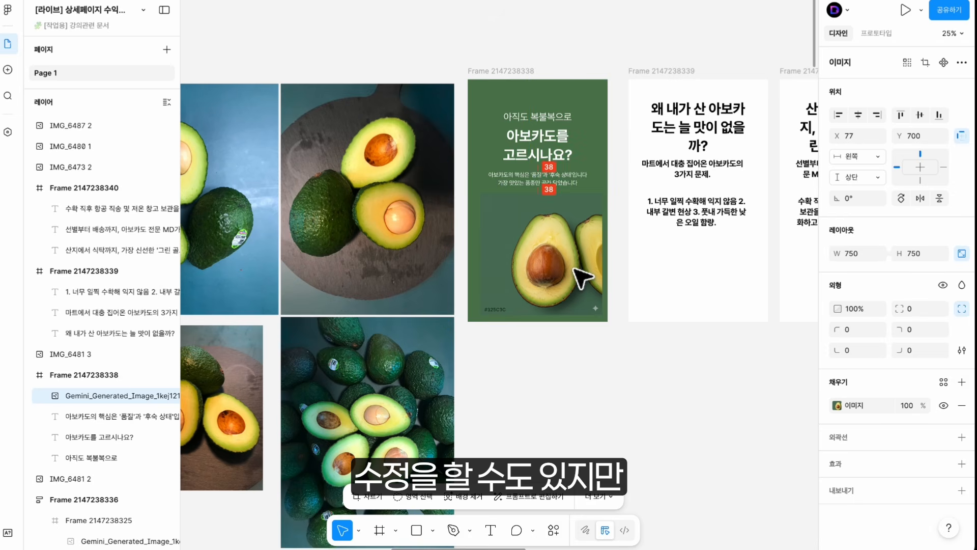
key("ctrl+plus")
scroll(672, 192, "up", 3)
scroll(673, 193, "right", 3)
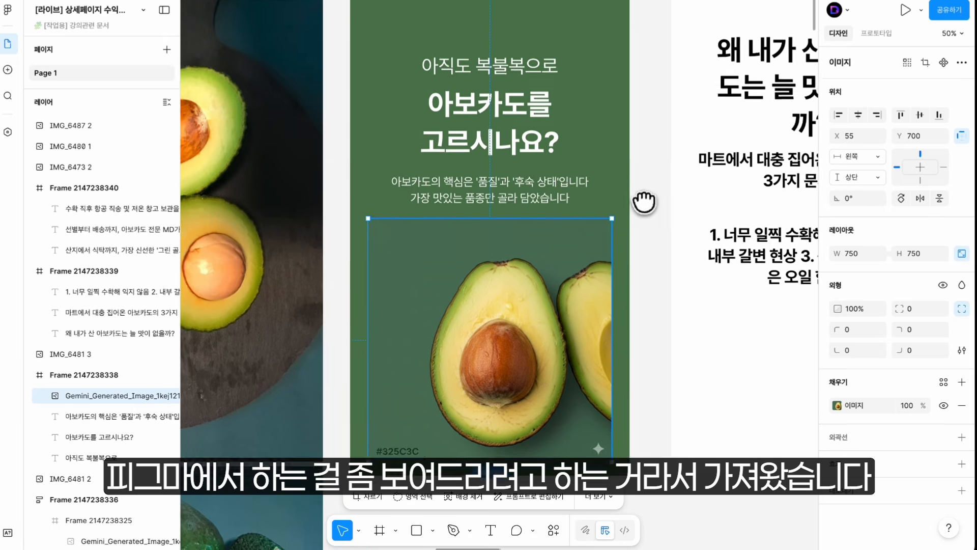
Enlarge the generated avocado image to 800 × 800 and reposition it at X 14, Y 662
left_click_drag(640, 263, 623, 266)
left_click_drag(517, 300, 507, 288)
left_click_drag(576, 311, 557, 320)
scroll(557, 321, "right", 1)
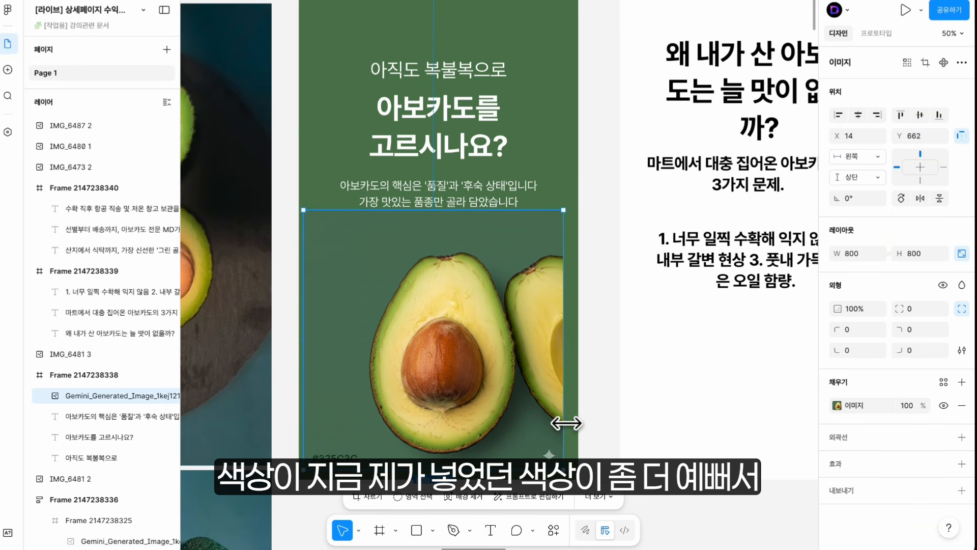
Match the green frame's background fill to the avocado image's own background colour, 50755C
scroll(524, 312, "up", 1)
left_click(327, 40)
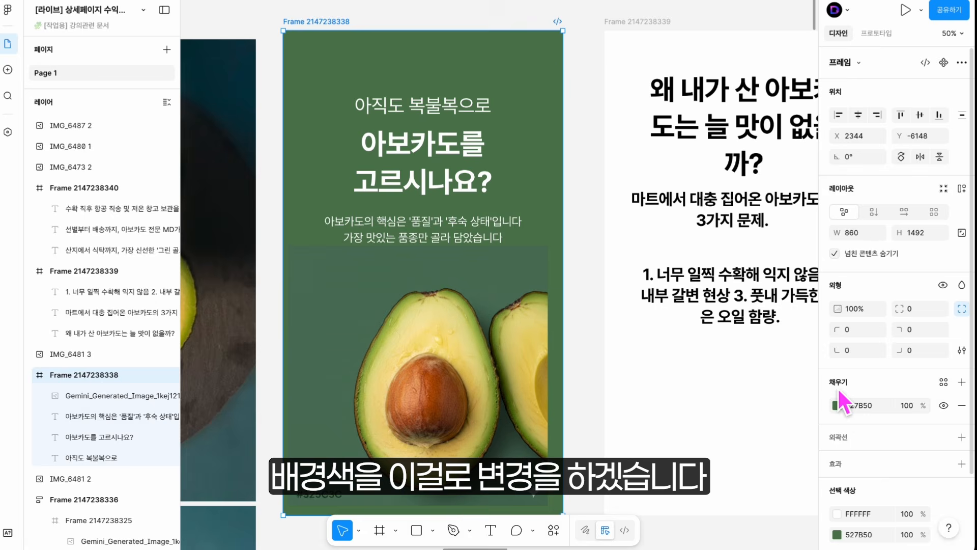
left_click(837, 406)
left_click(681, 415)
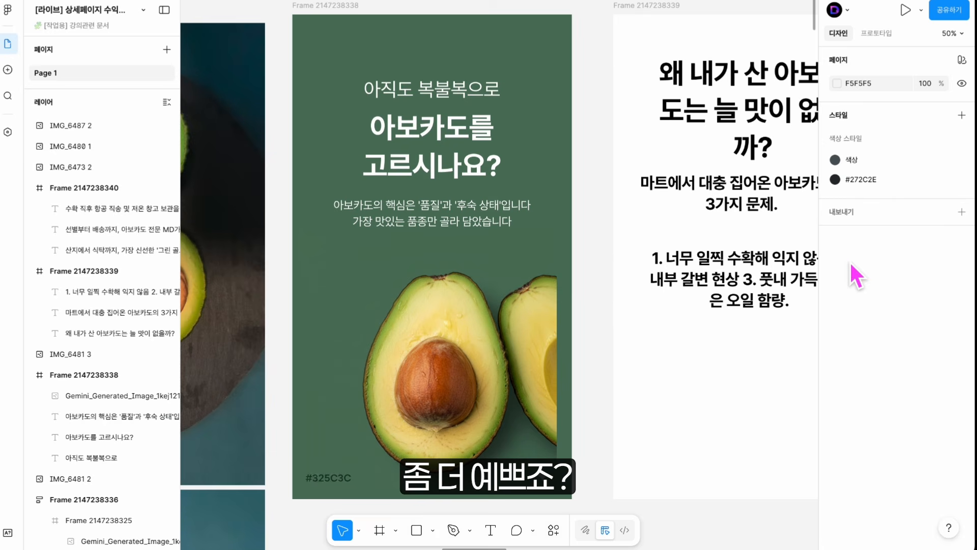
Expand the avocado image with generated content to 906 × 878 and shift it to X -46, Y 650
left_click(559, 372)
scroll(589, 279, "down", 2)
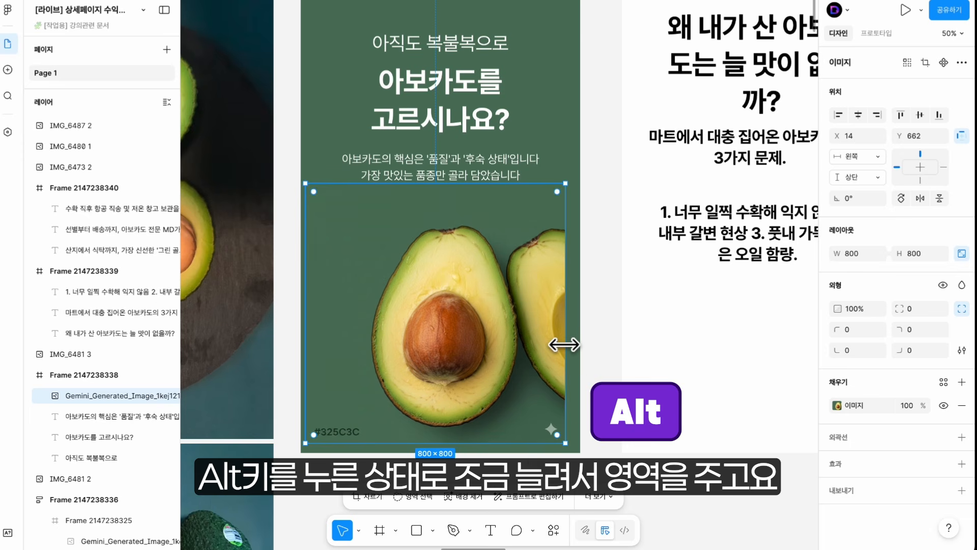
left_click_drag(563, 342, 586, 331)
left_click_drag(305, 303, 291, 304)
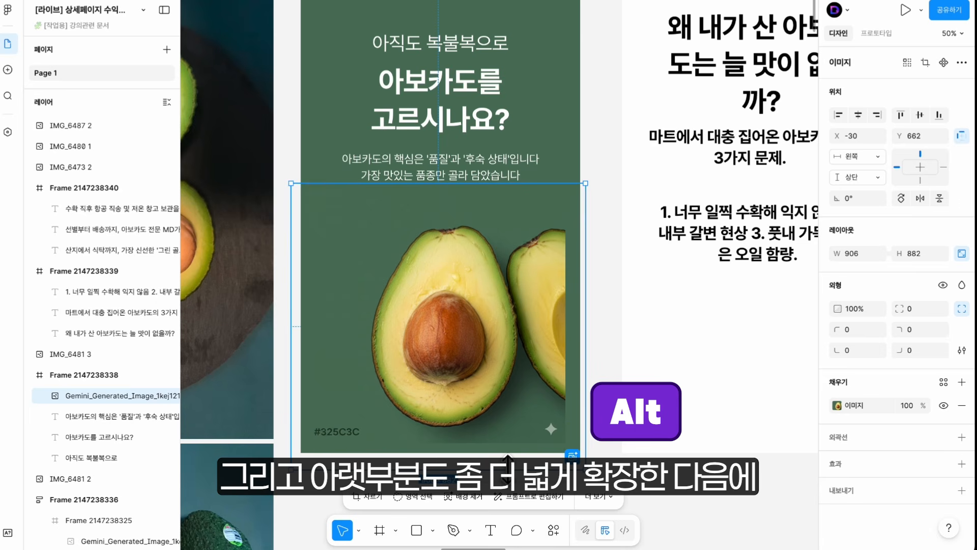
scroll(580, 436, "down", 1)
left_click_drag(581, 403, 581, 429)
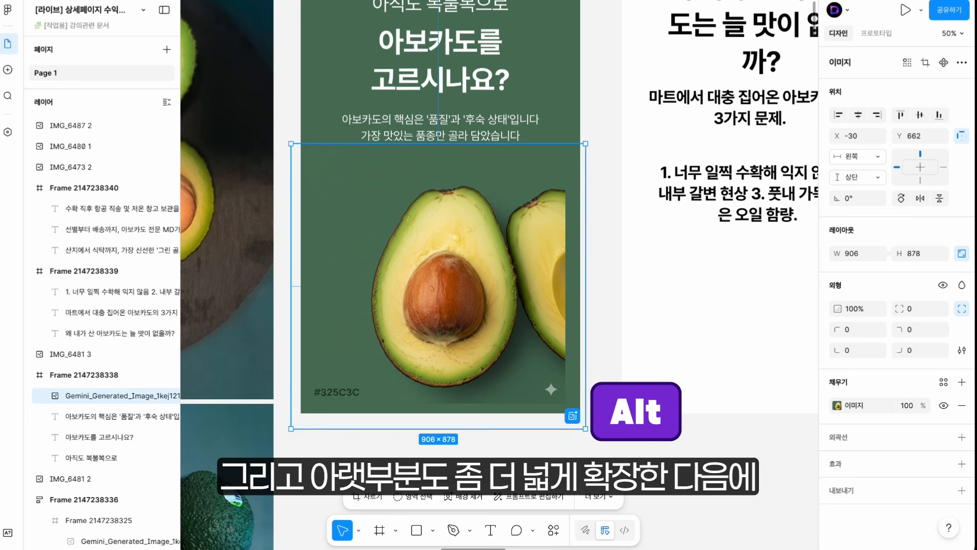
left_click(573, 416)
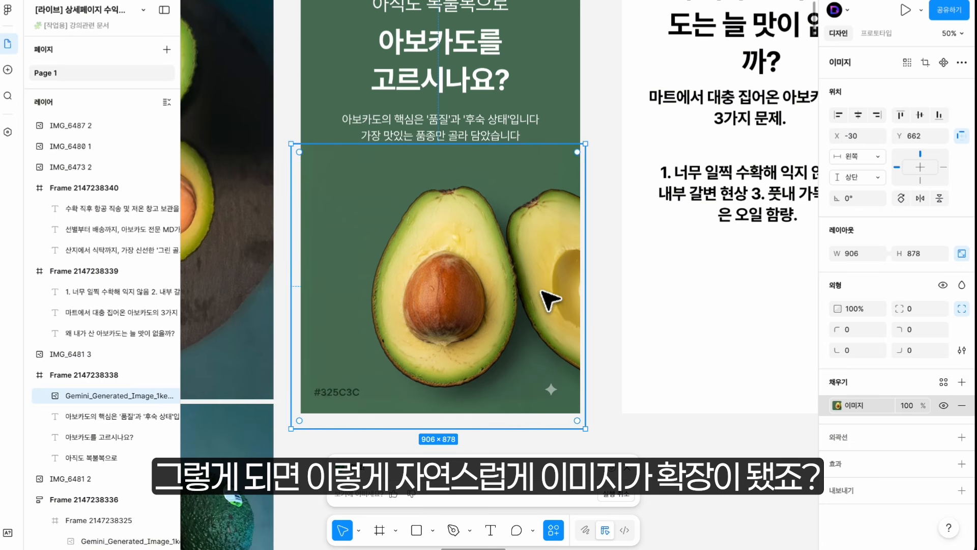
left_click_drag(541, 292, 544, 289)
left_click_drag(545, 290, 544, 286)
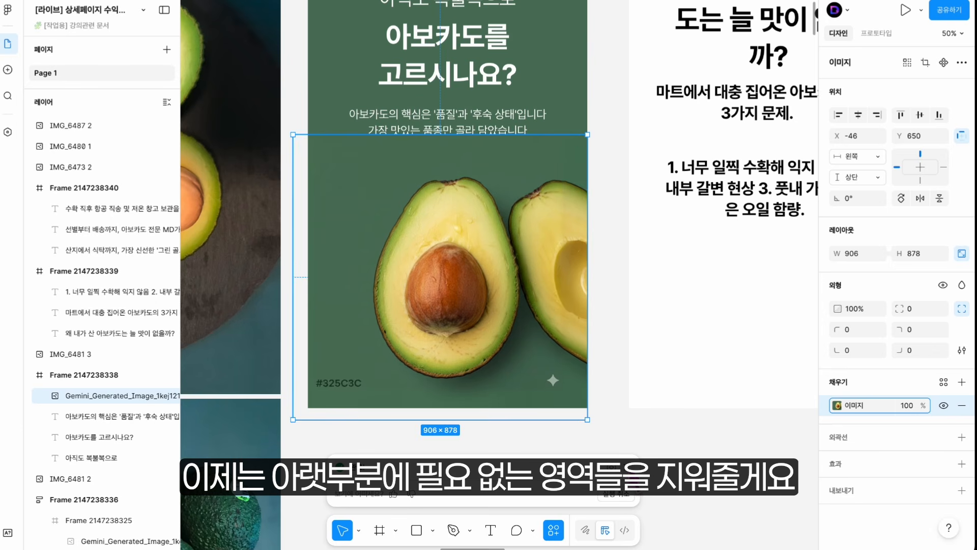
Erase the "#325C3C" lettering from the lower corner of the avocado image using an area selection
left_click(423, 494)
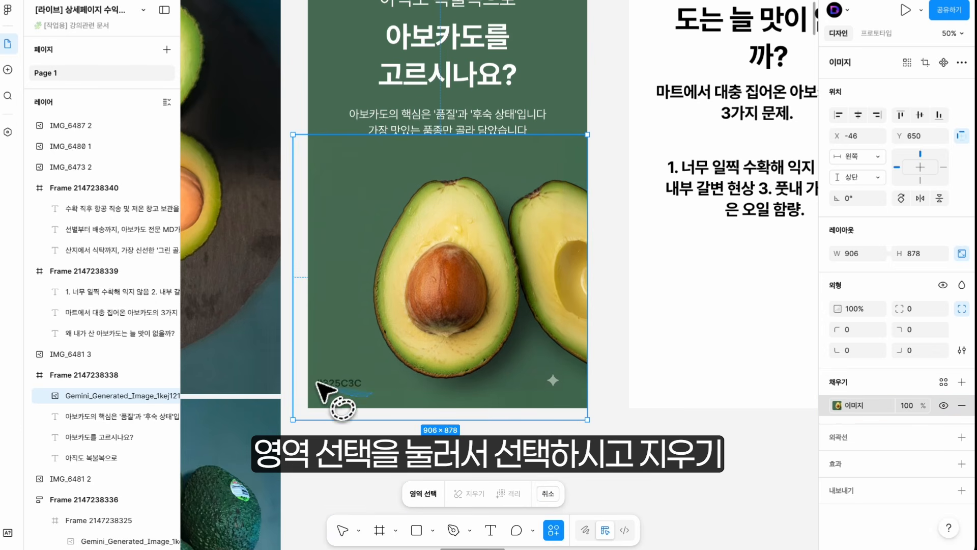
left_click_drag(318, 382, 320, 383)
left_click(469, 493)
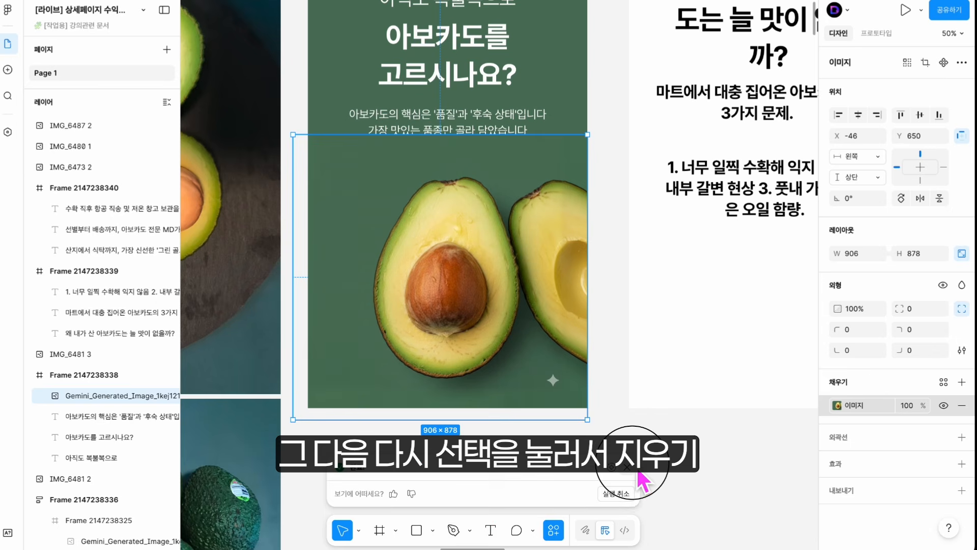
left_click(629, 466)
Erase the sparkle watermark from the avocado image using an area selection and dismiss the AI edit result
left_click(416, 495)
mouse_move(553, 360)
left_mouse_down()
mouse_move(532, 385)
mouse_move(552, 356)
left_mouse_up()
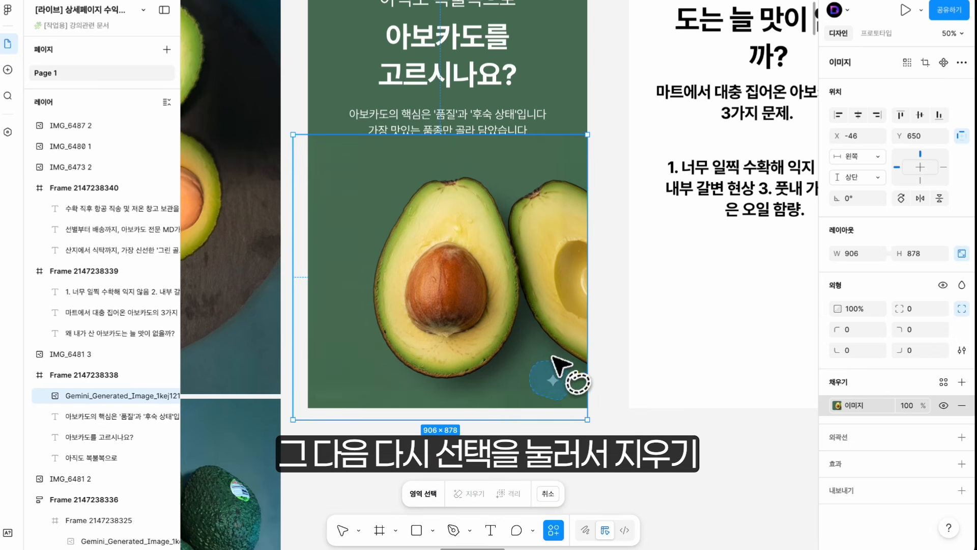
left_click(469, 494)
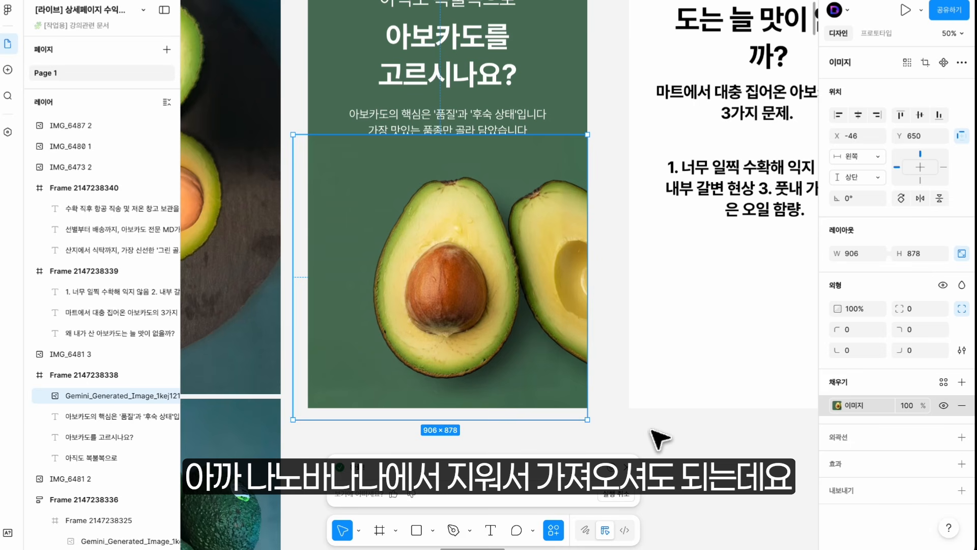
left_click(605, 174)
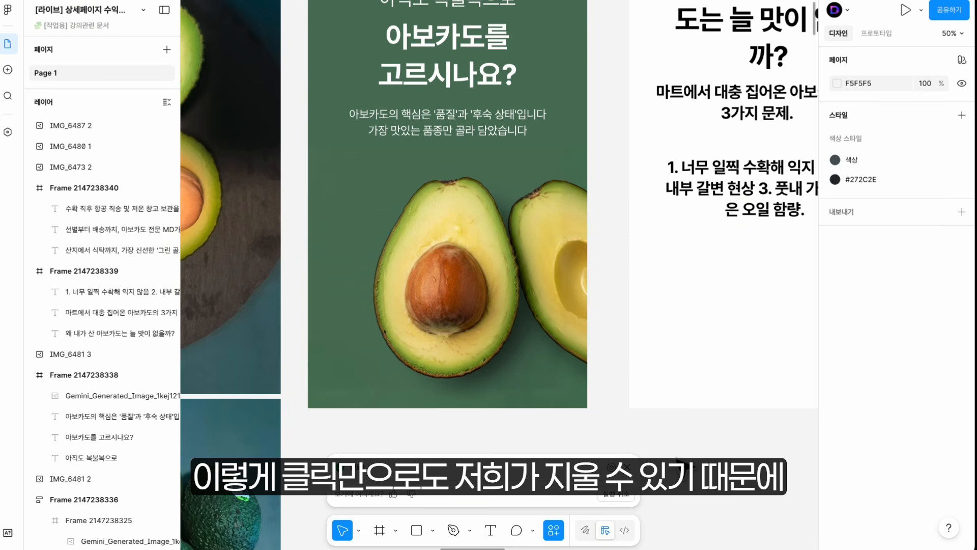
left_click(627, 467)
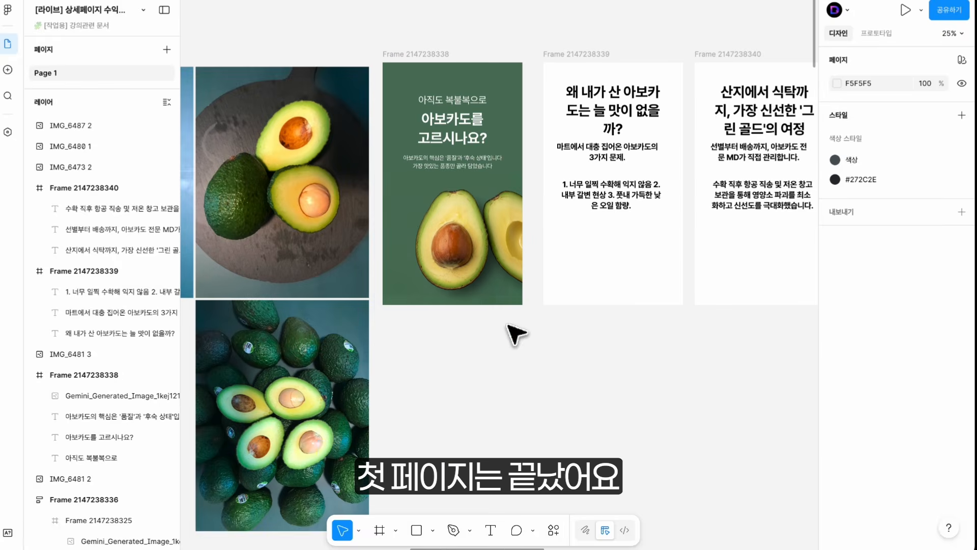
Move the two white section frames together up above the green frame's row, to Y -7664
left_click_drag(508, 325, 429, 357)
left_click(485, 84)
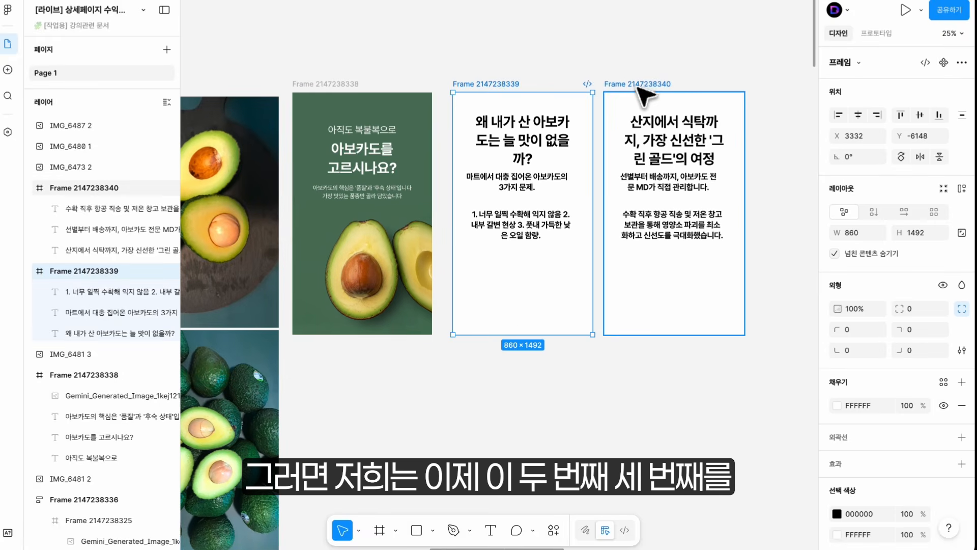
left_click(636, 85, "shift")
left_click_drag(650, 276, 639, 53)
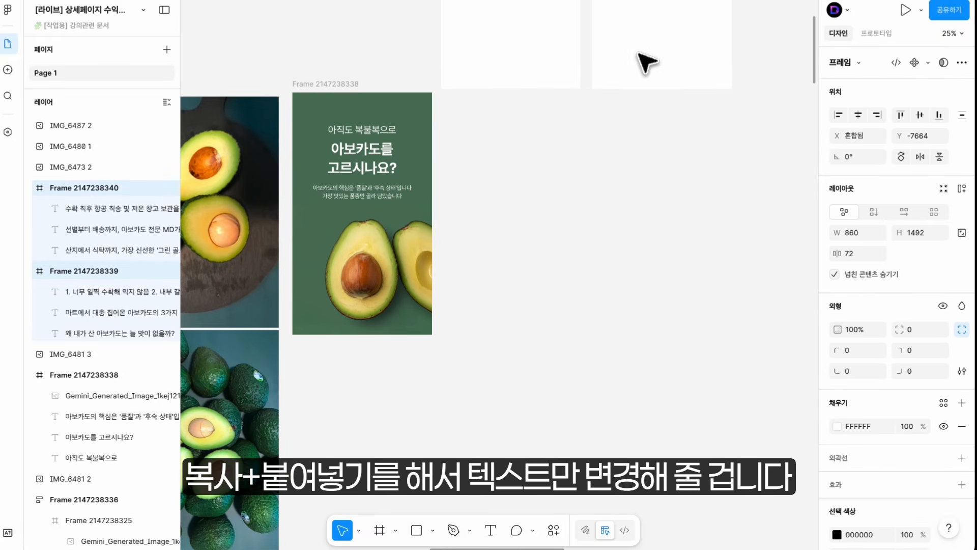
Duplicate the green frame to the right of the original at X 3260 and delete the avocado image from the copy
left_click(357, 82)
left_click_drag(339, 130, 490, 163)
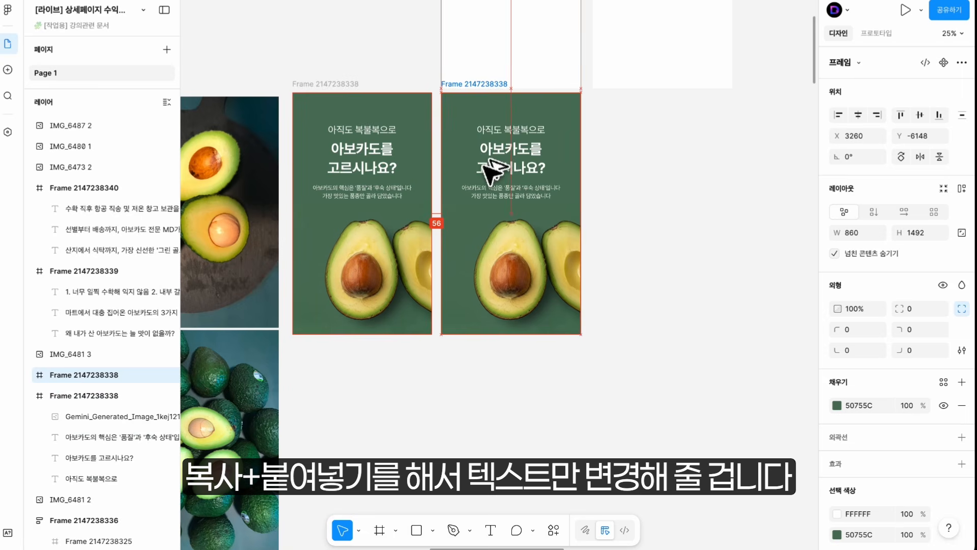
left_click_drag(615, 81, 605, 228)
left_click(545, 430)
key("Delete")
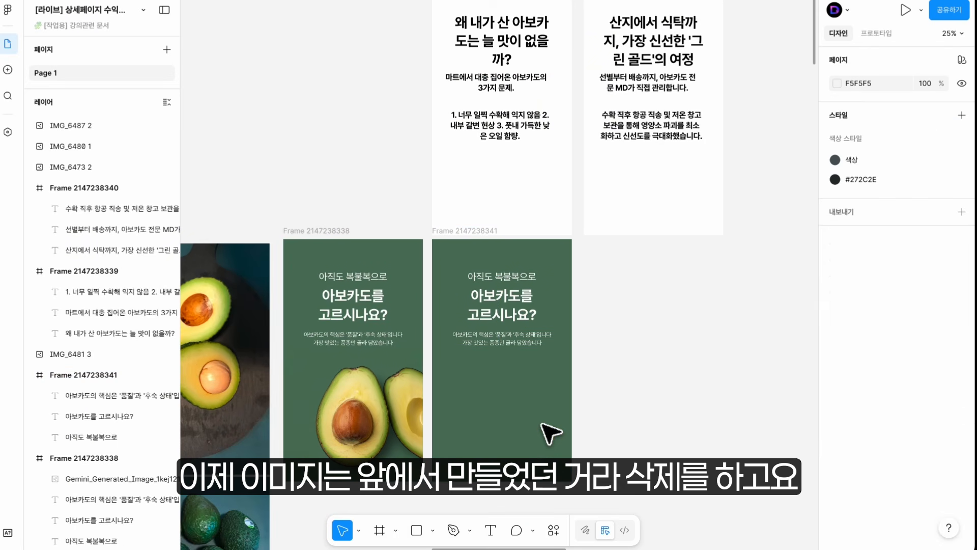
Change the duplicated frame's background fill to the light green CDDAD1
left_click(466, 230)
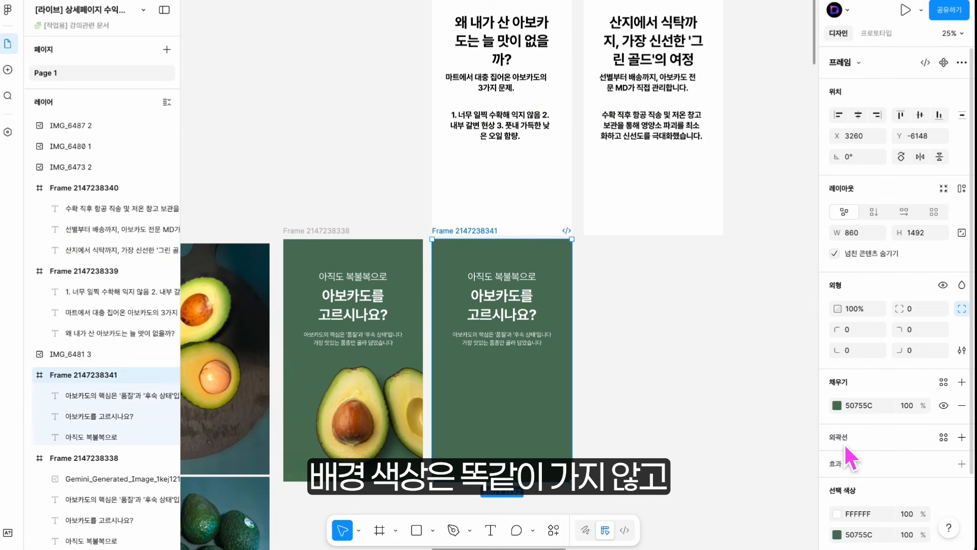
left_click(837, 405)
left_click_drag(719, 340, 686, 286)
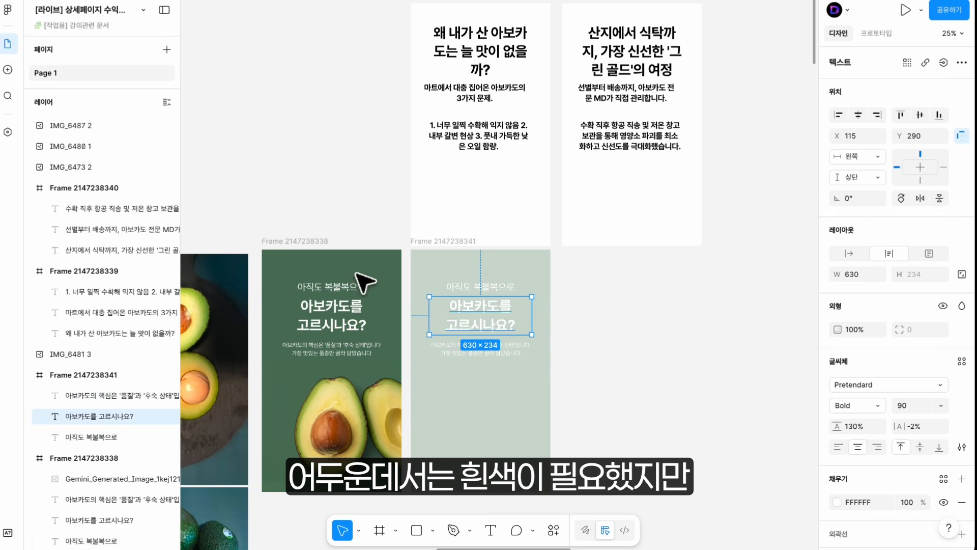
Recolour the light green frame's white text dark green, using 50765C for the line above the title
left_click(428, 242)
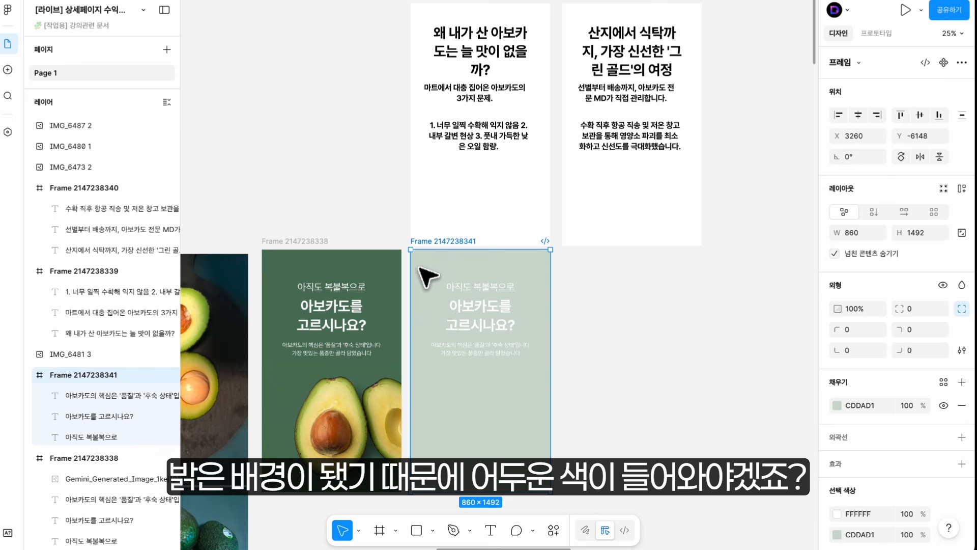
left_click(496, 318)
left_click(837, 422)
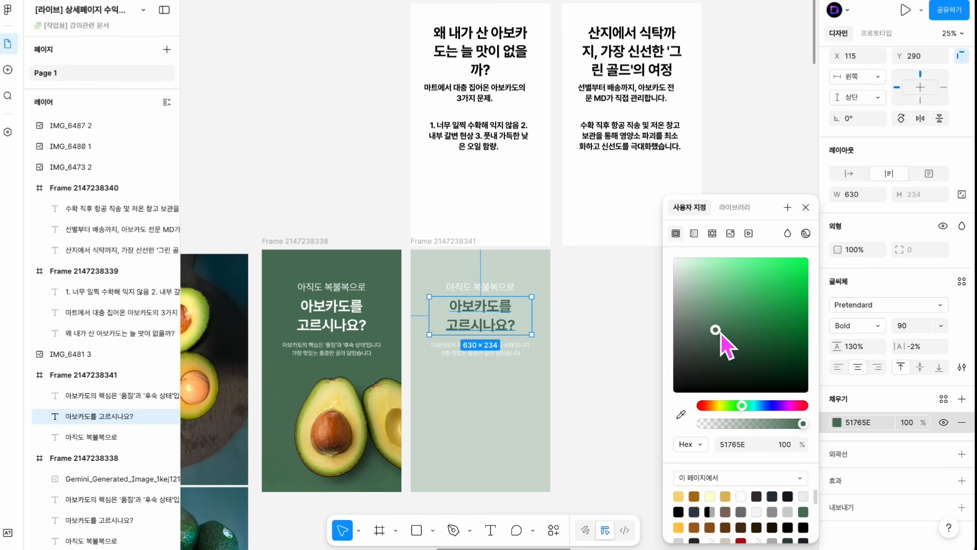
left_click_drag(720, 336, 726, 347)
left_click(839, 423)
left_click(588, 313)
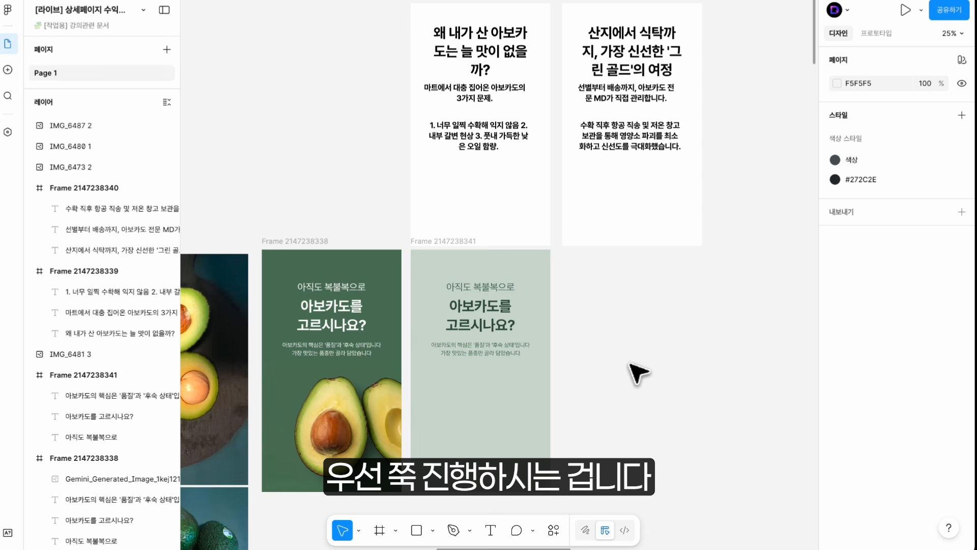
left_click(497, 44)
double_click(501, 41)
left_click(438, 41)
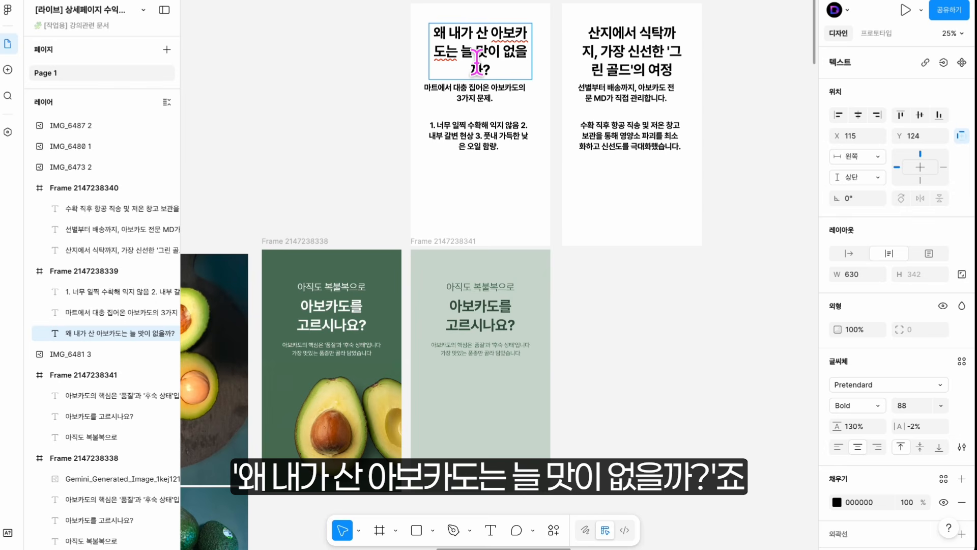
left_click_drag(461, 51, 426, 32)
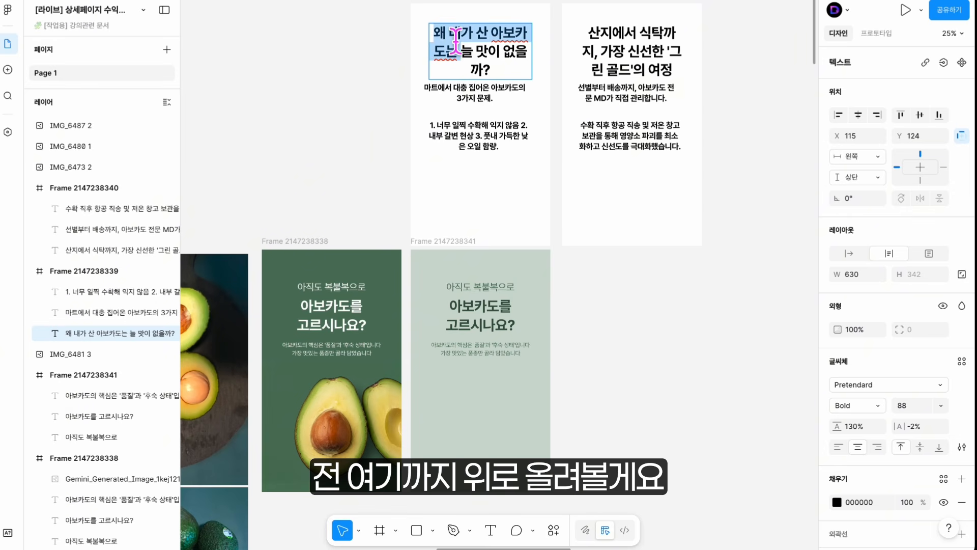
Copy the style of the light frame's "아직도 복불복으로" line onto the titles of both white frames
left_click(458, 287)
scroll(865, 407, "down", 1)
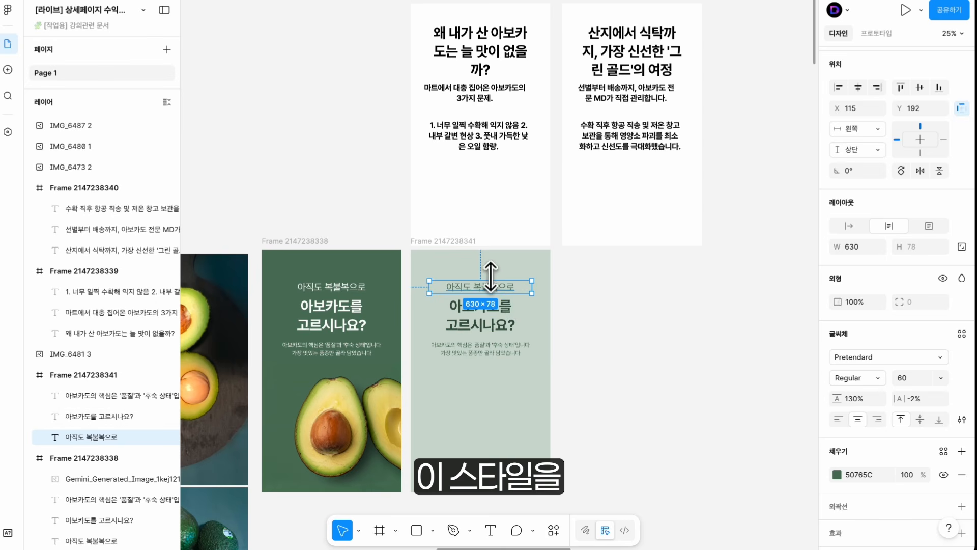
key("ctrl+alt+c")
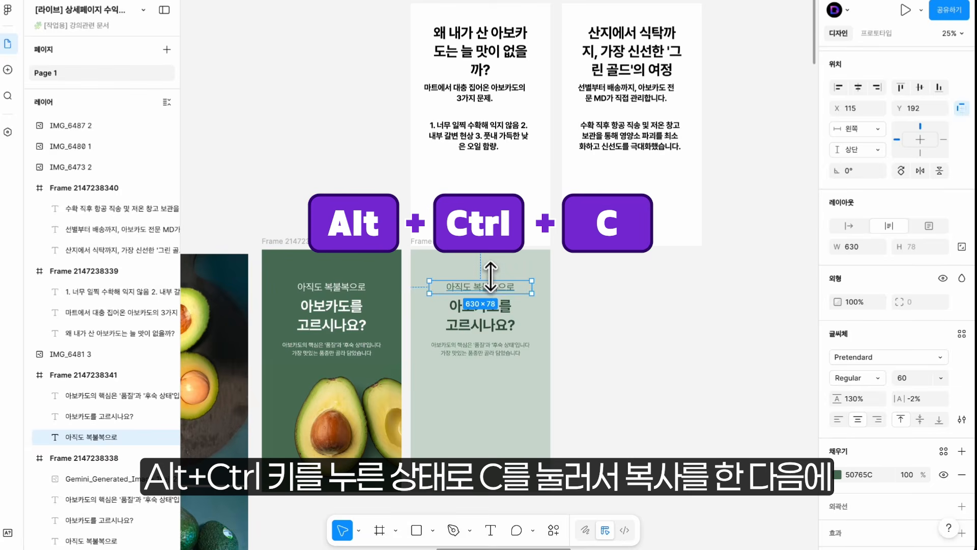
left_click(481, 51)
left_click(606, 72, "shift")
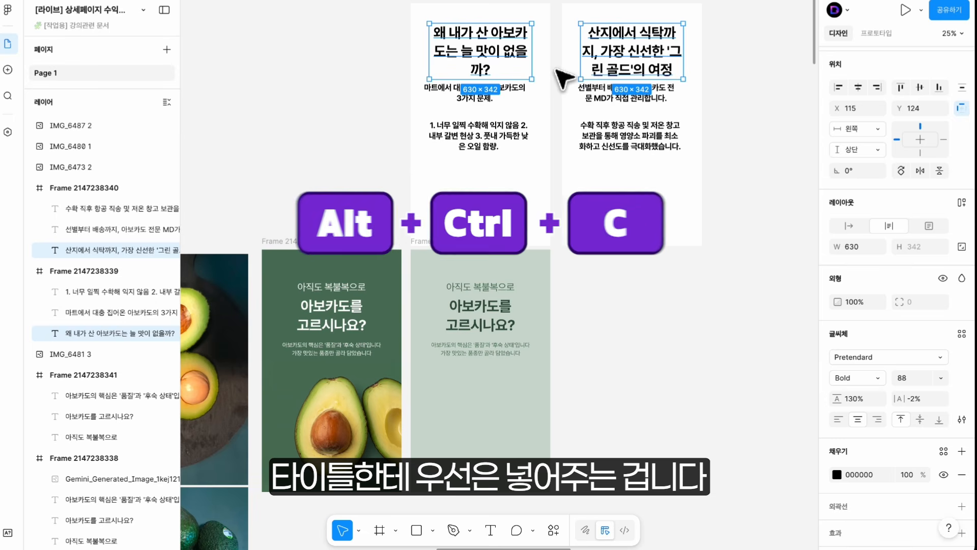
key("ctrl+alt+v")
left_click(494, 287)
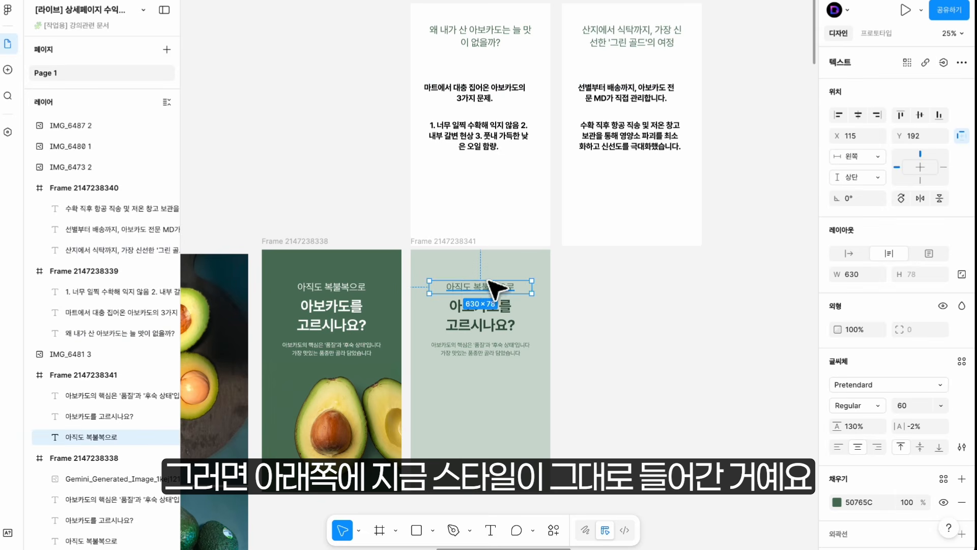
Copy "왜 내가 산 아보카도는" from the first white frame's title over the light green frame's line above the title
double_click(480, 38)
left_click_drag(512, 34, 436, 35)
key("ctrl+c")
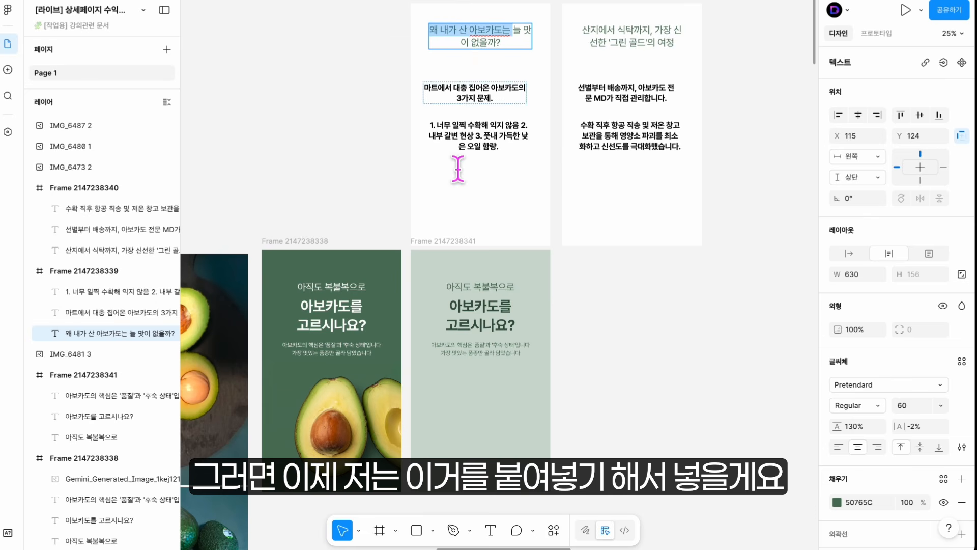
double_click(514, 287)
key("ctrl+v")
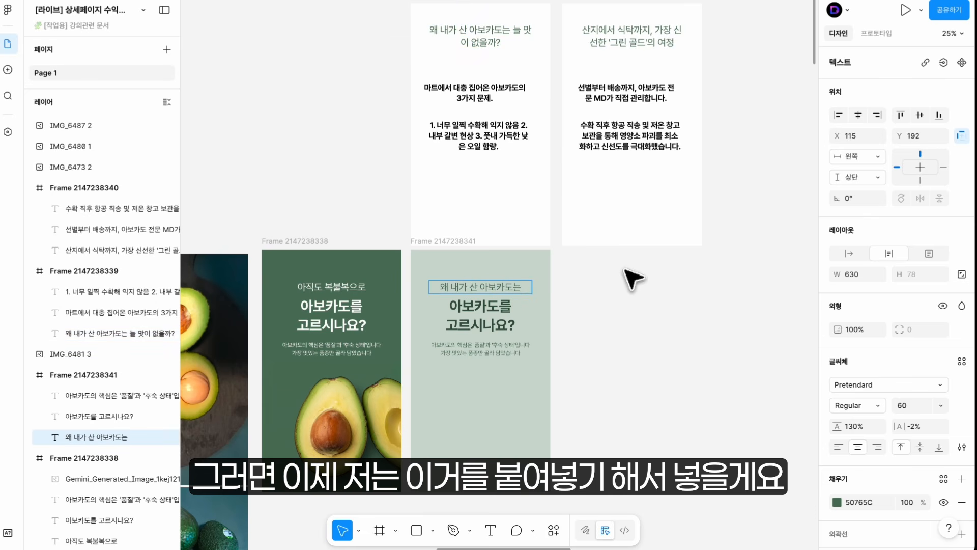
Reduce the white frame's title to "늘 맛이 없을까?", give it the bold title style, and use it as the light green frame's title
double_click(480, 37)
left_click_drag(511, 29, 501, 44)
left_click(484, 321)
key("ctrl+alt+c")
left_click(506, 44)
key("ctrl+alt+v")
double_click(483, 315)
key("ctrl+v")
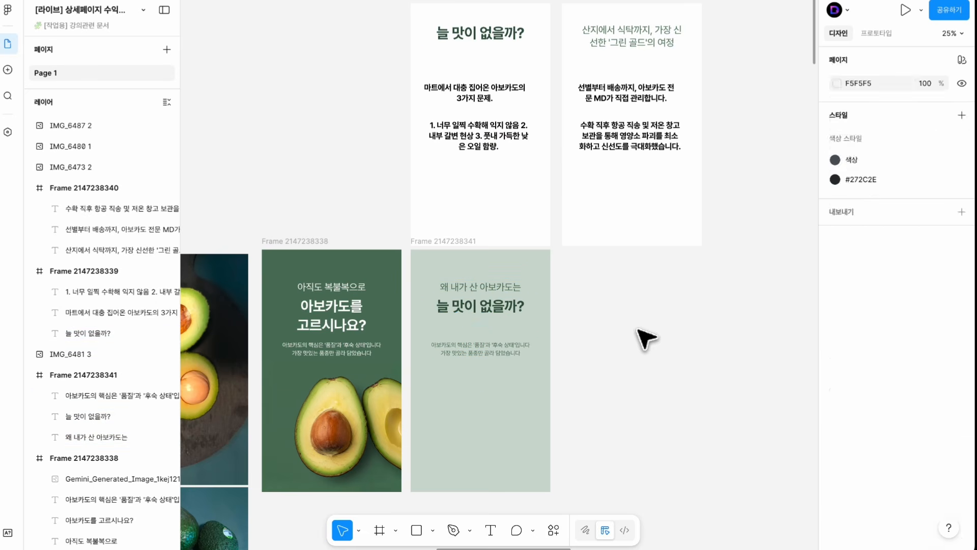
Move the light green frame's small description text up to Y 427, 20 below the title
left_click(506, 346)
left_click_drag(506, 346, 504, 327)
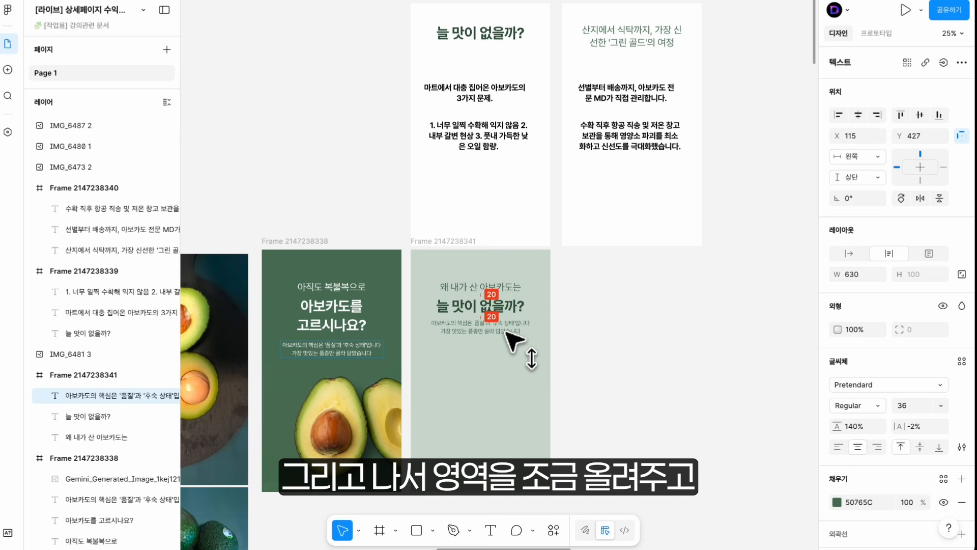
left_click(604, 334)
Cut the text "마트에서 대충 집어온 아보카도의 3가지 문제." out of the first white frame
left_click(474, 99)
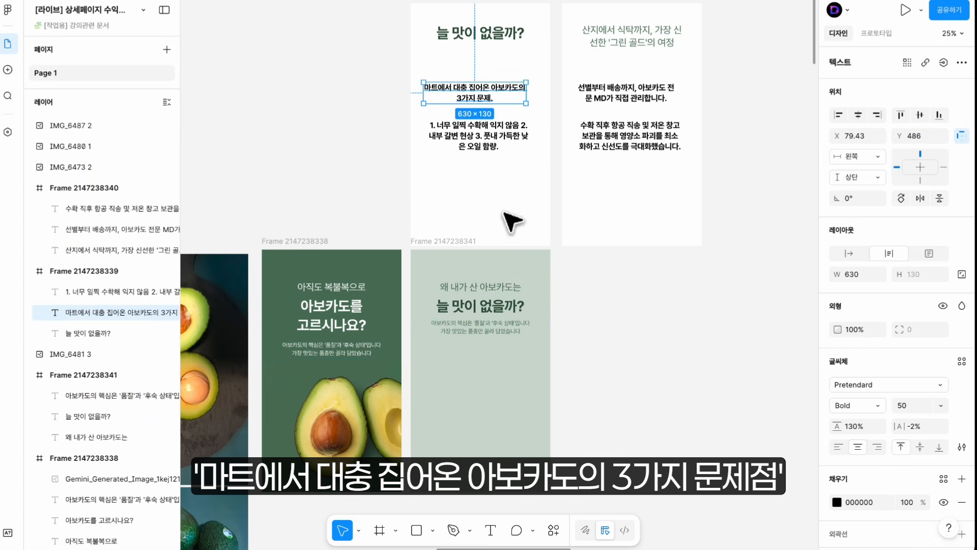
left_click(504, 330)
scroll(506, 334, "up", 3)
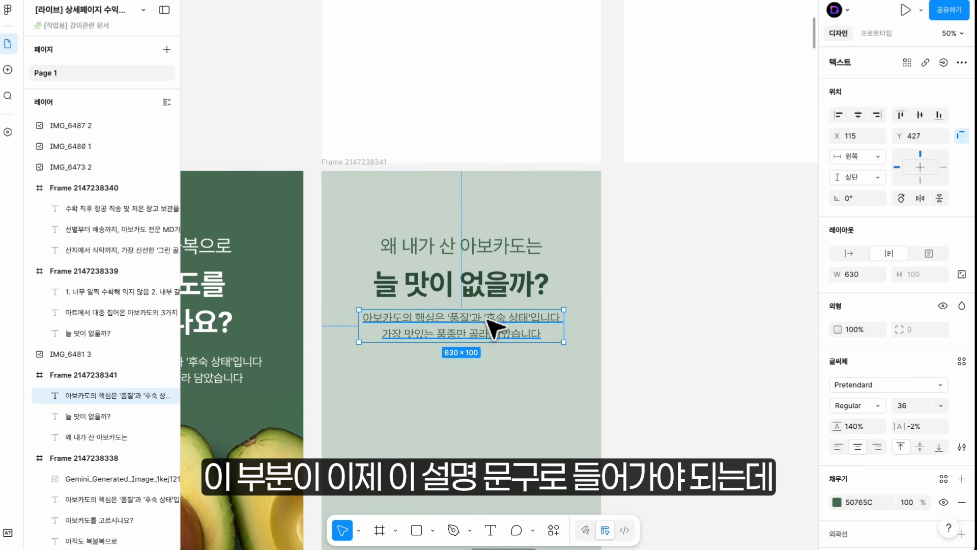
left_click_drag(586, 254, 569, 384)
left_click_drag(479, 36, 493, 166)
left_click_drag(484, 282, 506, 258)
left_click(463, 107)
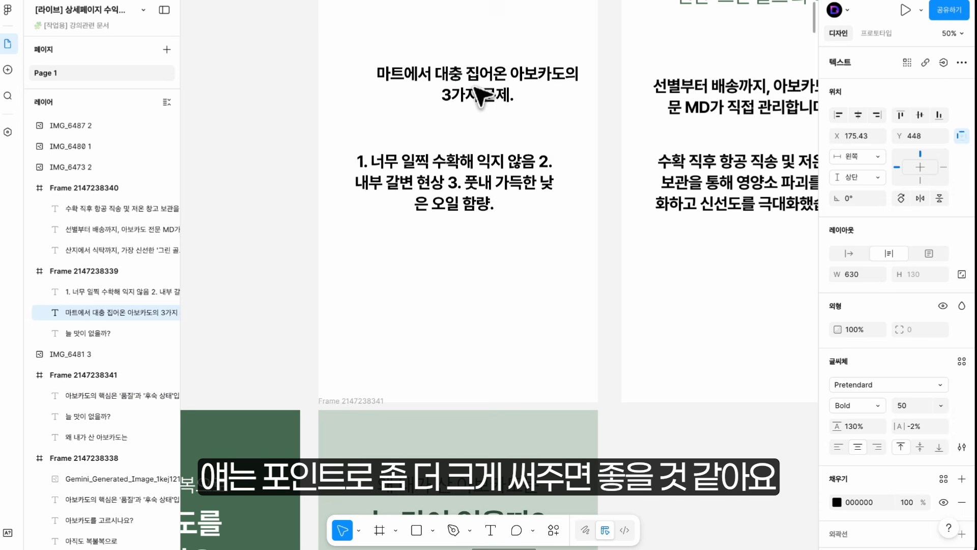
key("Escape")
Move the light green frame's description down to Y 841 and paste the cut text below the title at X 130, Y 460
scroll(519, 349, "down", 5)
left_click(504, 270)
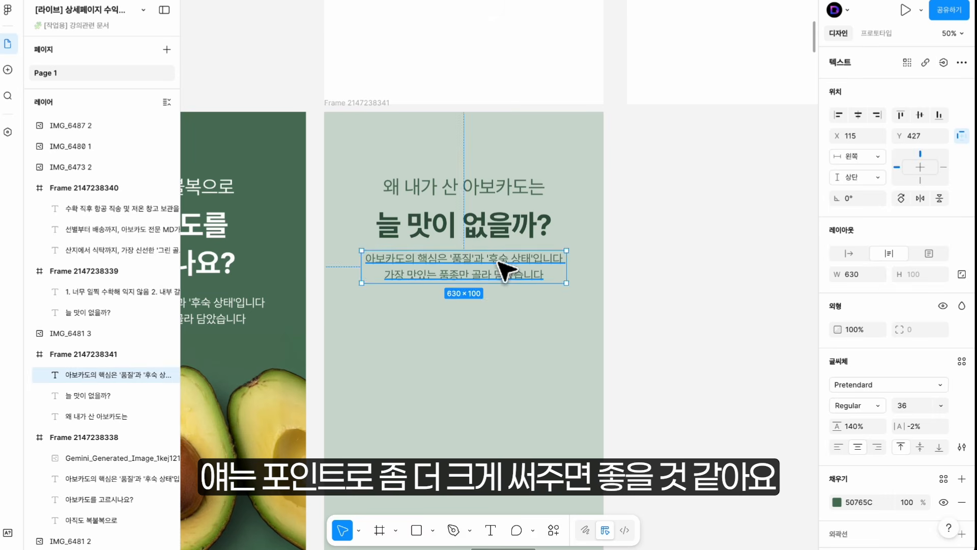
left_click_drag(498, 262, 499, 396)
left_click(503, 349)
key("ctrl+v")
left_click_drag(511, 267, 489, 275)
Recolour the pasted "마트에서 대충 집어온" text to 345640 by sampling the title's dark green
left_click(837, 502)
left_click(681, 414)
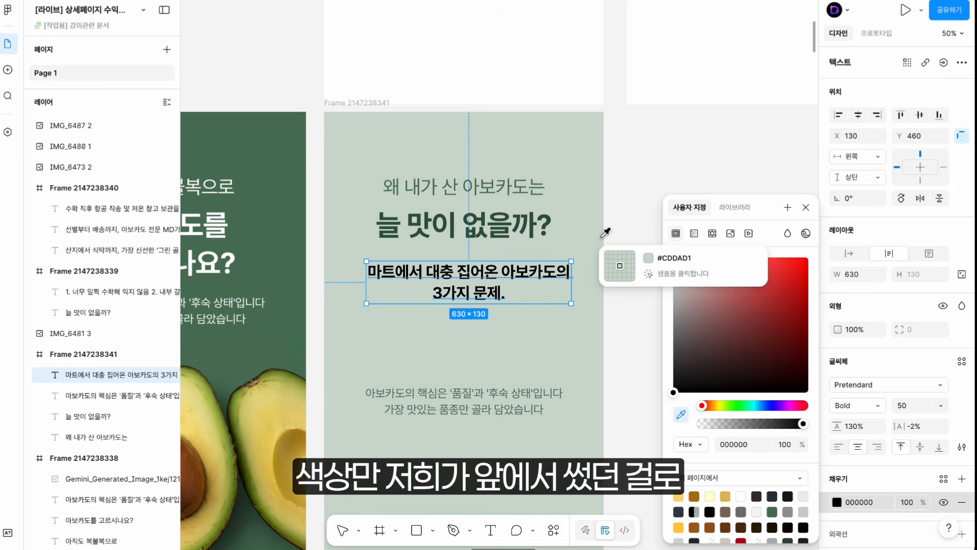
left_click(541, 224)
left_click_drag(641, 253, 672, 237)
Format the pasted text as two lines with only "아보카도의 3가지 문제" bold, and centre it horizontally in the frame
left_click(507, 295)
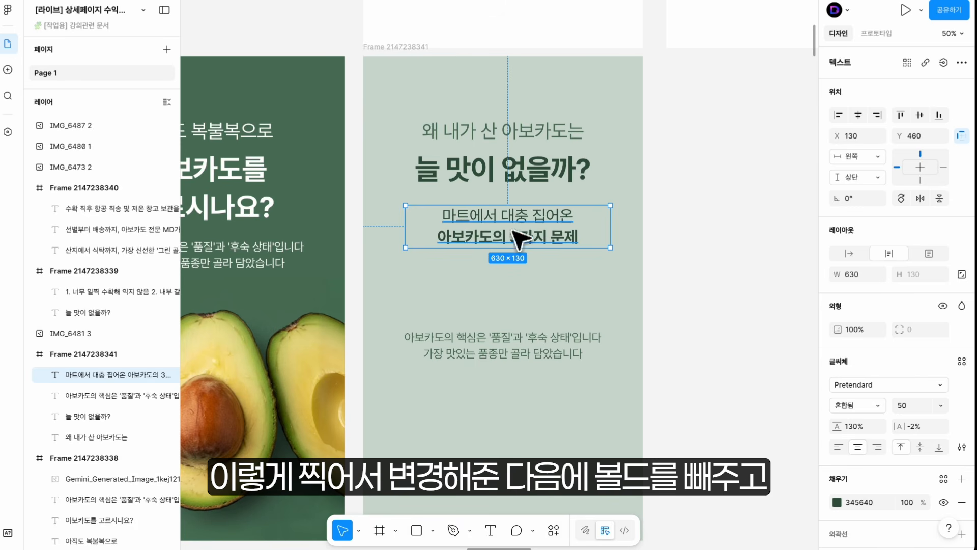
double_click(514, 233)
left_click_drag(440, 237, 668, 256)
key("Escape")
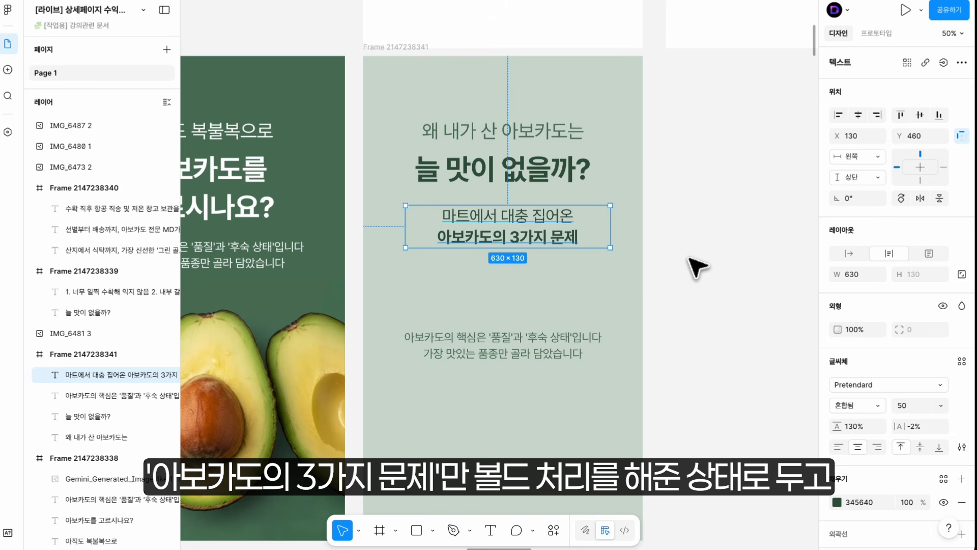
left_click(860, 117)
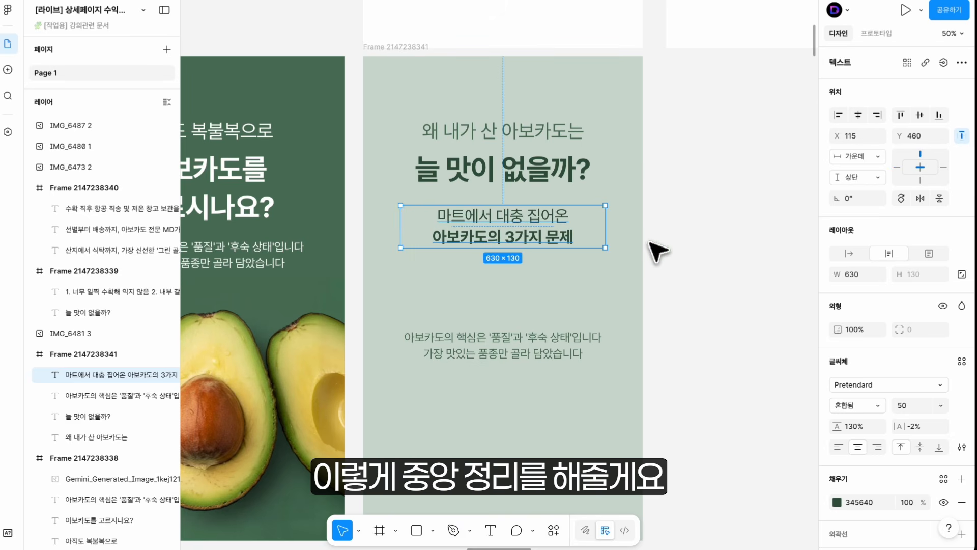
Wrap the three heading texts of the light green frame in a vertical auto layout with a gap of 24
left_click(703, 243)
left_click_drag(703, 301, 484, 109)
key("shift+a")
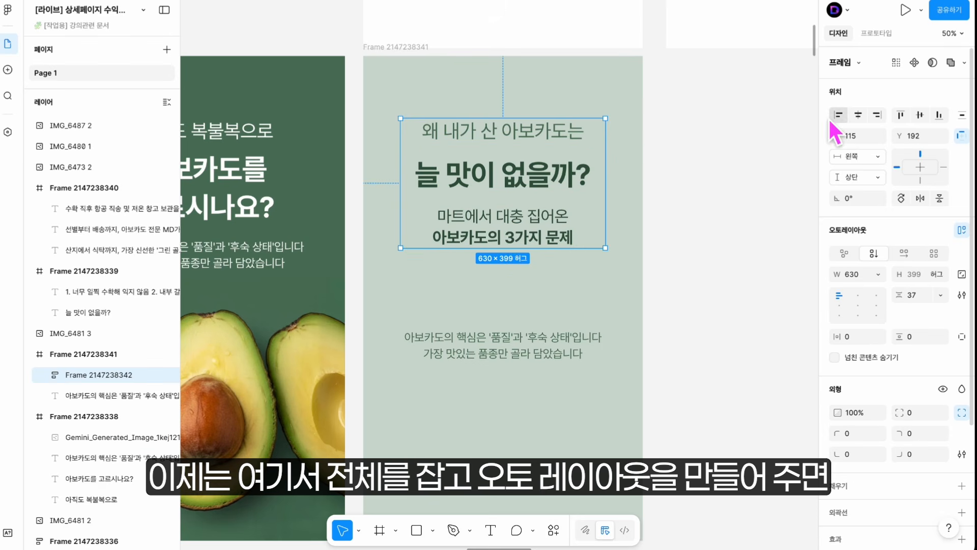
left_click(923, 298)
type("24")
key("Return")
left_click(692, 268)
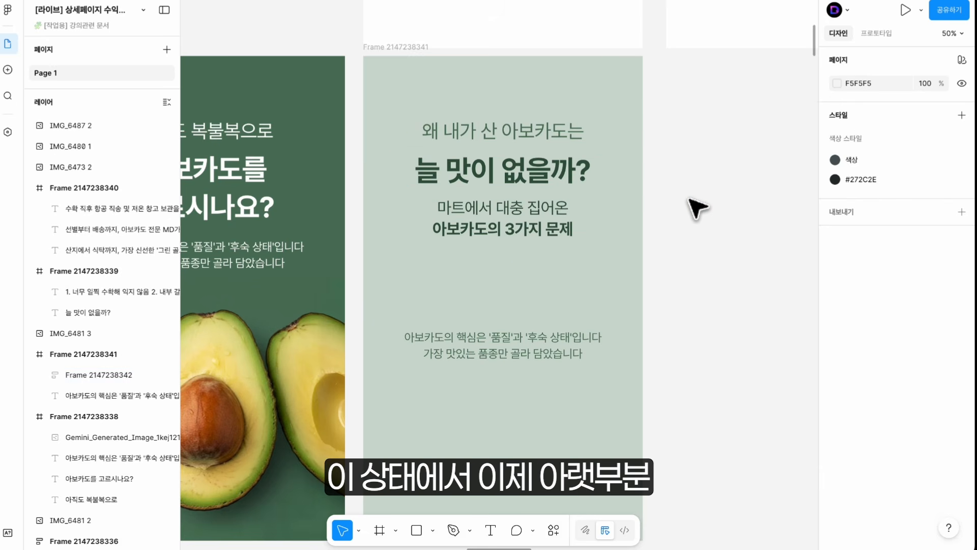
Review the white frame's numbered problem text and move the light green frame's description further down to clear space below the heading
scroll(552, 334, "down", 3)
left_click(502, 152)
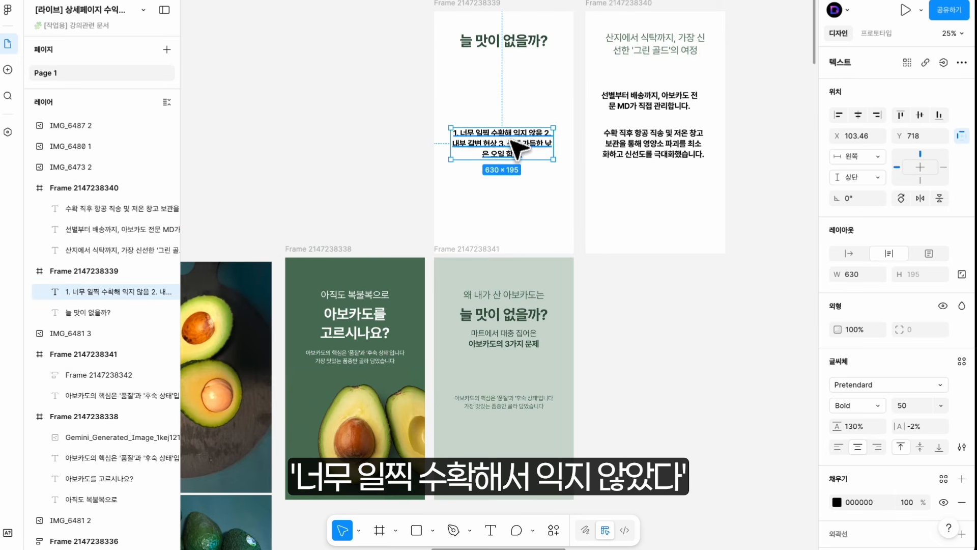
double_click(547, 146)
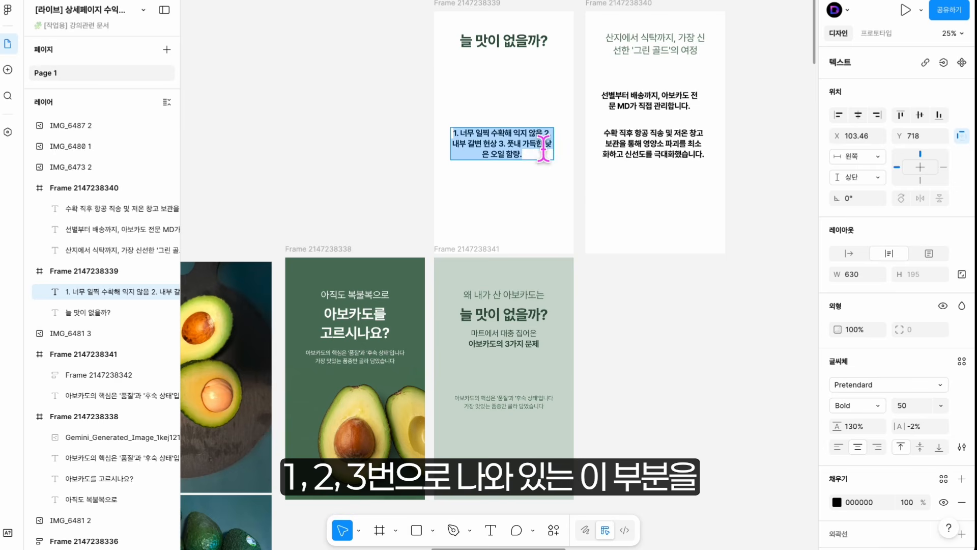
left_click(580, 211)
scroll(690, 382, "down", 3)
left_click(530, 284)
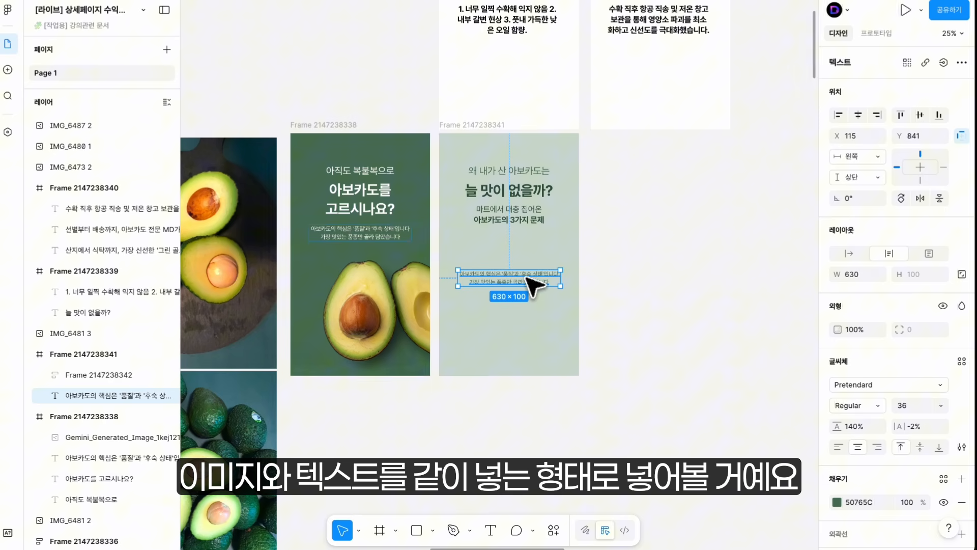
left_click_drag(530, 284, 530, 336)
left_click(553, 262)
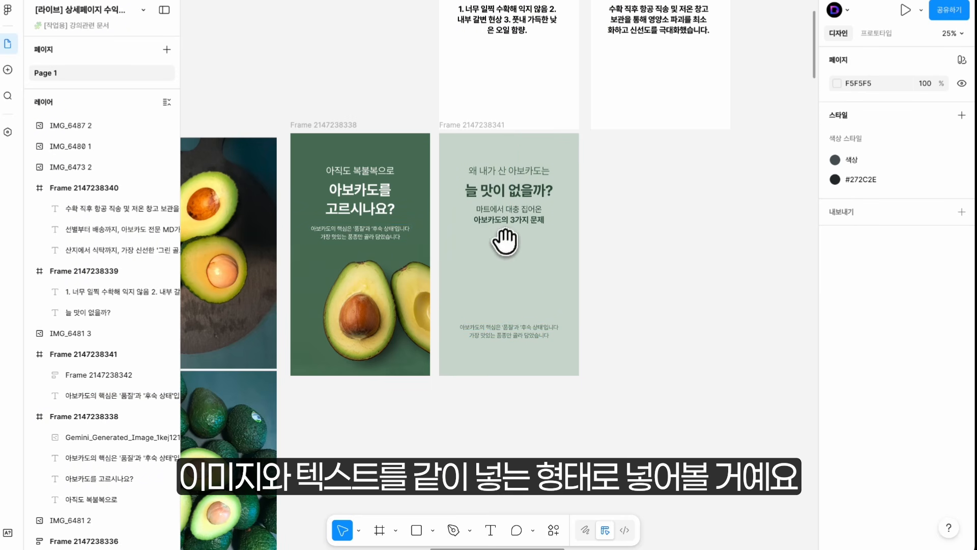
Draw a 220 × 220 frame at X 88, Y 660 below the heading and fill it with white FFFFFF
key("f")
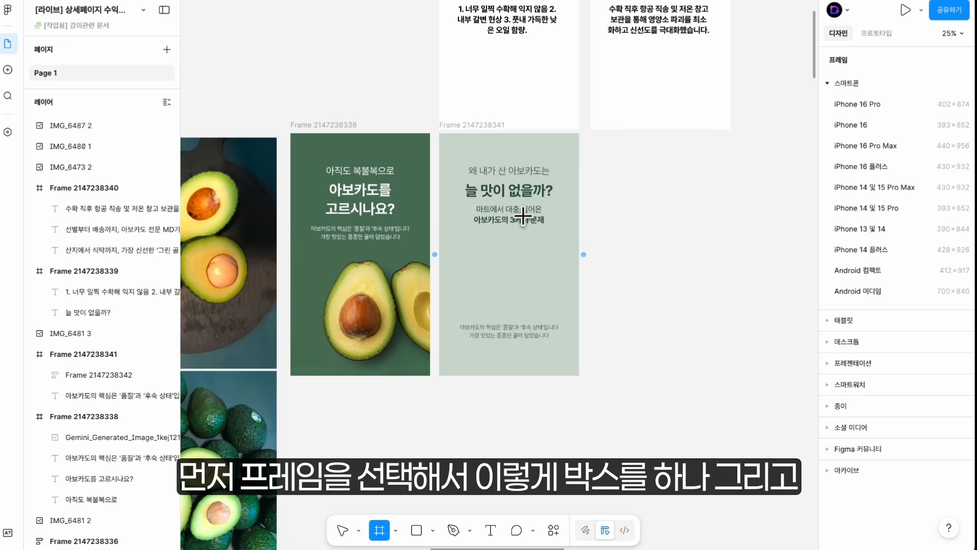
left_click_drag(454, 240, 490, 276)
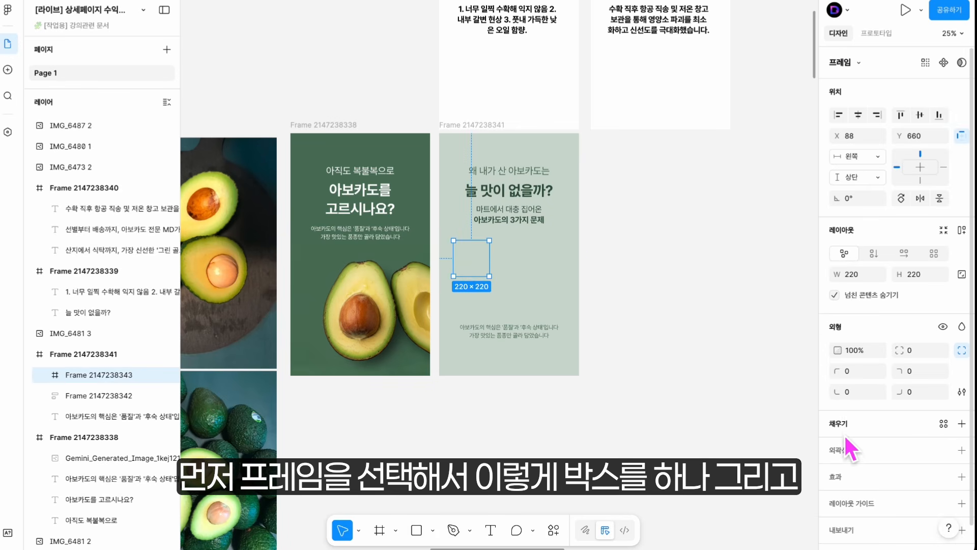
scroll(848, 412, "down", 1)
left_click(847, 407)
left_click(807, 209)
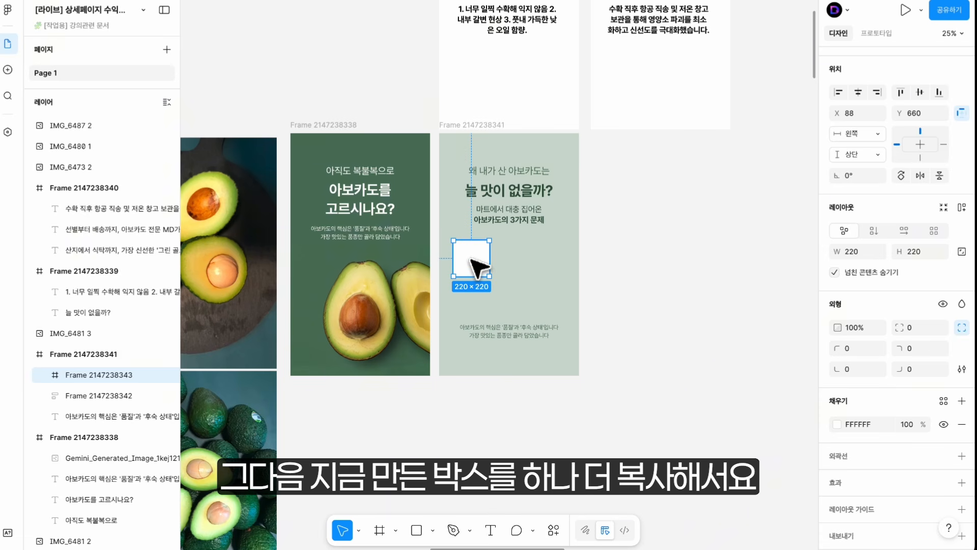
Duplicate the white box beside itself, 468 wide with an E9E9E9 fill, and combine both boxes in a horizontal auto layout
left_click_drag(470, 258, 565, 260, "alt")
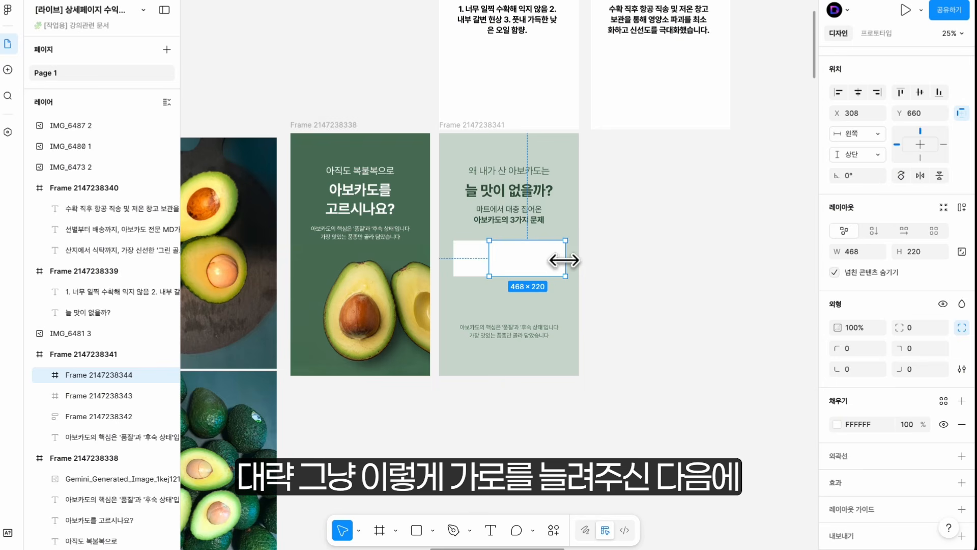
left_click(837, 424)
left_click_drag(689, 280, 493, 265)
left_click(646, 285)
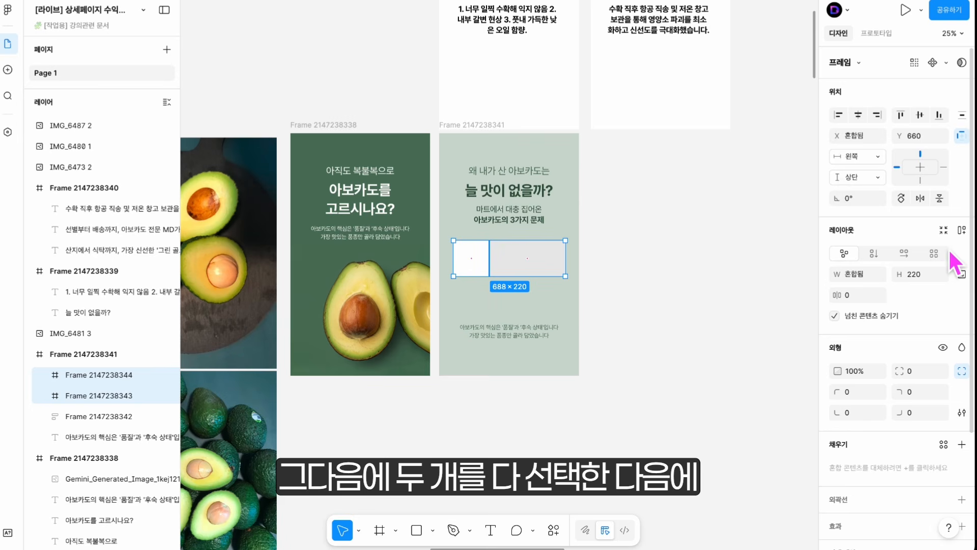
left_click(962, 229)
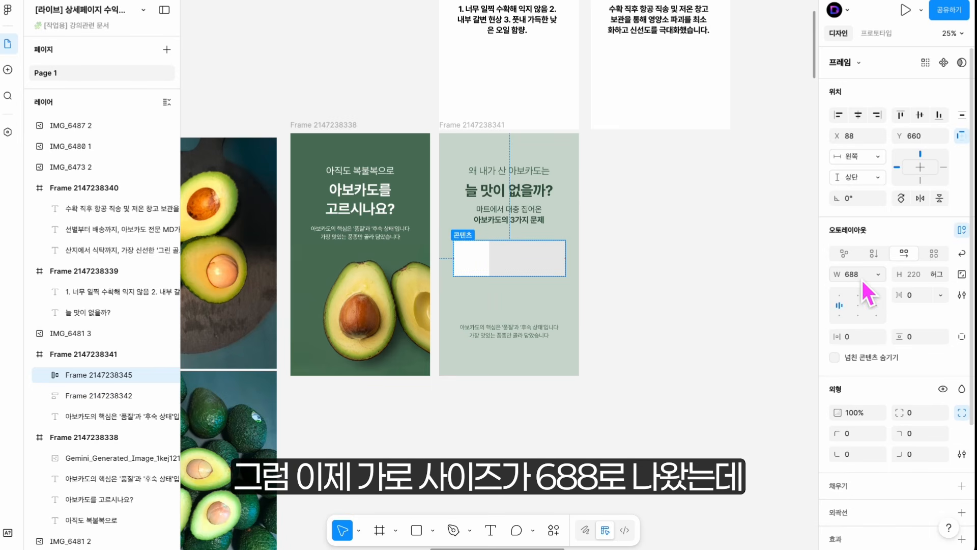
Apply auto layout to the whole light green frame and set its horizontal padding to 60
left_click(575, 275)
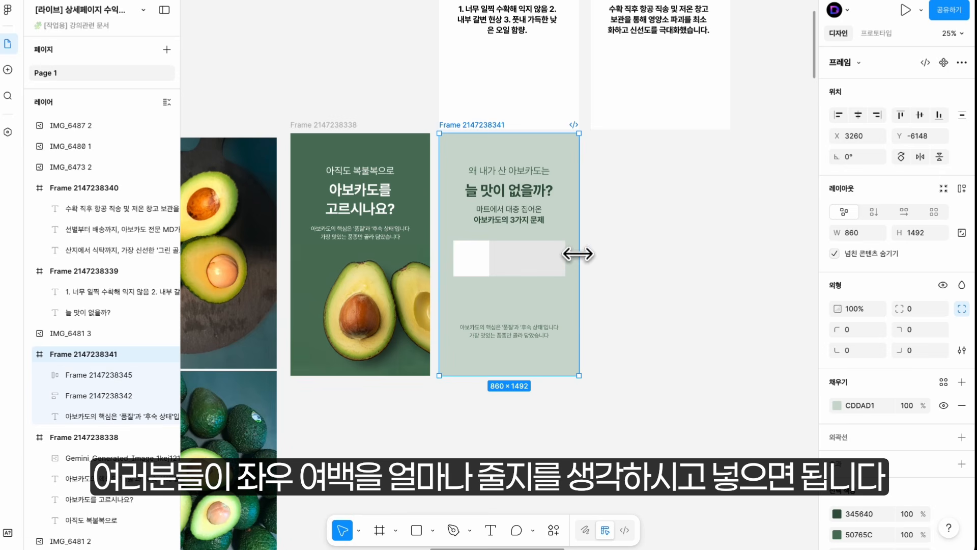
key("ctrl+equal")
left_click(563, 255)
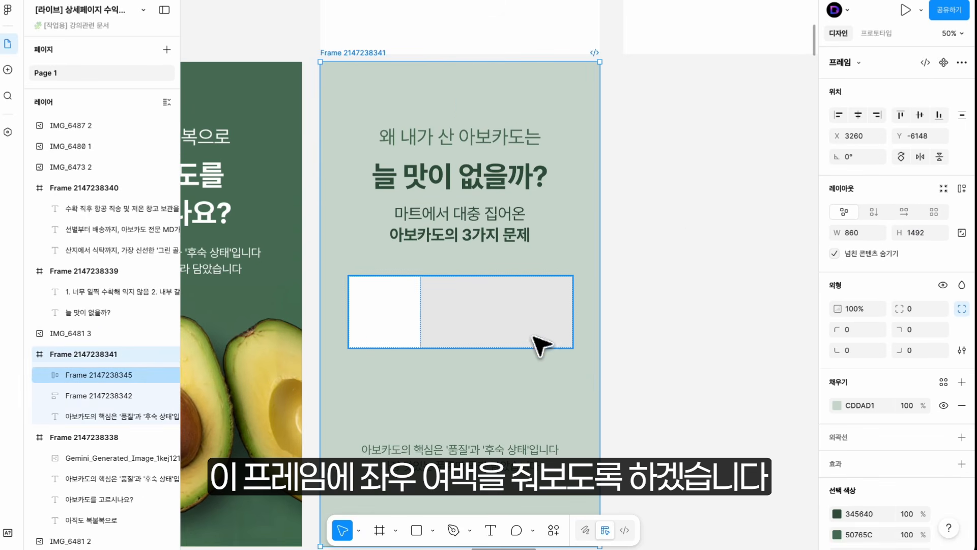
left_click(964, 190)
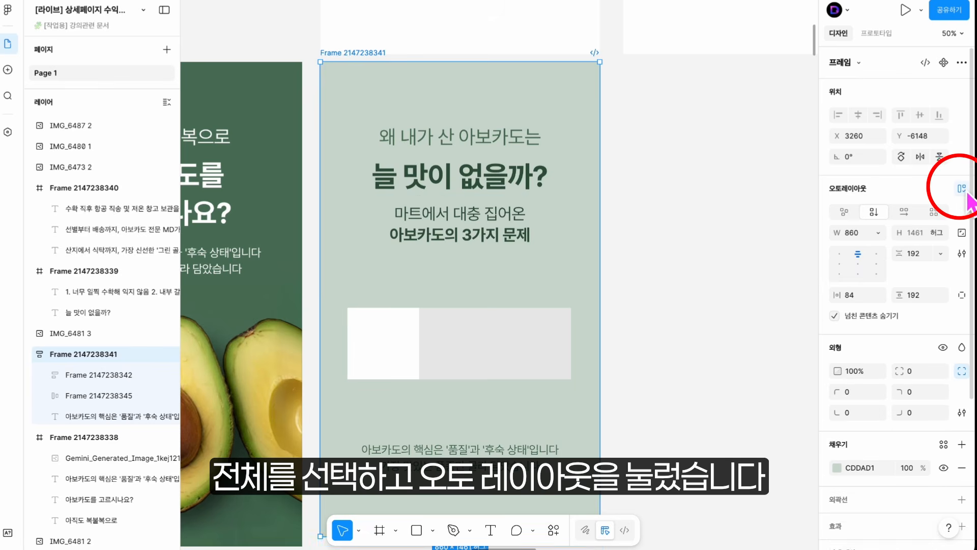
left_click(850, 296)
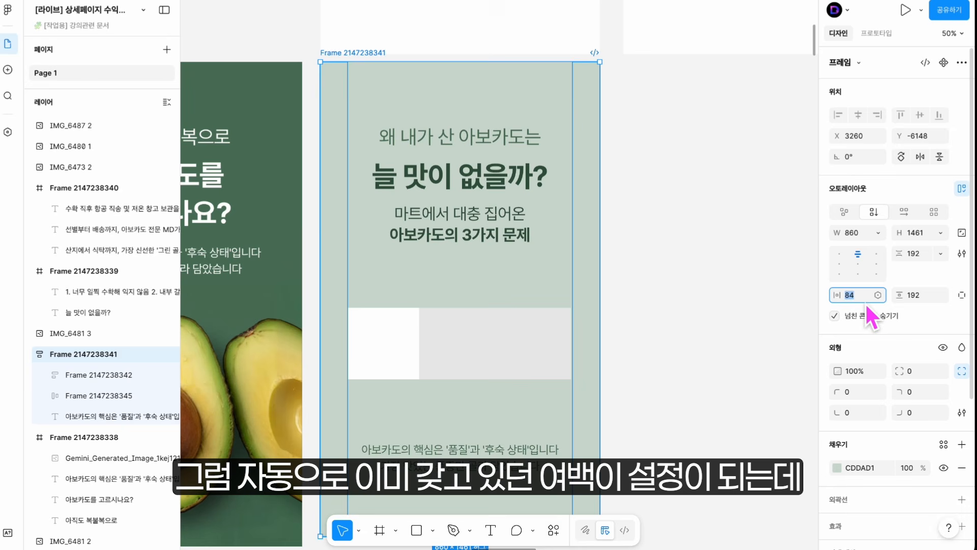
type("60")
key("Return")
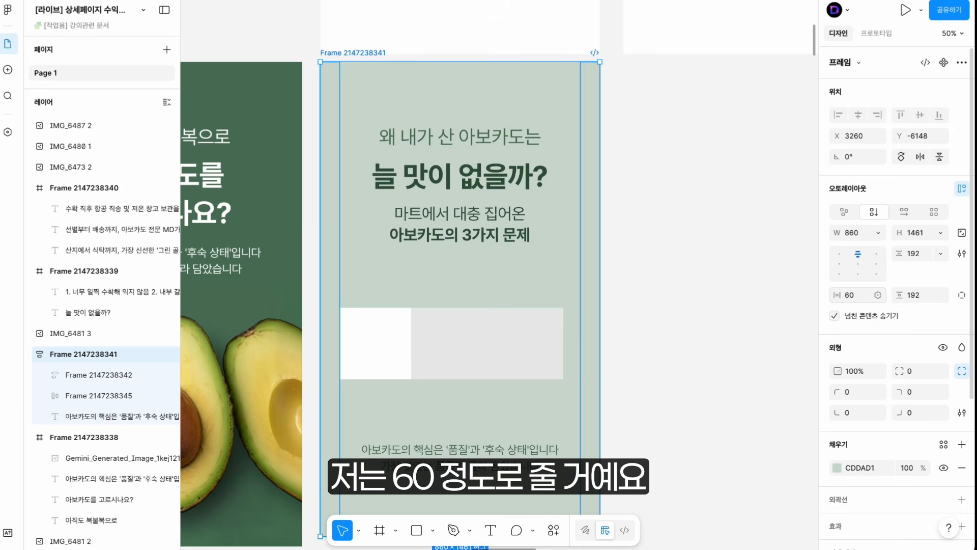
Set the grey box's width to fill its container
left_click(540, 342)
left_click(515, 347)
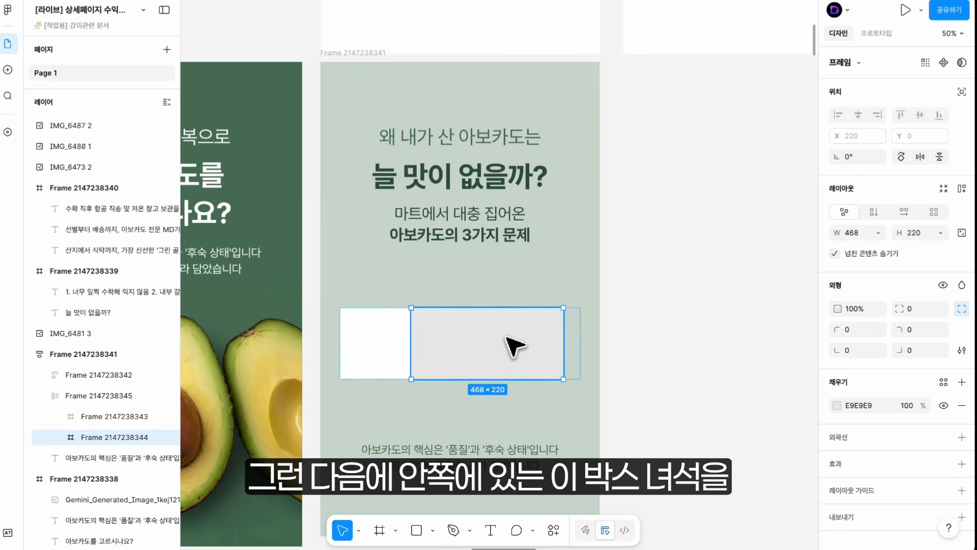
left_click(886, 233)
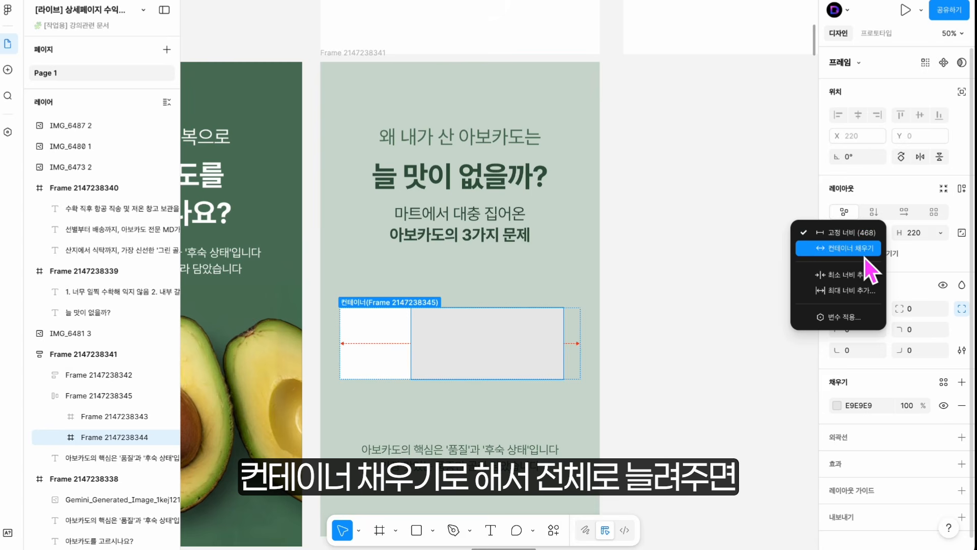
left_click(866, 257)
left_click(716, 367)
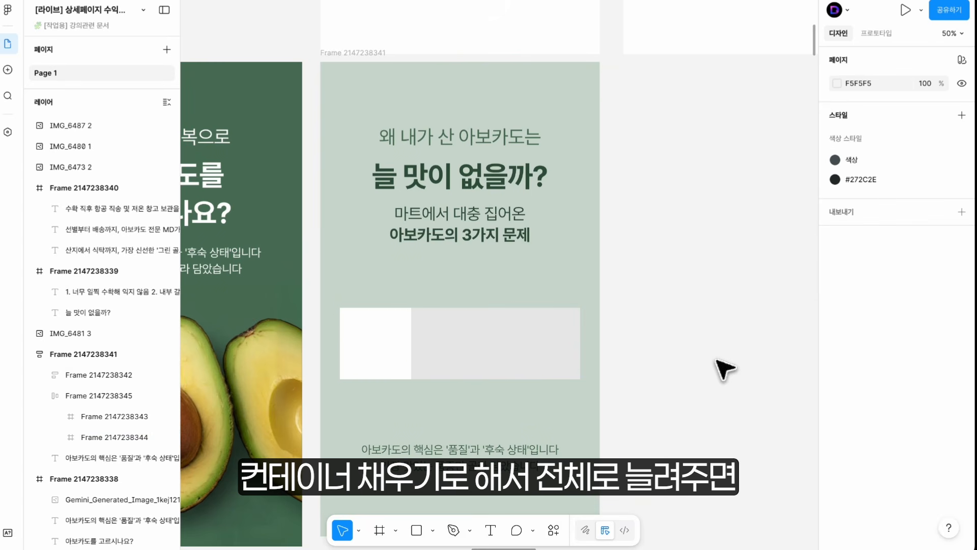
Set the heading group and its three text lines to fill the container width inside the light green frame
left_click(595, 342)
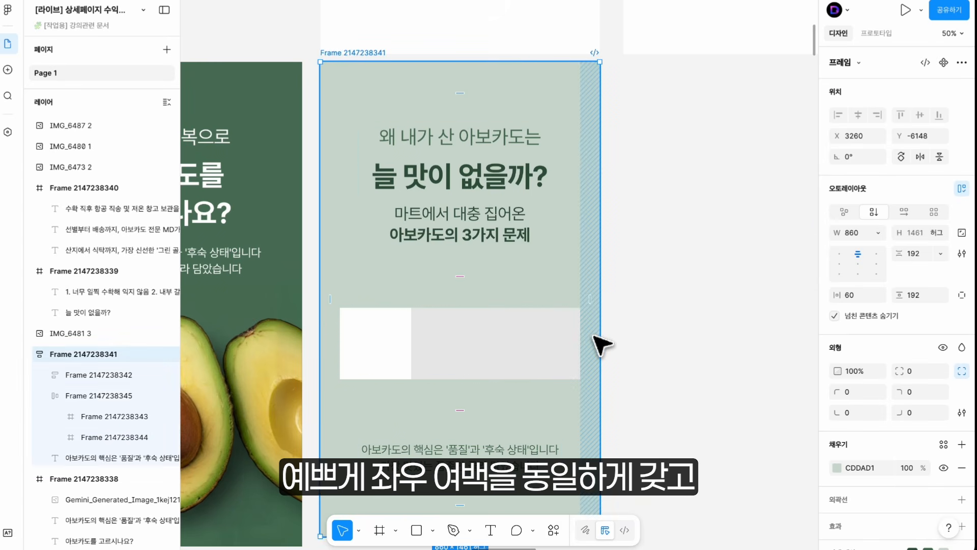
left_click(491, 356)
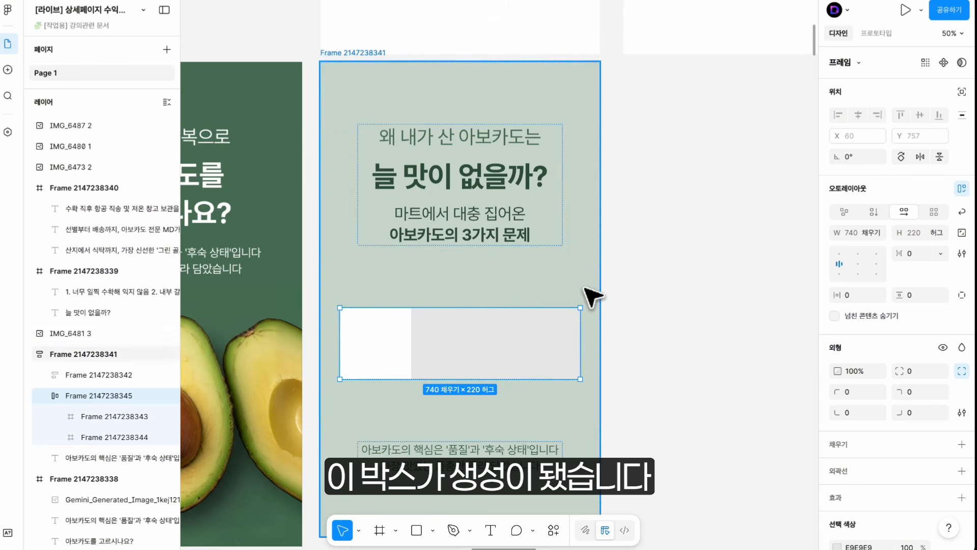
scroll(585, 288, "up", 1)
left_click(496, 204)
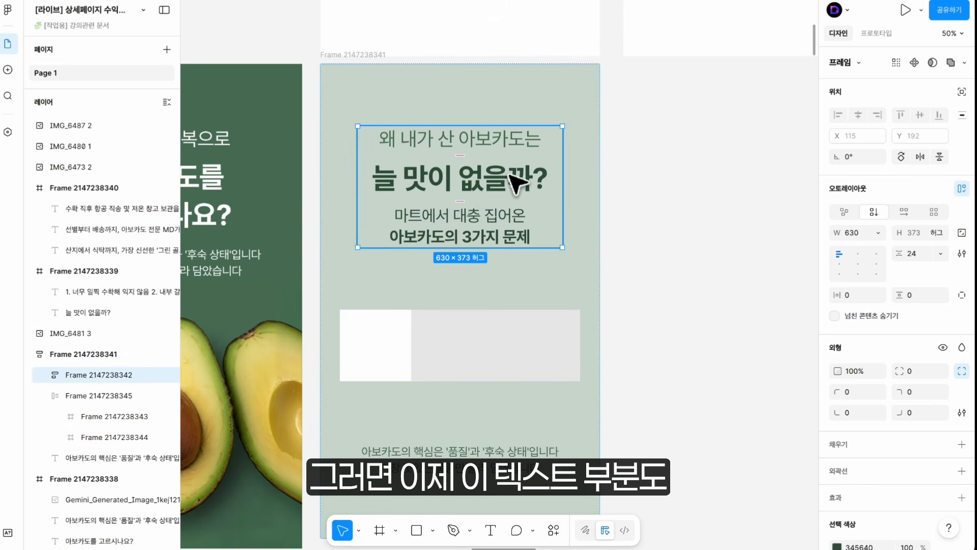
left_click(884, 239)
left_click(846, 264)
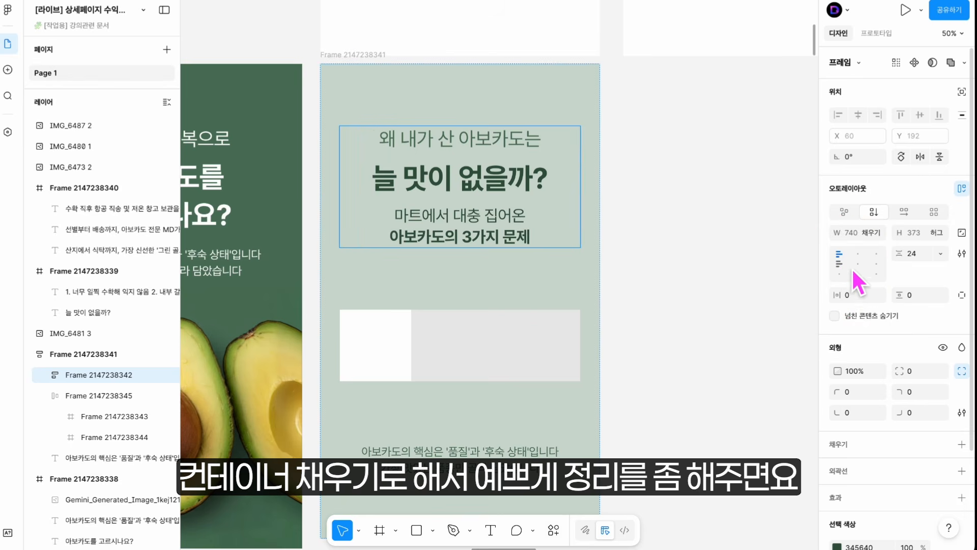
double_click(486, 164)
left_click(495, 145, "shift")
left_click(496, 232, "shift")
left_click(631, 223)
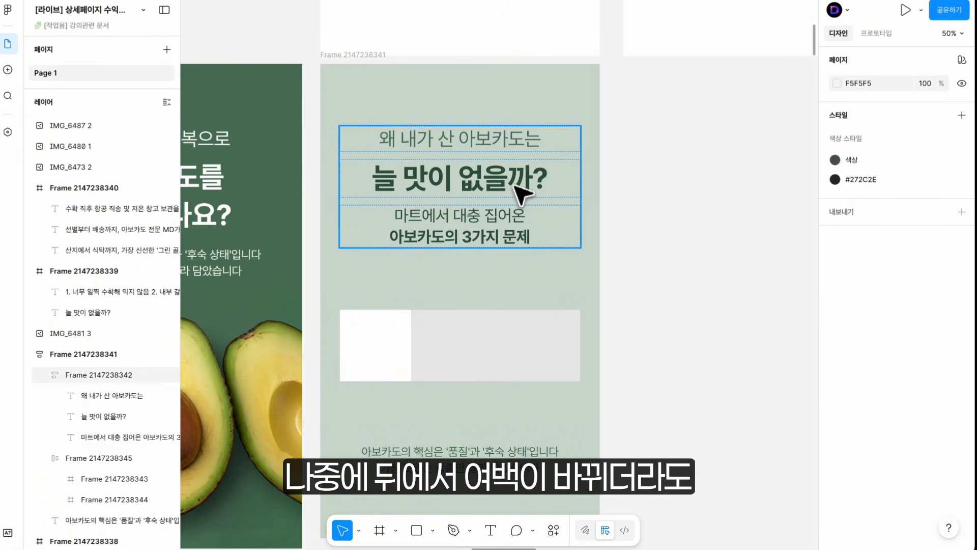
Test the heading's line wrapping by adding filler characters after "늘 맛이 없을까?", and remove the filler
left_click(522, 192)
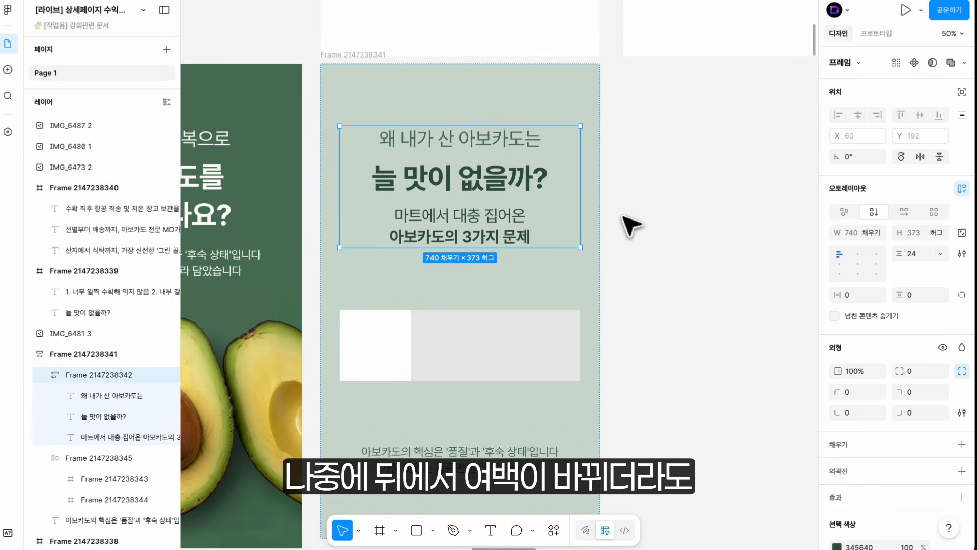
left_click(530, 192)
double_click(579, 194)
type("ㅇㄹㅇㄹㅇㄹㅇㄹㅇㄹㅇㄹㅇ")
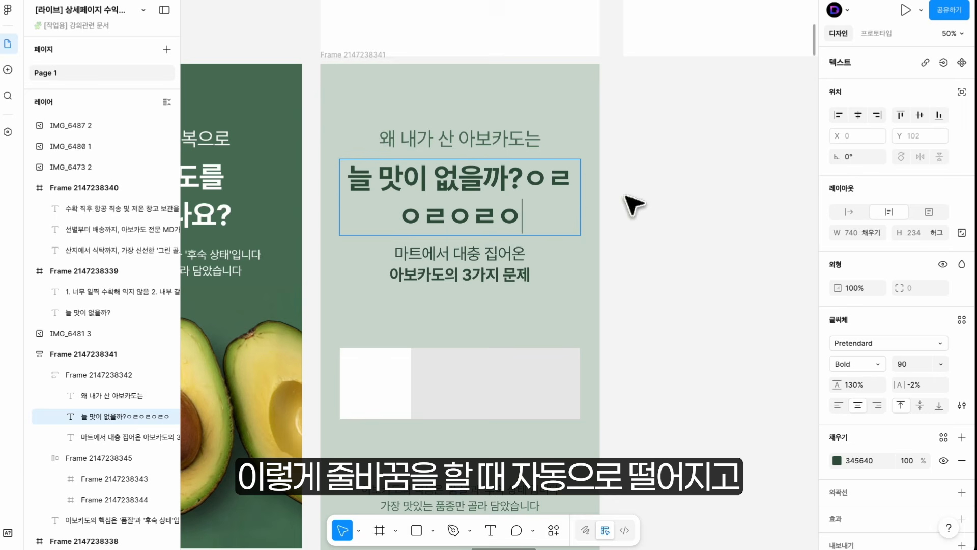
key("BackSpace")
key("BackSpace")
key("BackSpace")
key("BackSpace")
key("BackSpace")
key("BackSpace")
key("BackSpace")
key("BackSpace")
key("BackSpace")
key("BackSpace")
key("BackSpace")
key("BackSpace")
key("BackSpace")
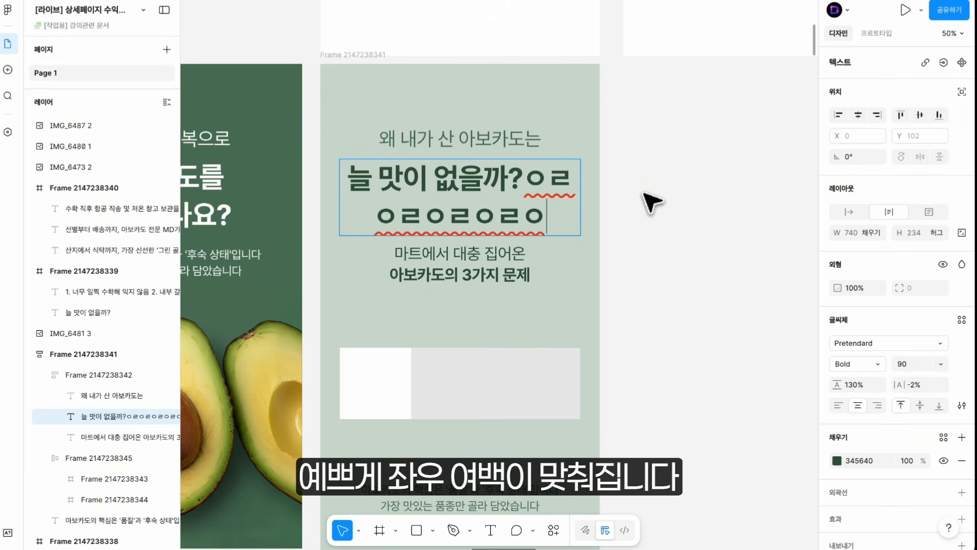
Copy "1. 너무 일찍 수확해 익지 않음" from the loose text beside the frame and paste it into the grey box
left_click(544, 321)
scroll(545, 321, "down", 3)
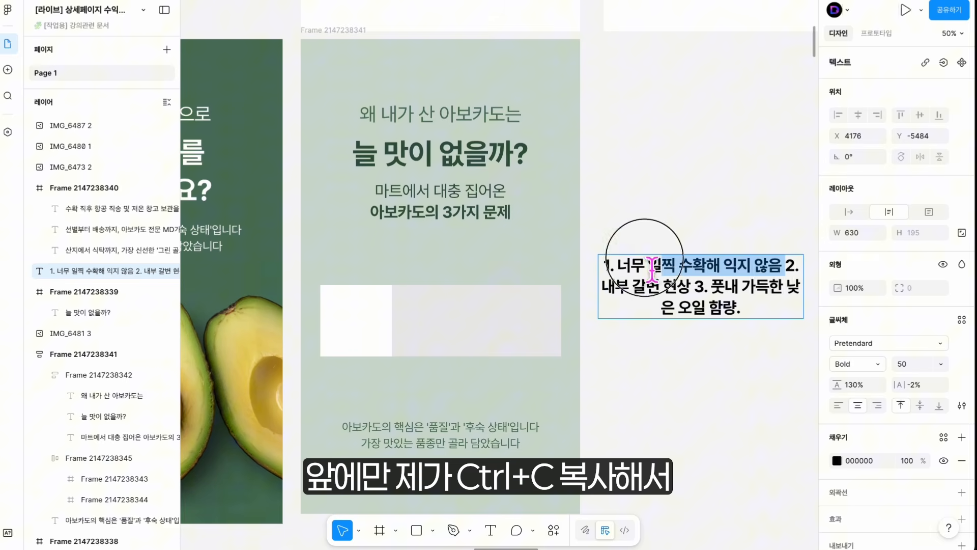
left_click_drag(652, 265, 623, 237)
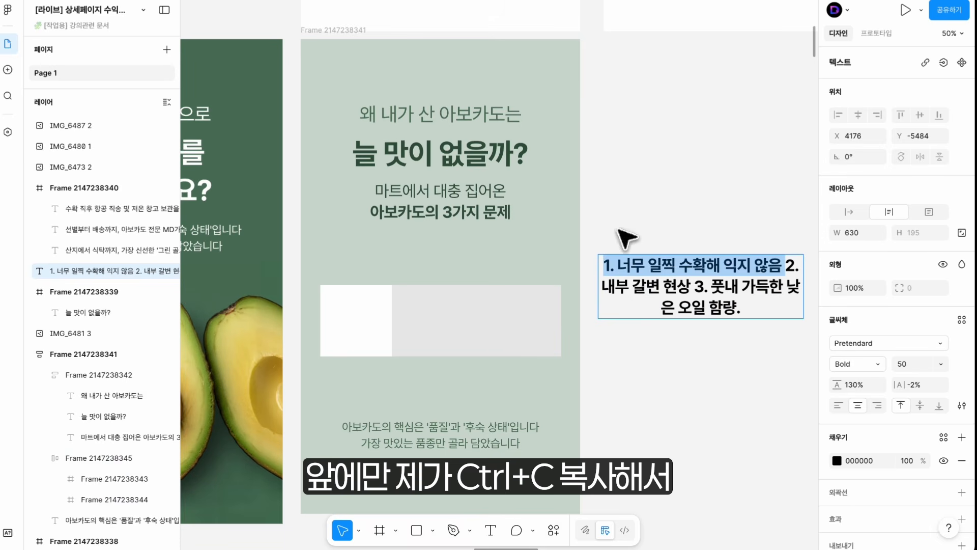
key("Escape")
left_click(474, 329)
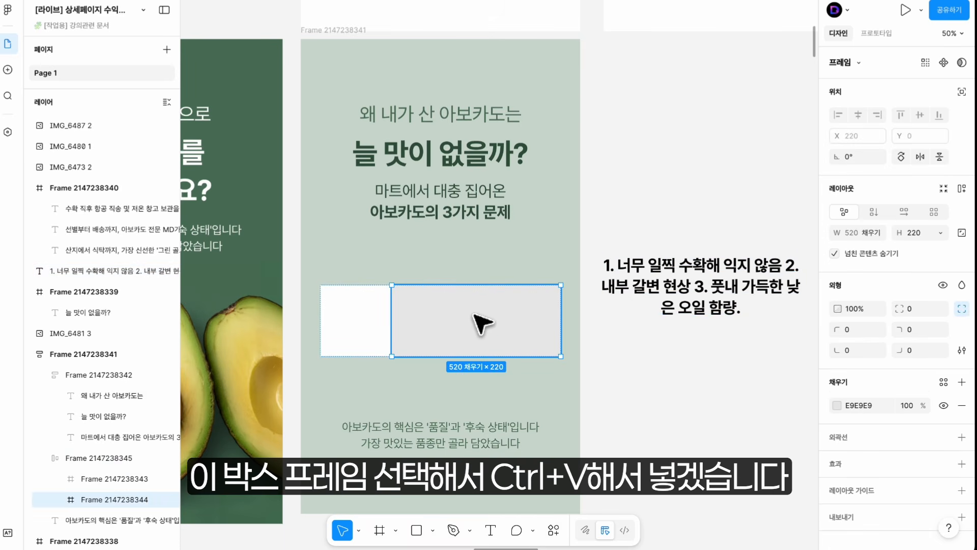
scroll(475, 327, "down", 5)
key("ctrl+v")
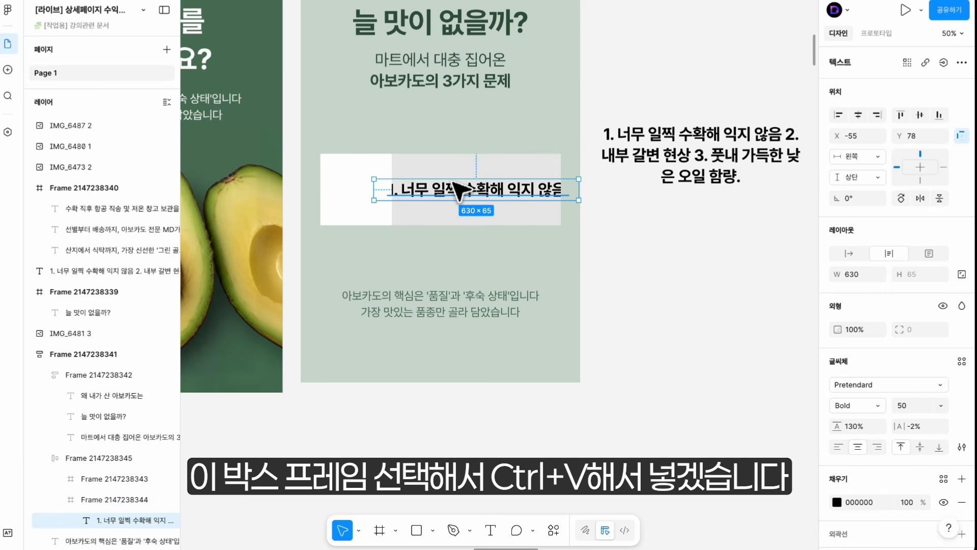
Set the pasted text to size 36, left-aligned with auto width, and place it inside the grey box at X 44, Y 48
left_click_drag(560, 253, 589, 301)
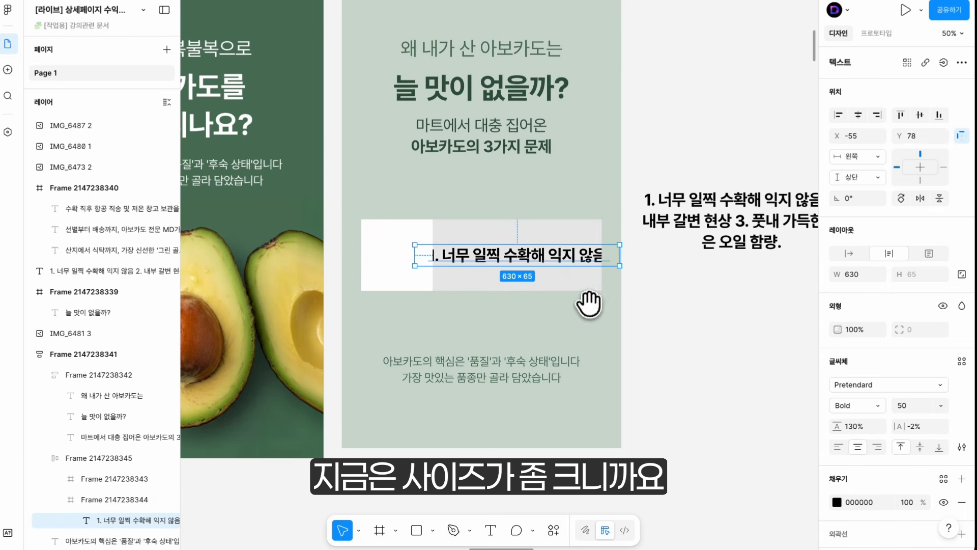
left_click(914, 411)
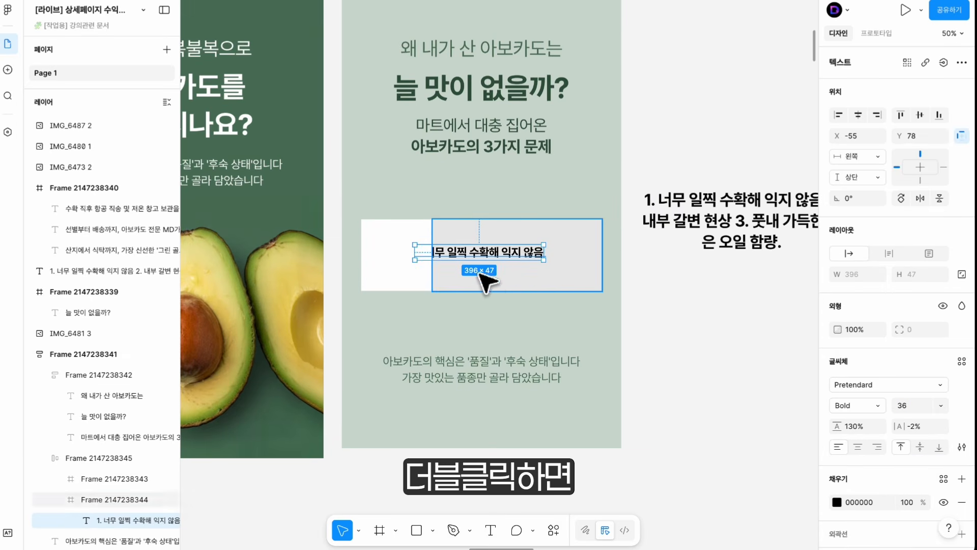
left_click_drag(501, 258, 474, 253)
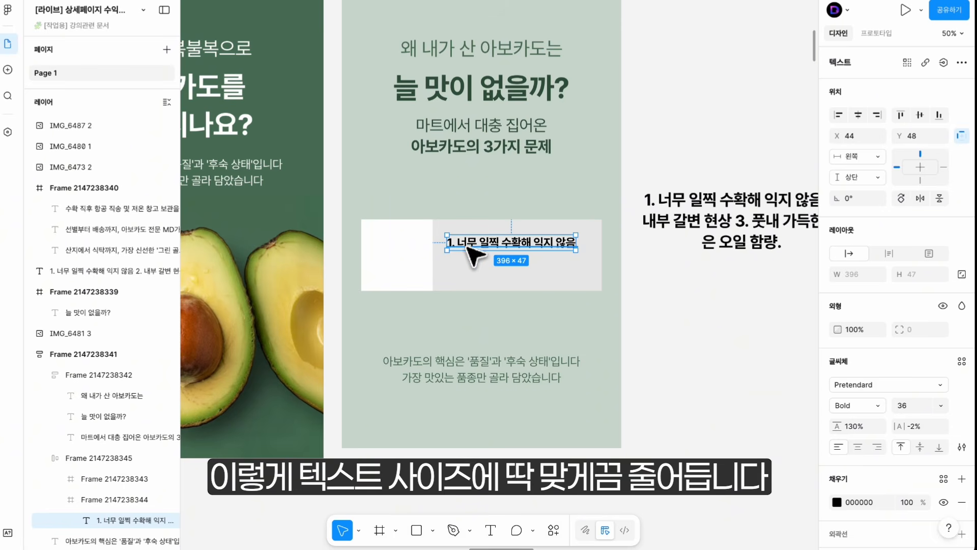
Move the text to X 62, Y 86.5 in the grey box, widen it to 672 and return it to auto width
left_click_drag(550, 242, 671, 256)
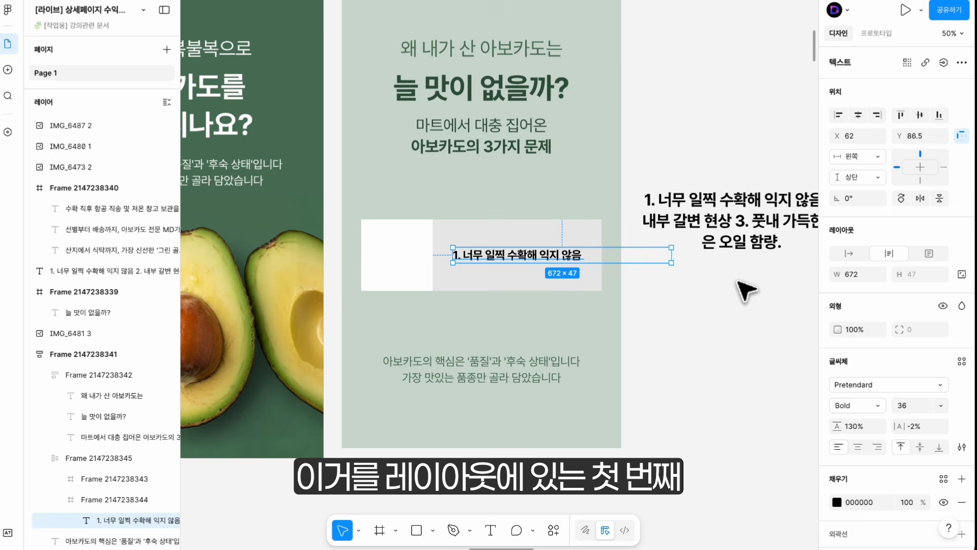
left_click(865, 253)
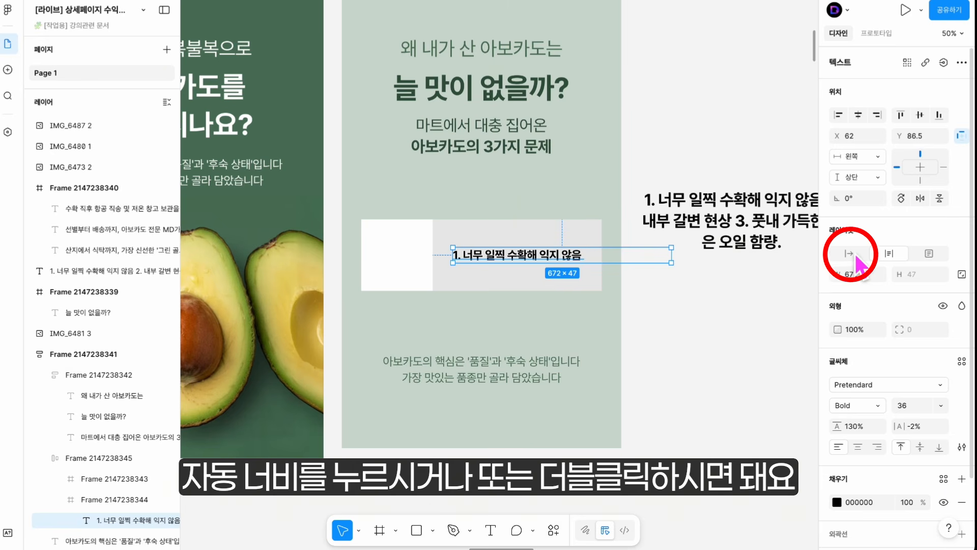
left_click_drag(582, 255, 681, 258)
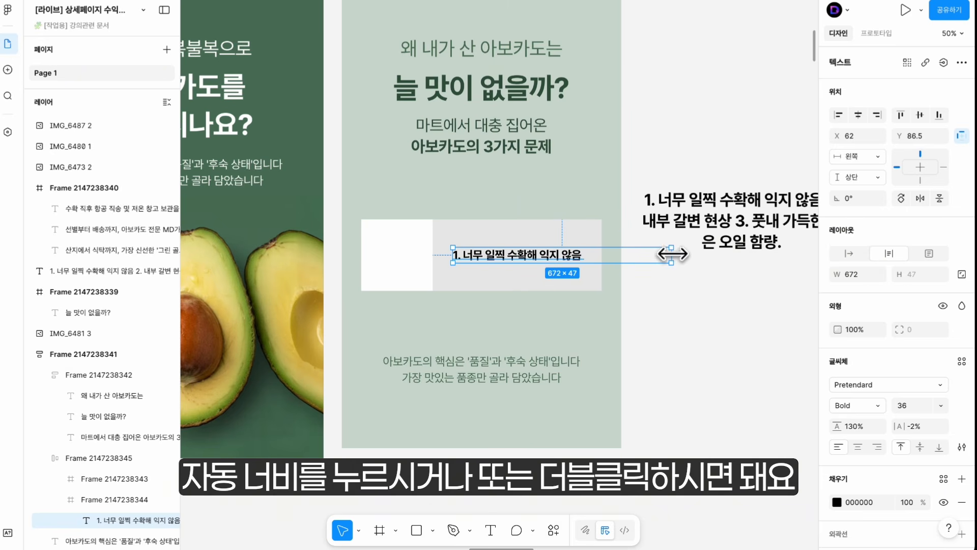
double_click(672, 254)
Remove the leading "1." so the grey box's text reads "너무 일찍 수확해 익지 않음"
double_click(466, 267)
left_click_drag(463, 257, 407, 249)
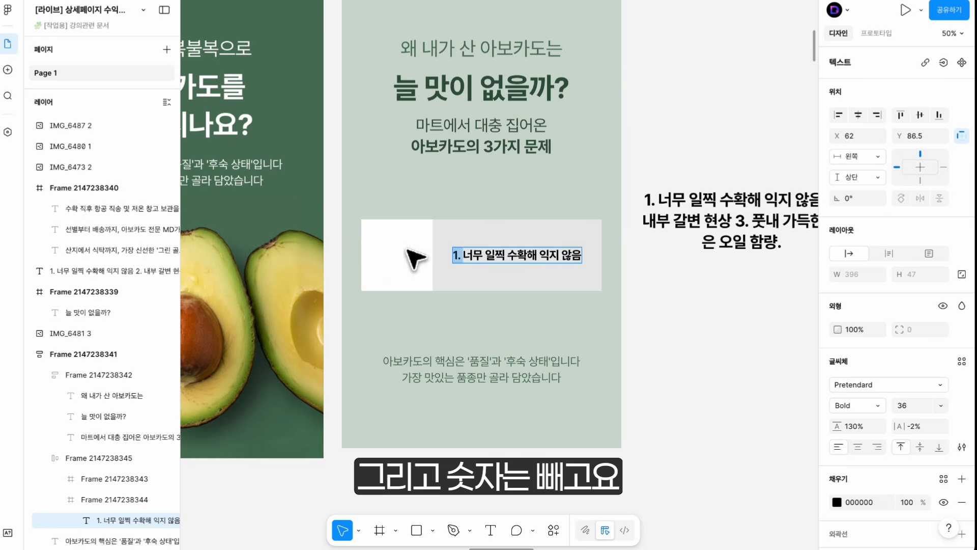
key("BackSpace")
key("Escape")
Duplicate the text, place the copy directly above the original and change its wording to "01"
key("ctrl+d")
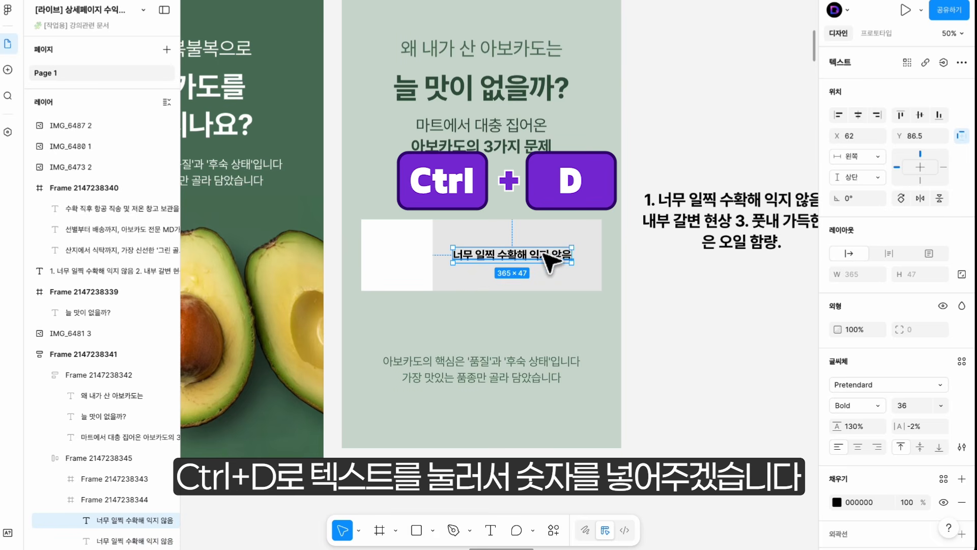
left_click_drag(544, 253, 541, 239)
double_click(541, 241)
type("01")
key("Escape")
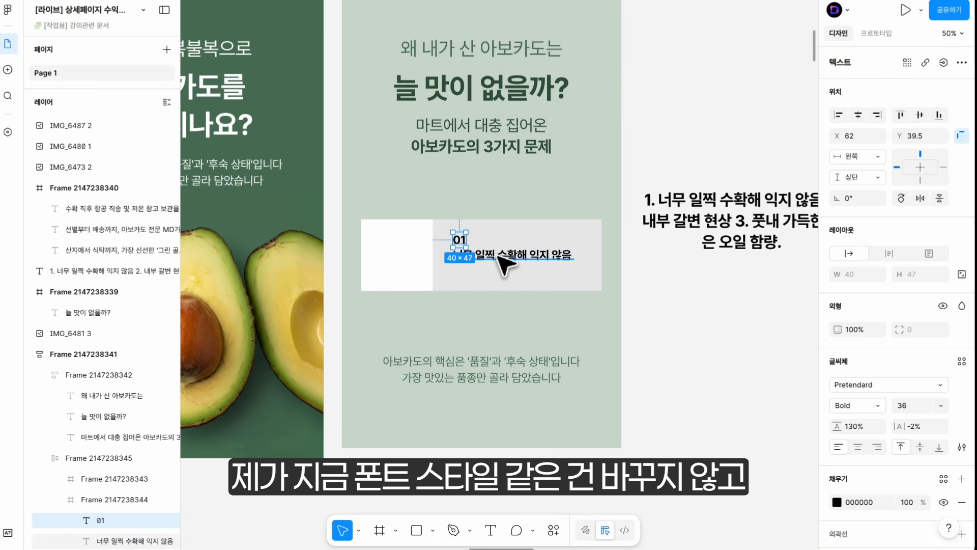
Try combining "01" and the text below it in their own vertical auto layout
left_click(498, 258)
left_click(460, 238, "shift")
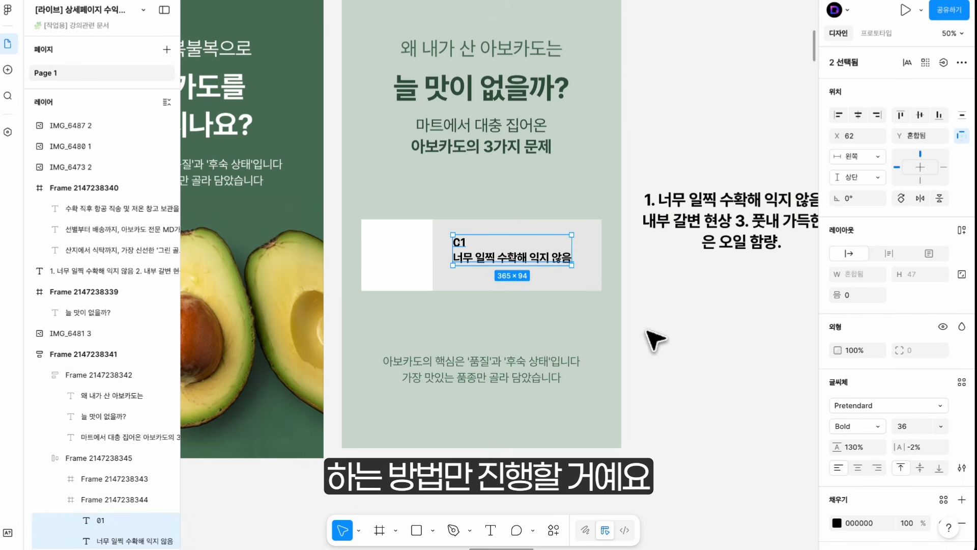
left_click(963, 232)
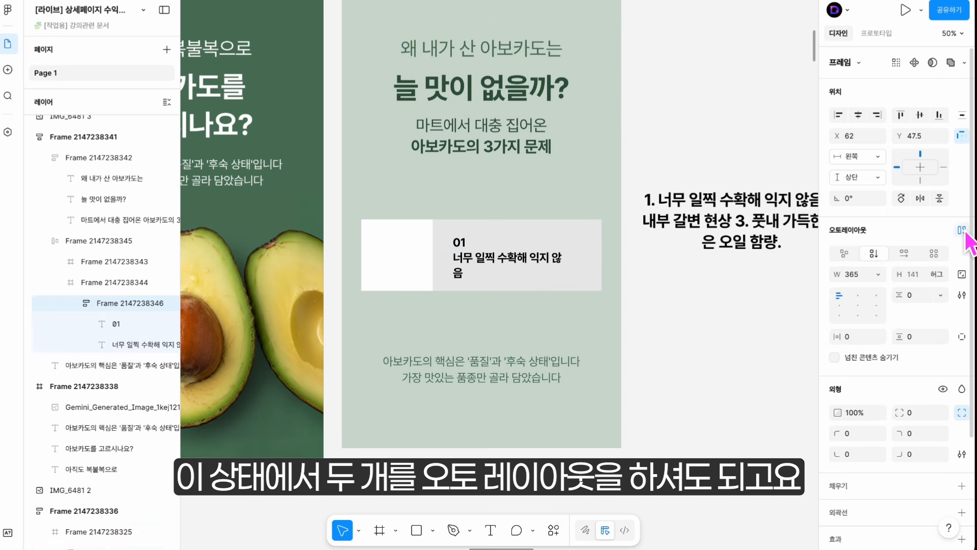
Apply vertical auto layout to the whole grey box and set its width and height to fill the container
left_click(601, 261)
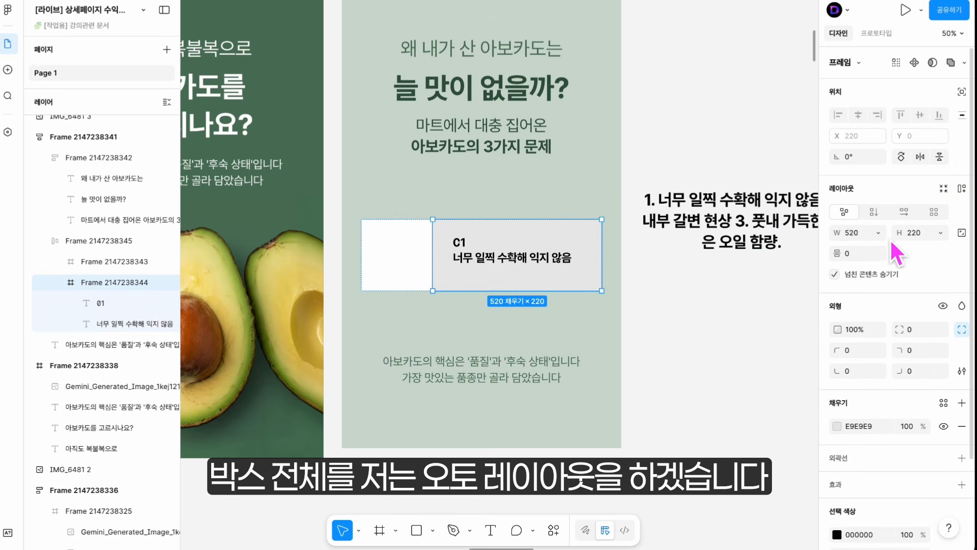
left_click(962, 188)
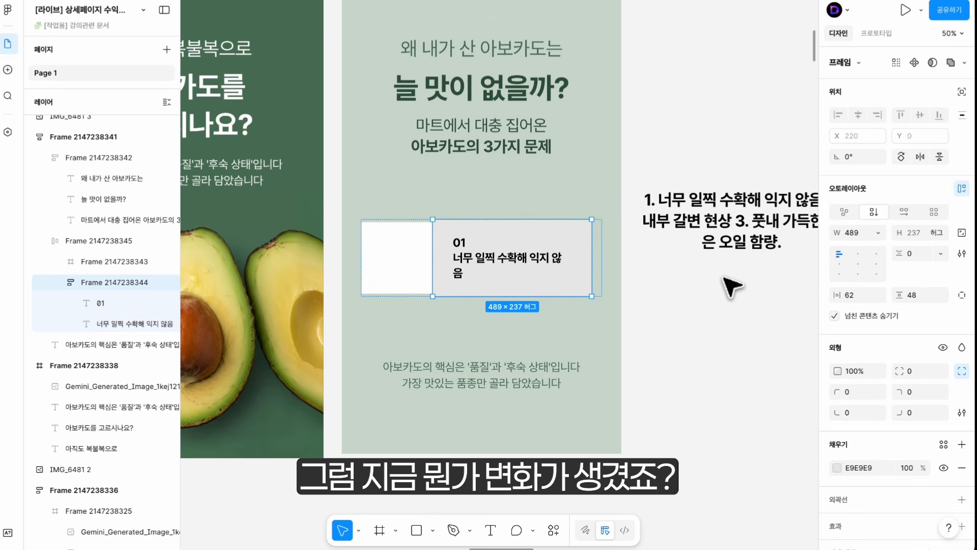
left_click(879, 232)
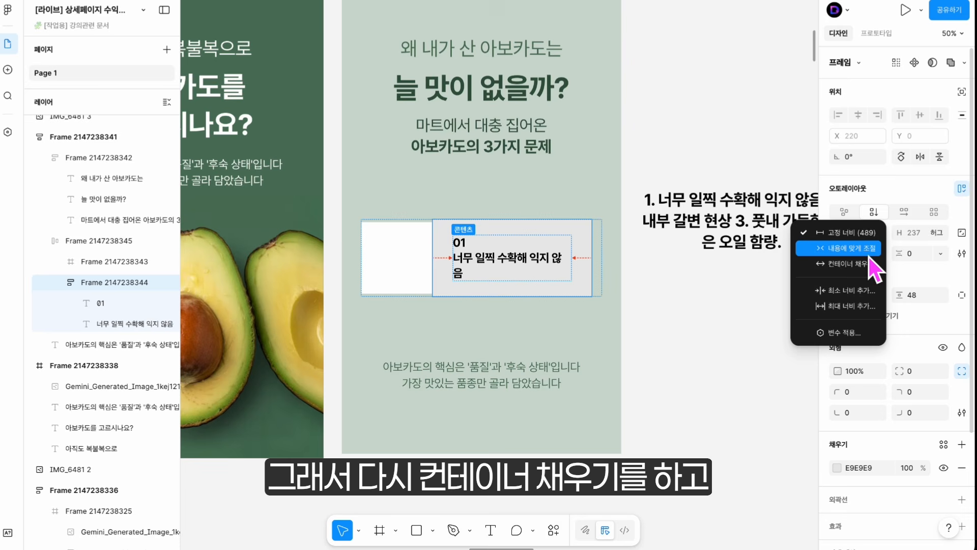
left_click(857, 265)
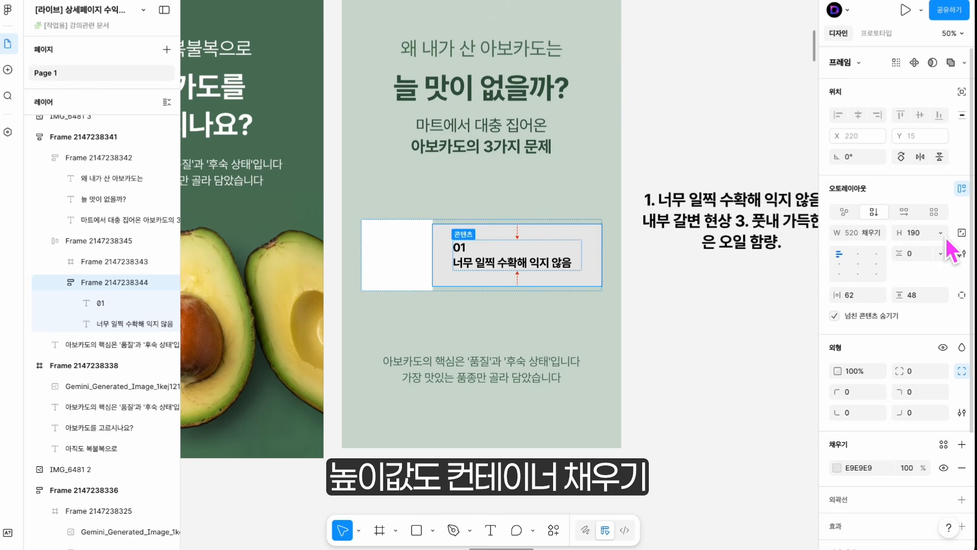
left_click(937, 232)
left_click(920, 251)
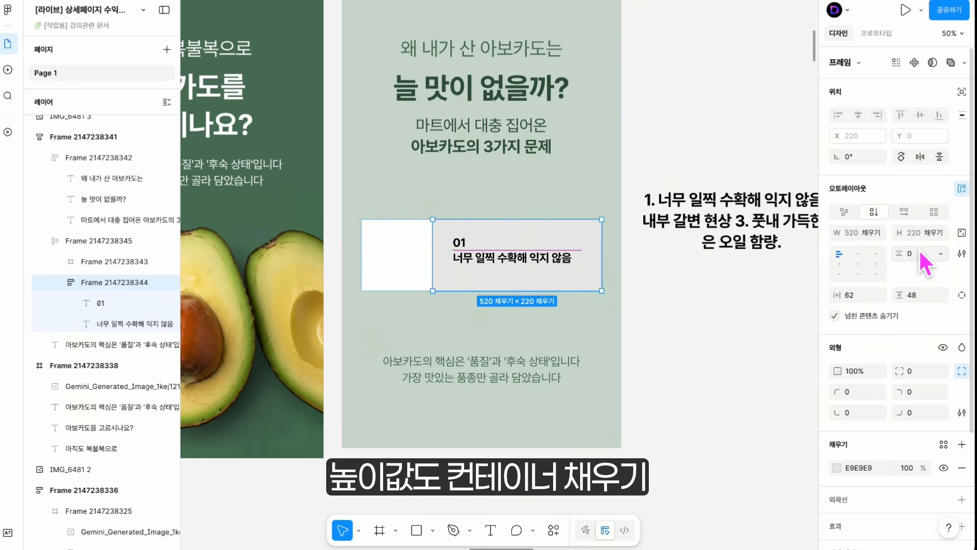
Set the gap between "01" and the text below it to 16 in the grey box
left_click(741, 363)
double_click(565, 273)
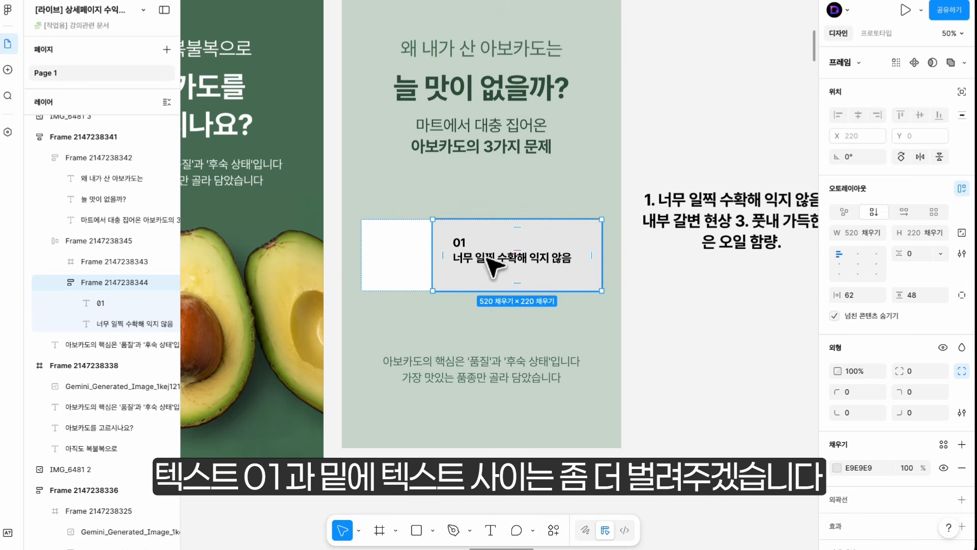
type("16")
key("Return")
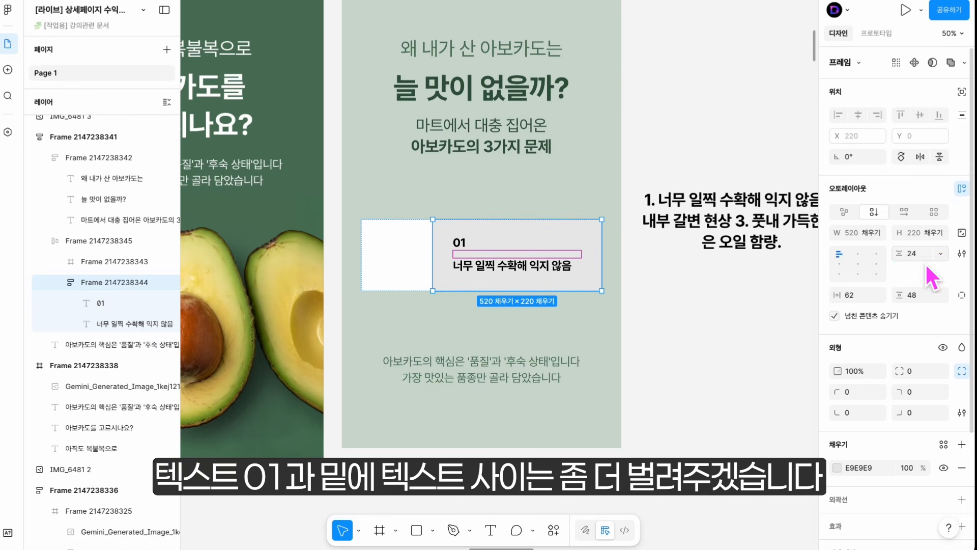
Replace the white square's solid fill with an empty image fill as a picture placeholder
left_click(400, 268)
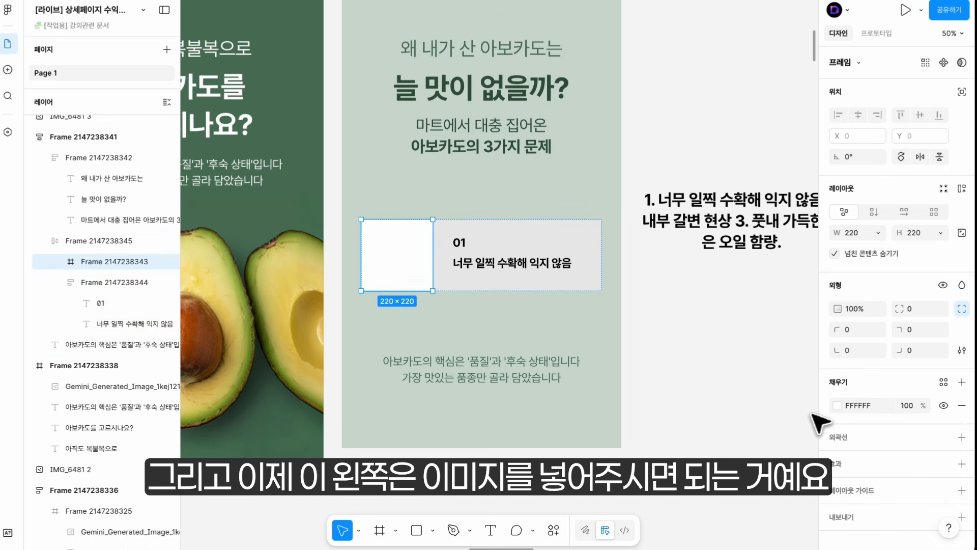
left_click(838, 406)
left_click(730, 233)
left_click(710, 152)
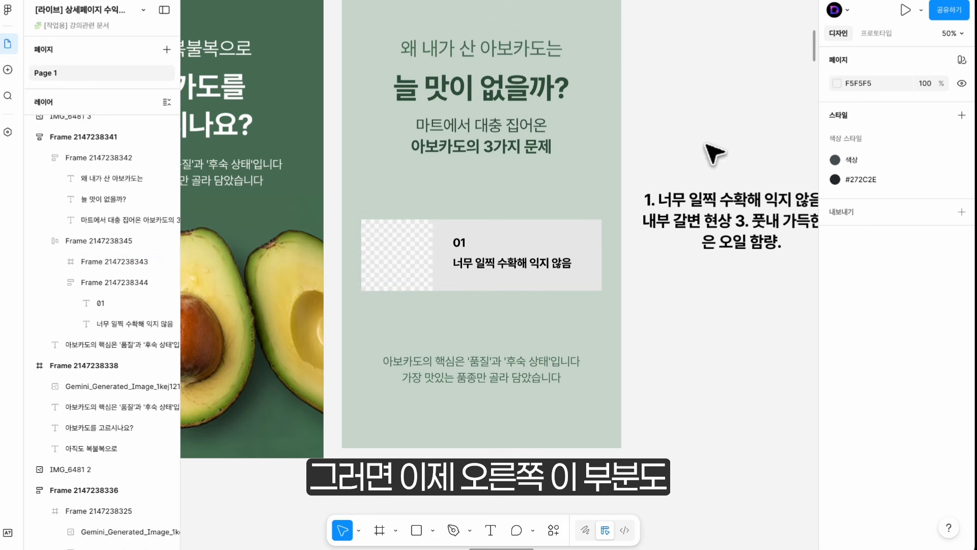
Change the grey text box's fill to white and select the row containing the image placeholder and text
left_click(487, 265)
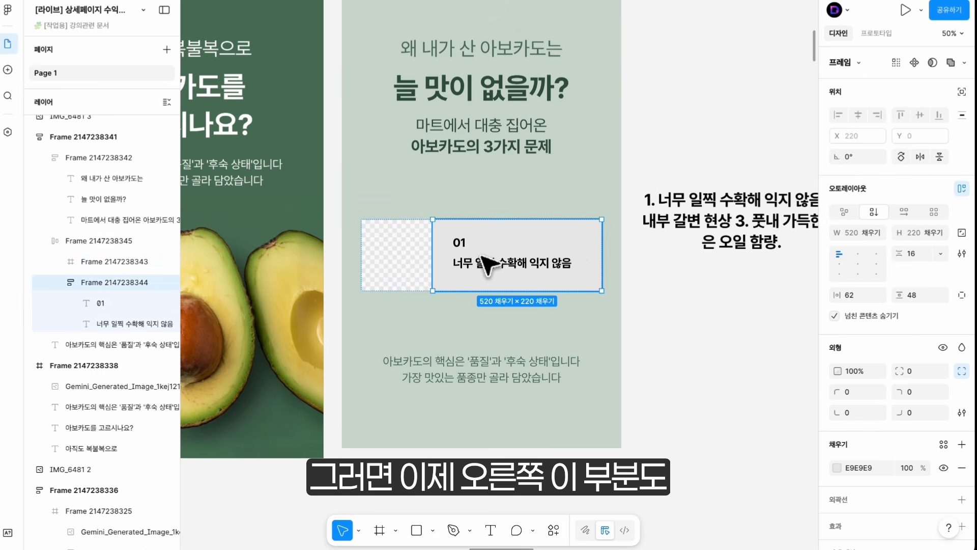
left_click(838, 468)
left_click_drag(768, 360, 666, 254)
left_click(741, 138)
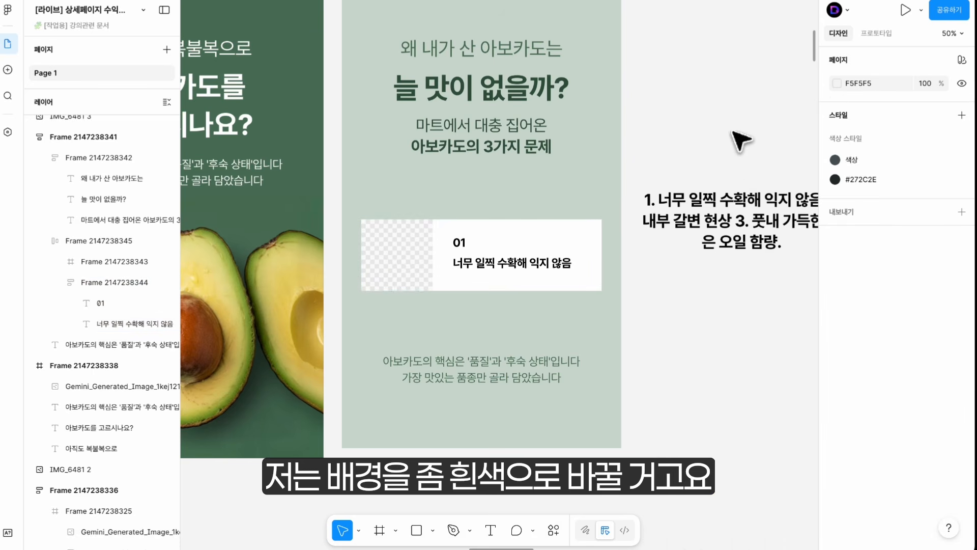
left_click(511, 263)
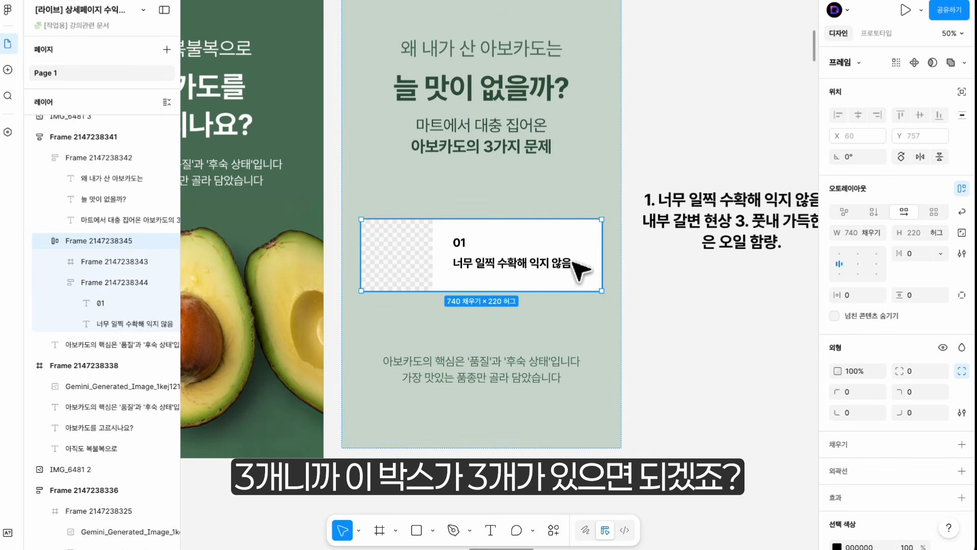
Duplicate the image-and-text box and stack both copies in a vertical auto layout with a gap of 16
key("ctrl+d")
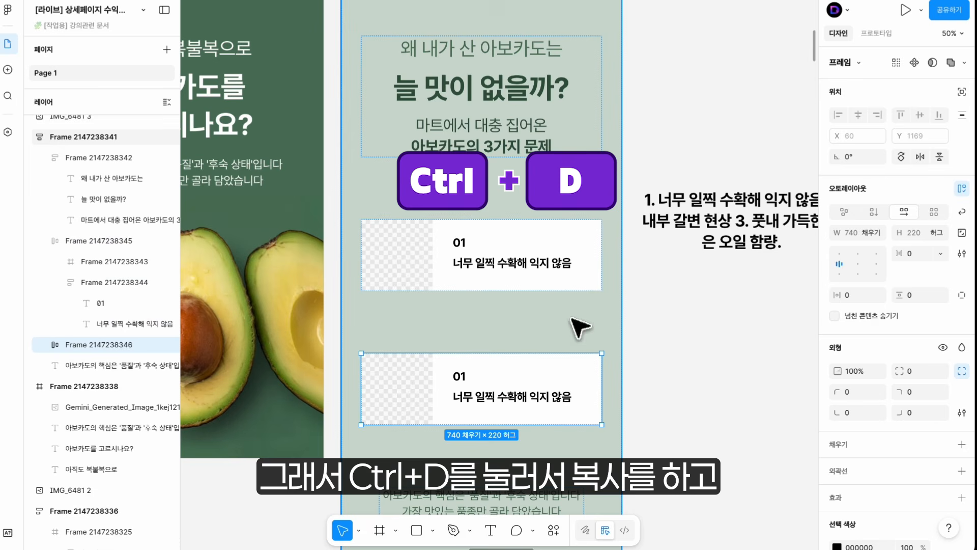
left_click(571, 263, "shift")
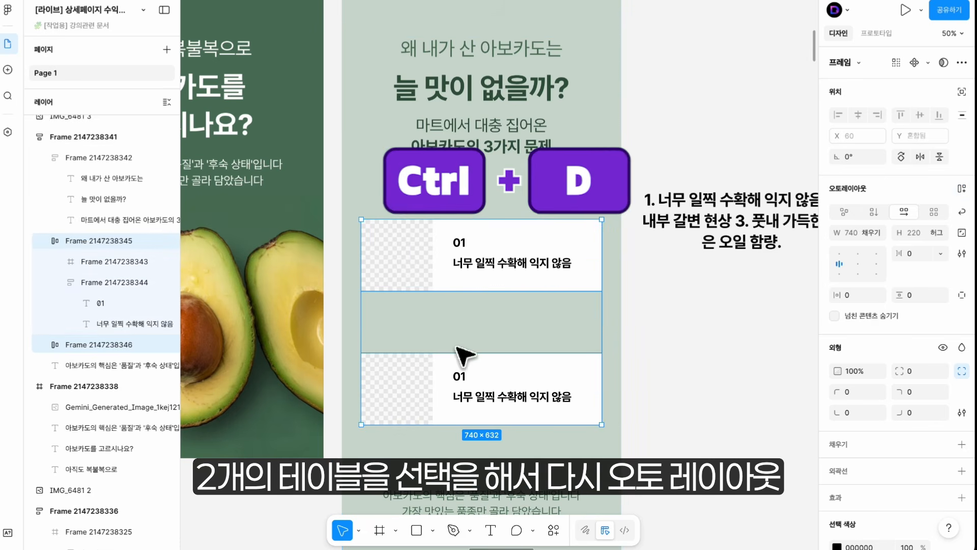
left_click(961, 189)
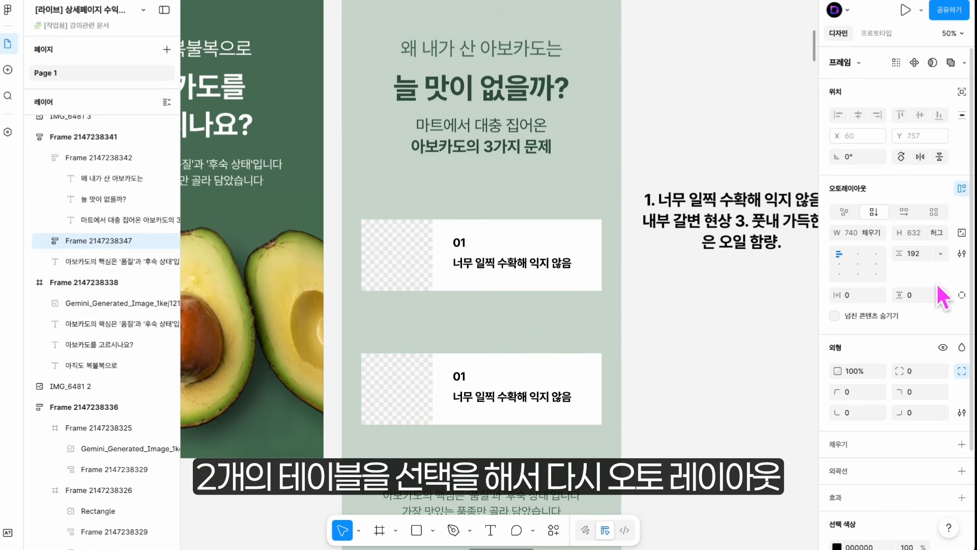
left_click(924, 253)
type("16")
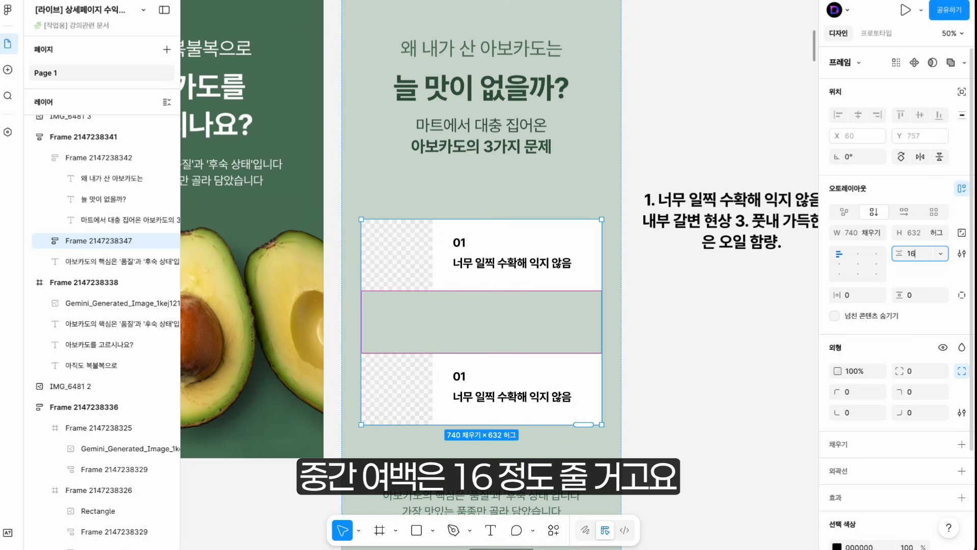
key("Return")
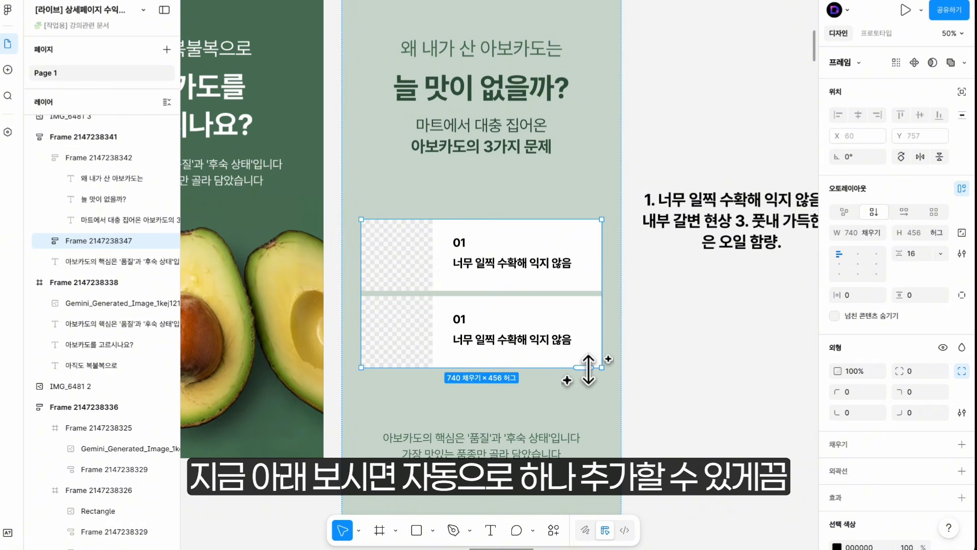
Extend the stacked boxes by one more repeat to make three image-and-text boxes
left_click_drag(588, 369, 585, 415)
scroll(676, 332, "down", 3)
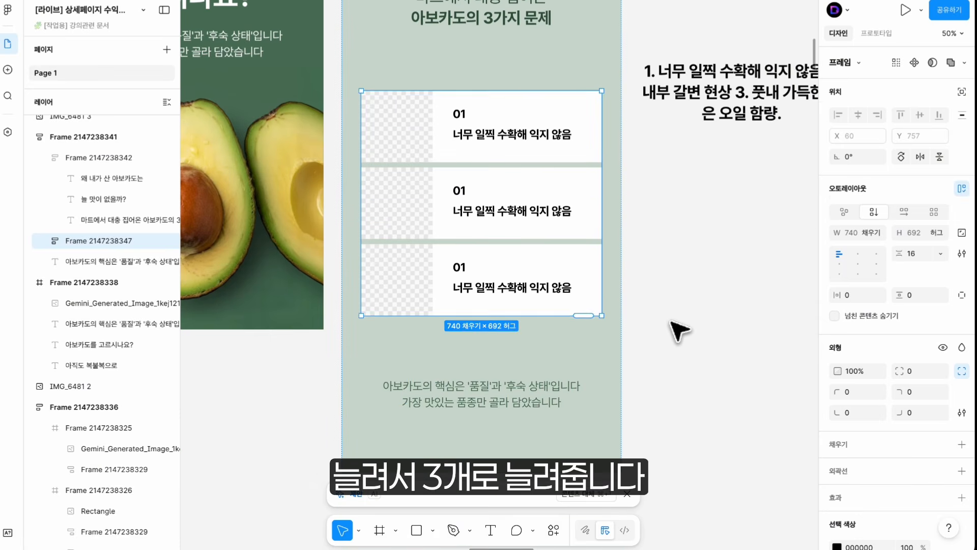
left_click(689, 338)
scroll(695, 339, "up", 1)
key("minus")
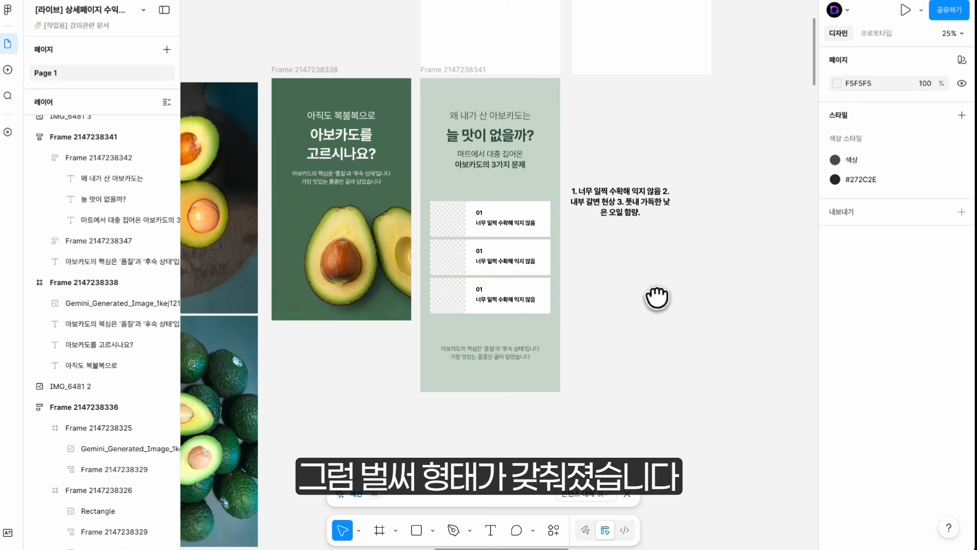
Delete the loose reference text listing the three problems beside the light green section
scroll(563, 415, "up", 1)
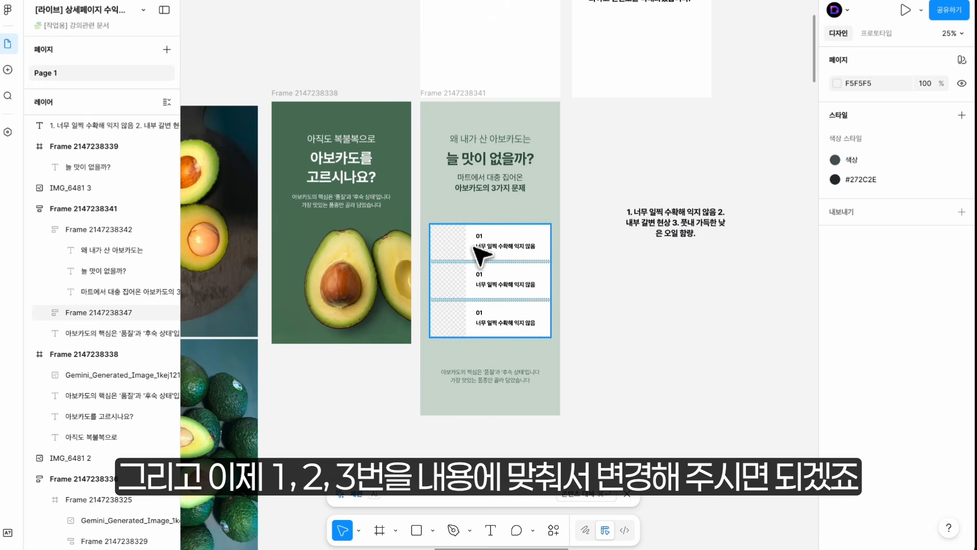
left_click_drag(656, 219, 614, 217)
left_click(665, 260)
left_click(658, 229)
key("Delete")
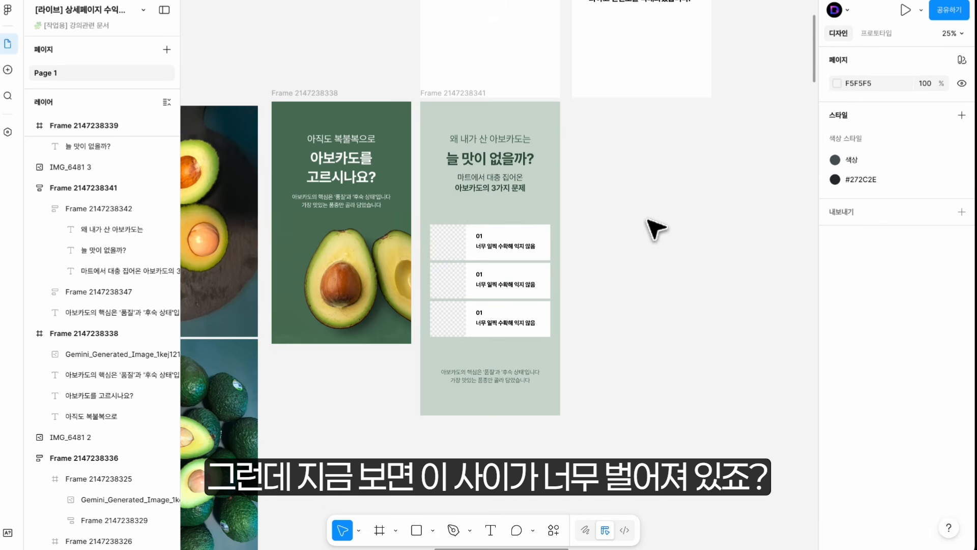
Set the vertical gap between the items of the light green section to 100
left_click(522, 214)
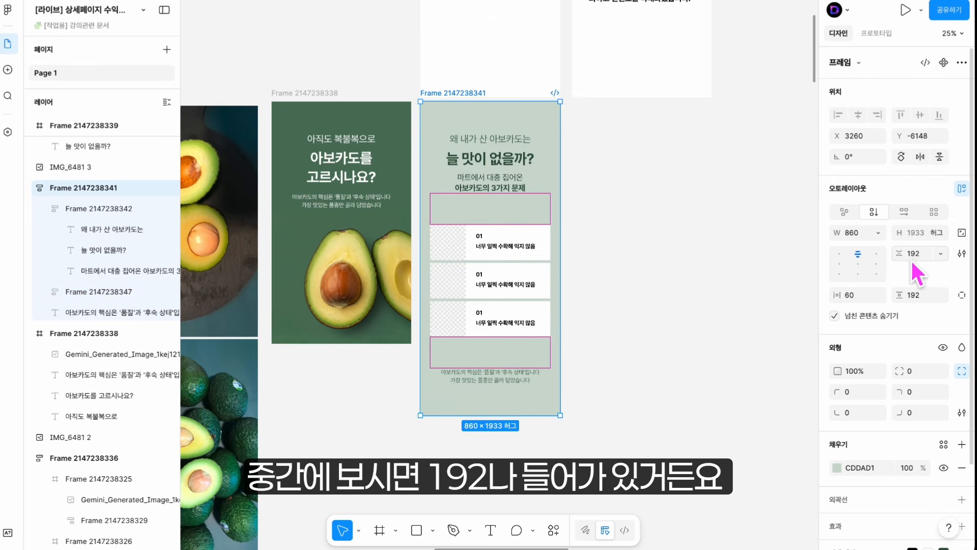
left_click(924, 258)
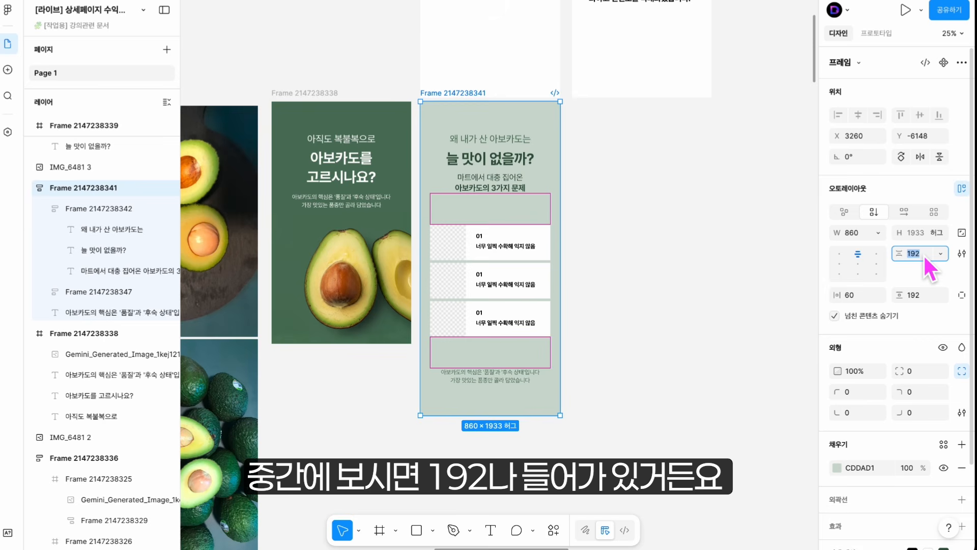
type("100")
key("Return")
left_click(626, 305)
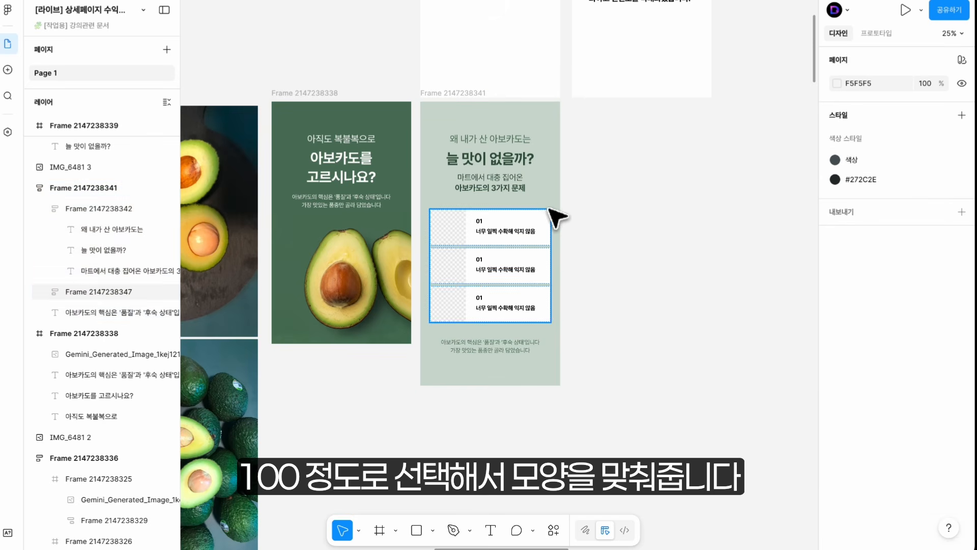
Duplicate the whole light green section as the base for the third section
scroll(509, 101, "up", 3)
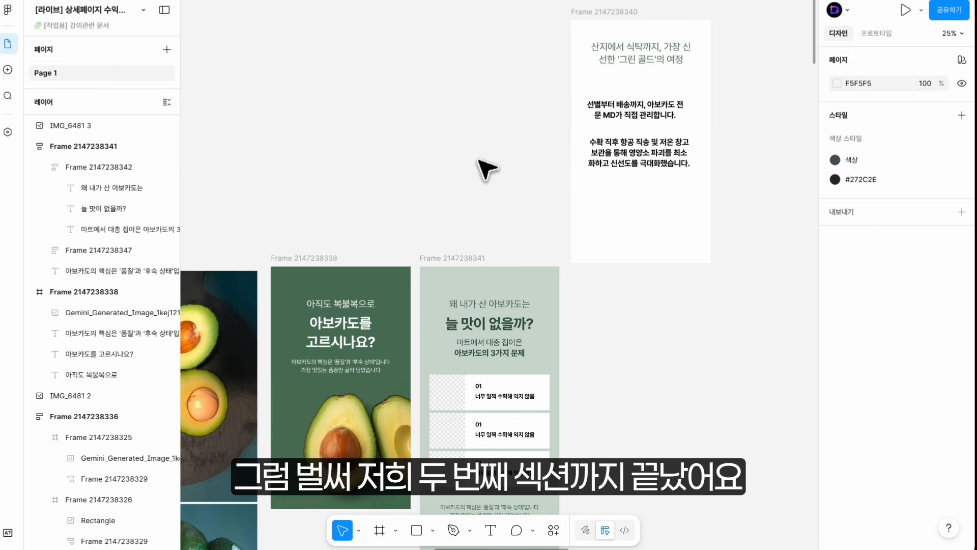
left_click_drag(486, 168, 482, 71)
left_click(442, 151)
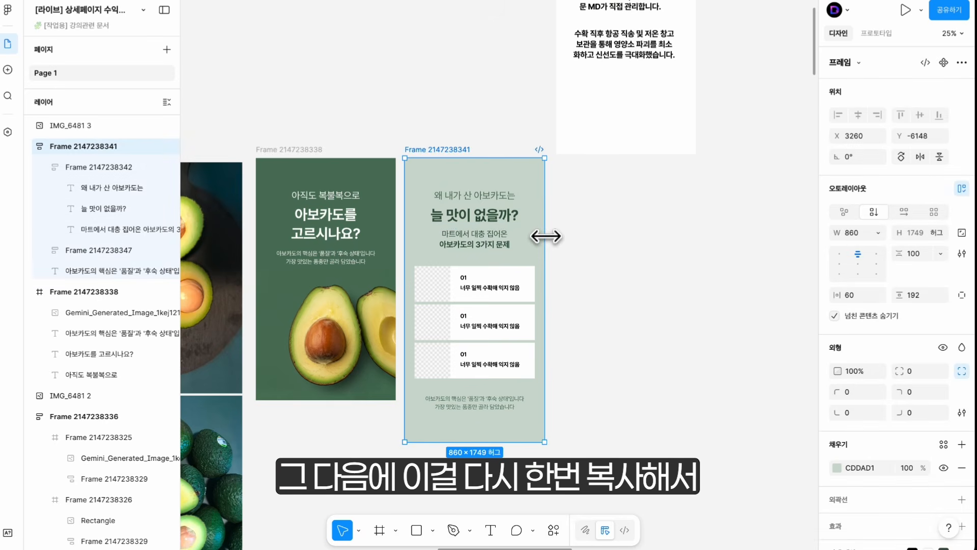
key("ctrl+d")
scroll(630, 220, "right", 2)
scroll(630, 219, "up", 1)
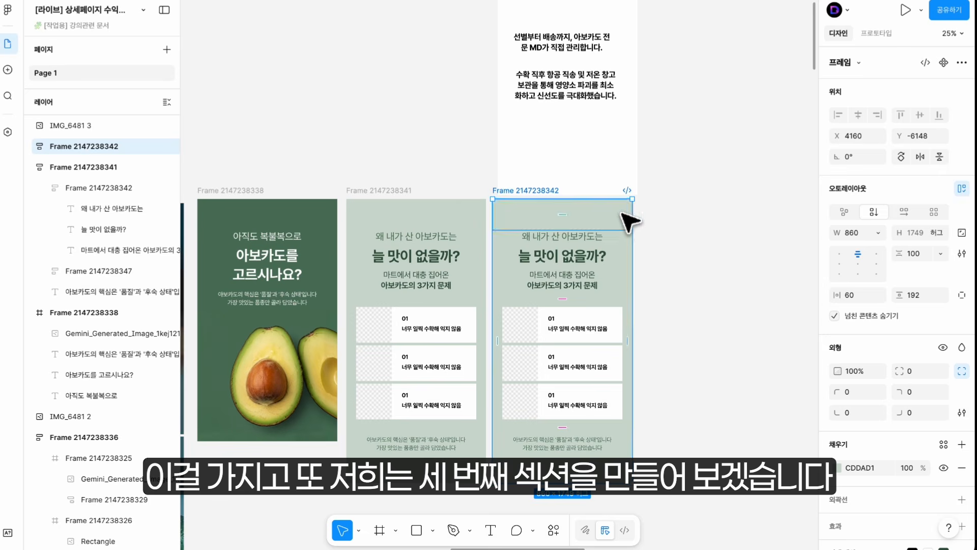
Move the white frame holding the third section's draft copy next to the duplicated light green section
left_click(642, 120)
scroll(657, 117, "up", 2)
scroll(657, 117, "right", 1)
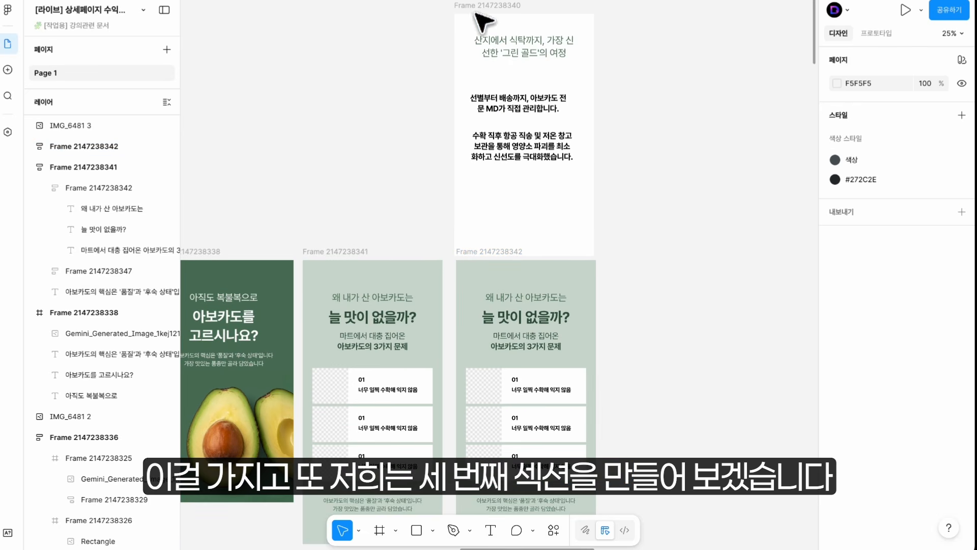
left_click_drag(474, 7, 628, 241)
scroll(628, 239, "down", 3)
scroll(642, 127, "up", 3)
Replace the top line of the duplicated section with "산지에서 식탁까지" copied from the white frame
left_click(691, 74)
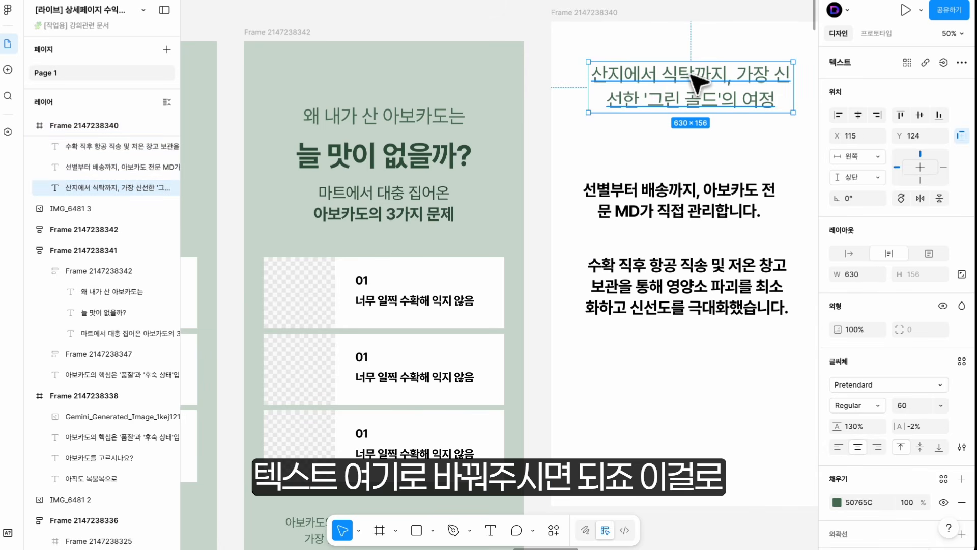
double_click(690, 75)
left_click_drag(728, 76, 533, 76)
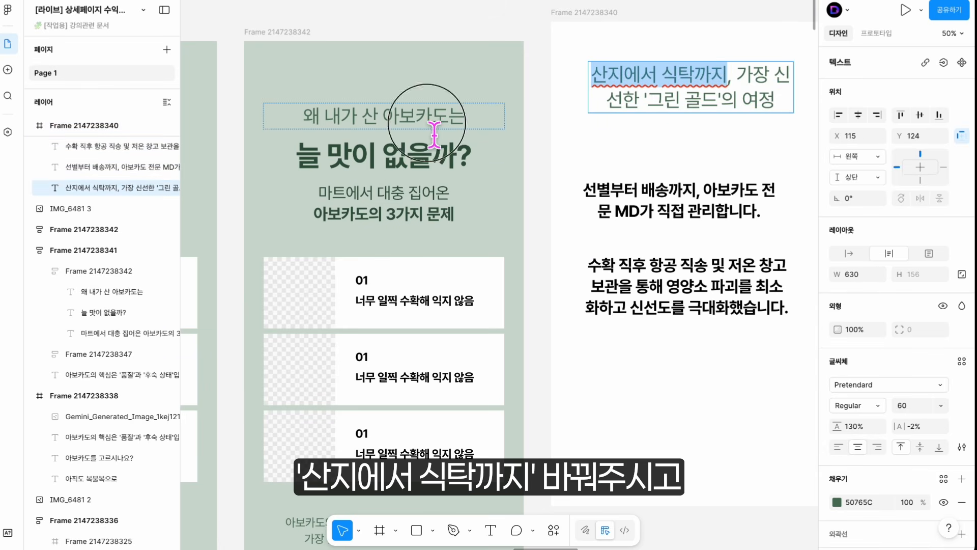
key("ctrl+c")
double_click(435, 122)
key("ctrl+v")
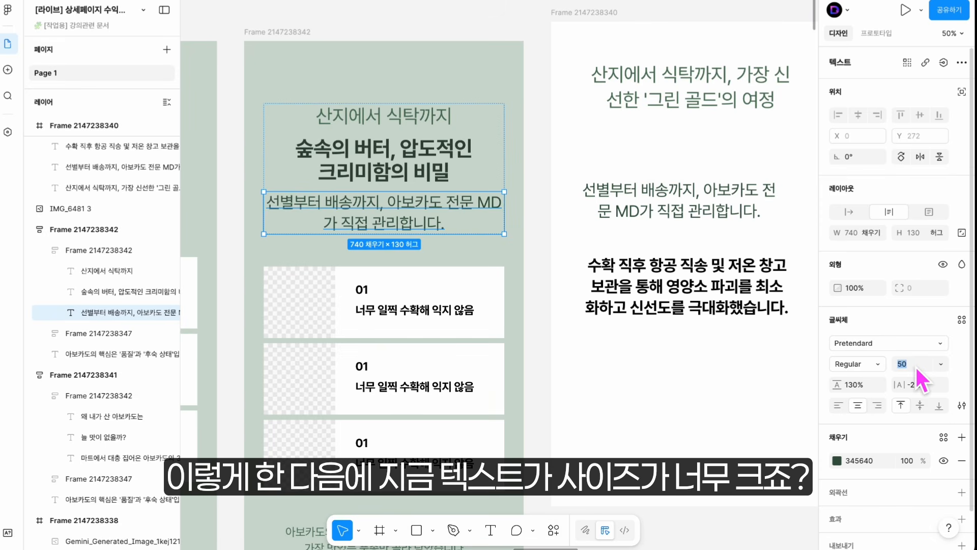
Break the subheading into two lines after "선별부터 배송까지", removing the comma and the final period
double_click(402, 204)
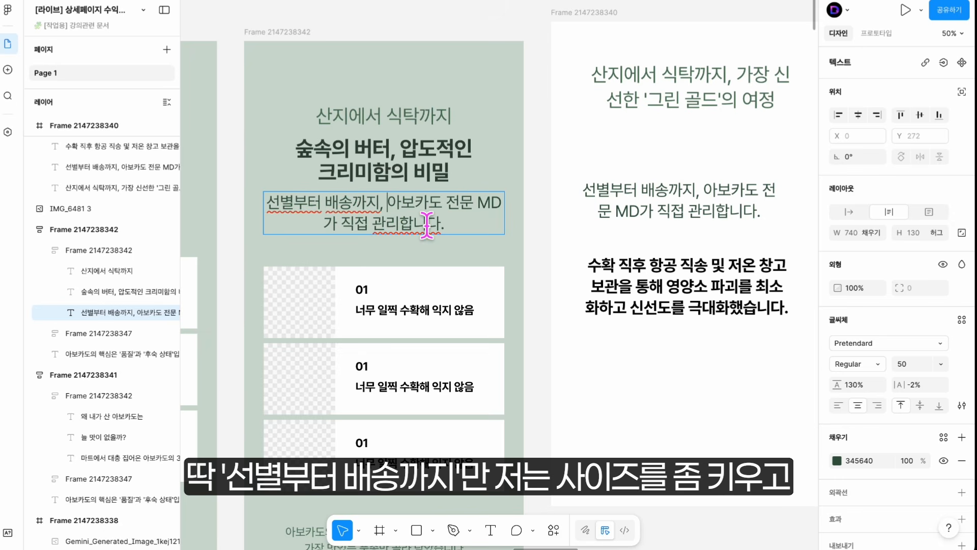
key("BackSpace")
key("BackSpace")
key("Return")
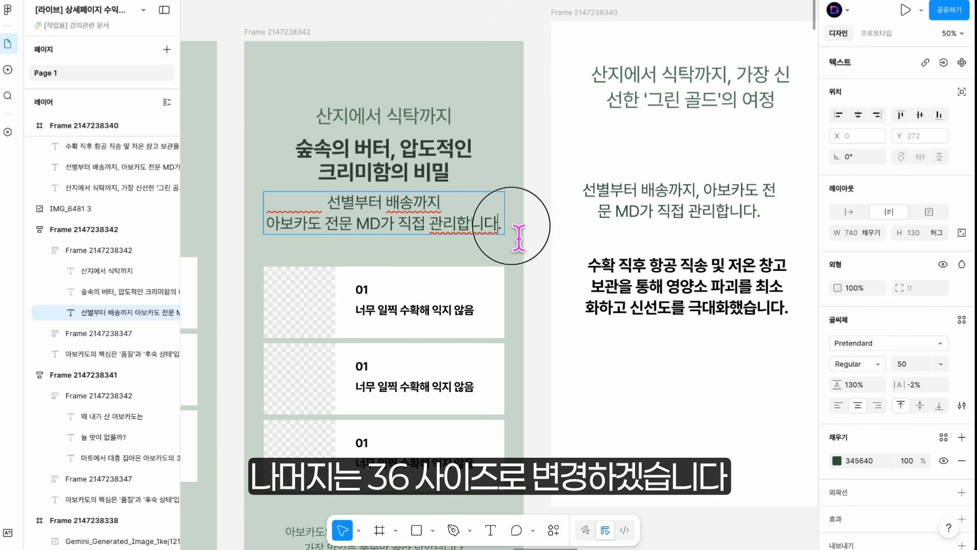
key("Delete")
Set the line "아보카도 전문 MD가 직접 관리합니다" to font size 36 and the whole subheading to 150% line height
key("shift+Home")
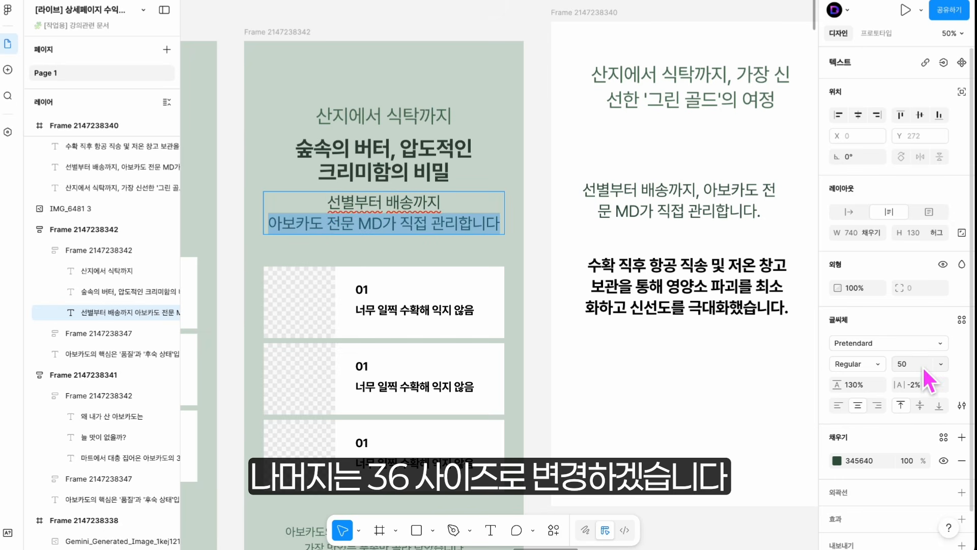
left_click(920, 364)
type("36")
key("Return")
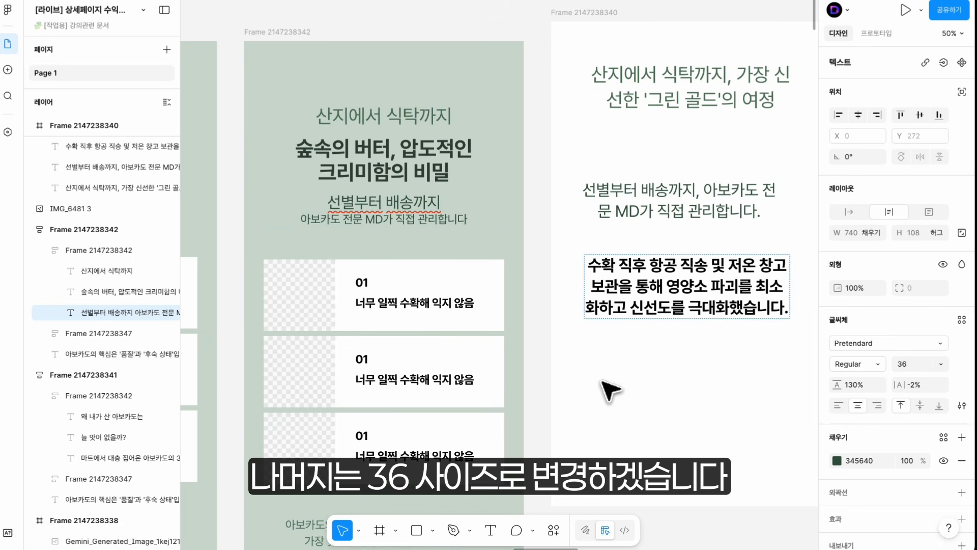
key("Escape")
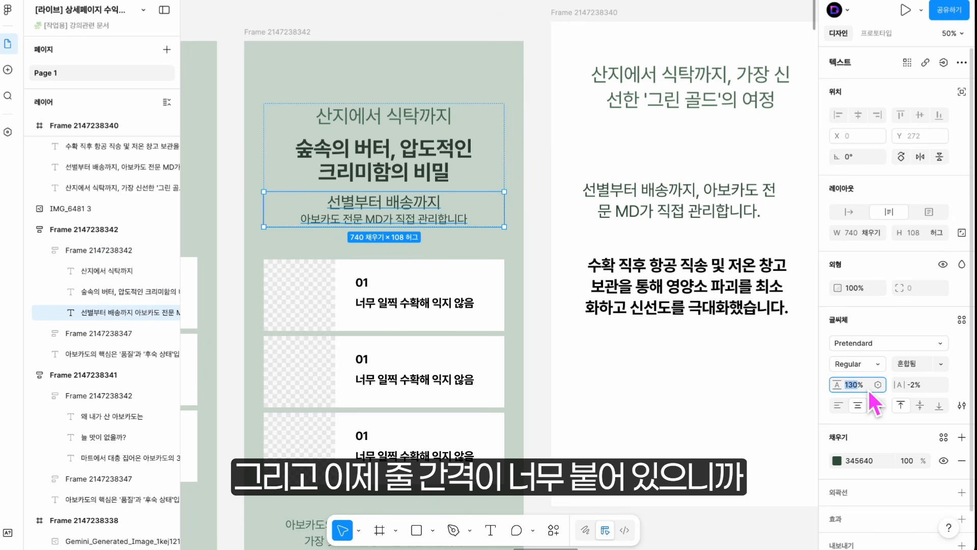
type("50")
key("Return")
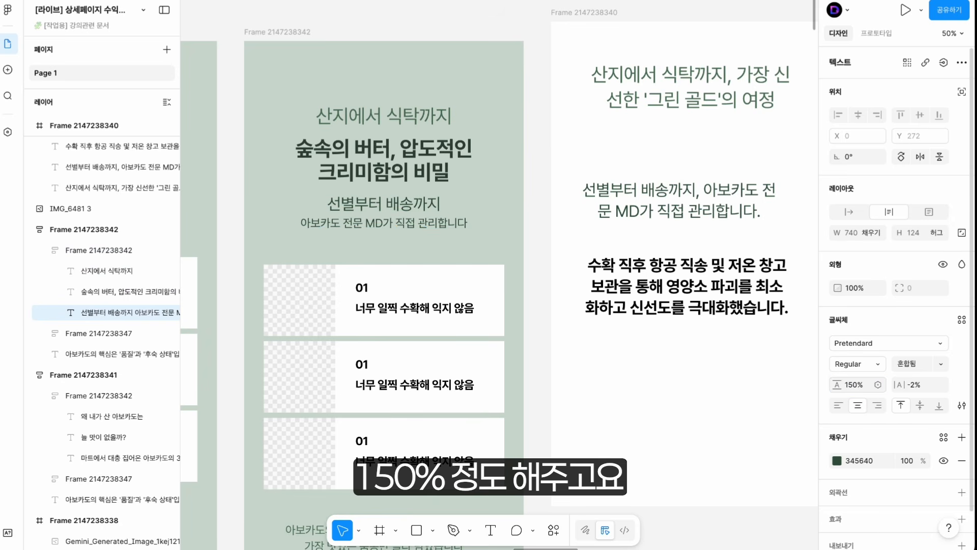
Make the subheading's first line "선별부터 배송까지" bold
double_click(369, 209)
left_click_drag(324, 203, 536, 203)
key("ctrl+b")
key("Escape")
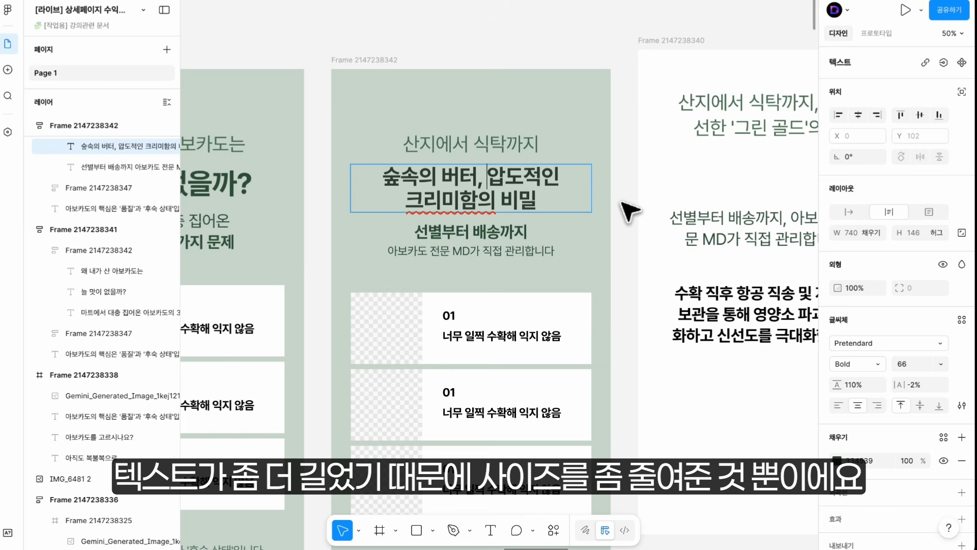
Shorten the main heading to "숲속의 버터 크리미함의 비밀" and set its font size to 90
key("Escape")
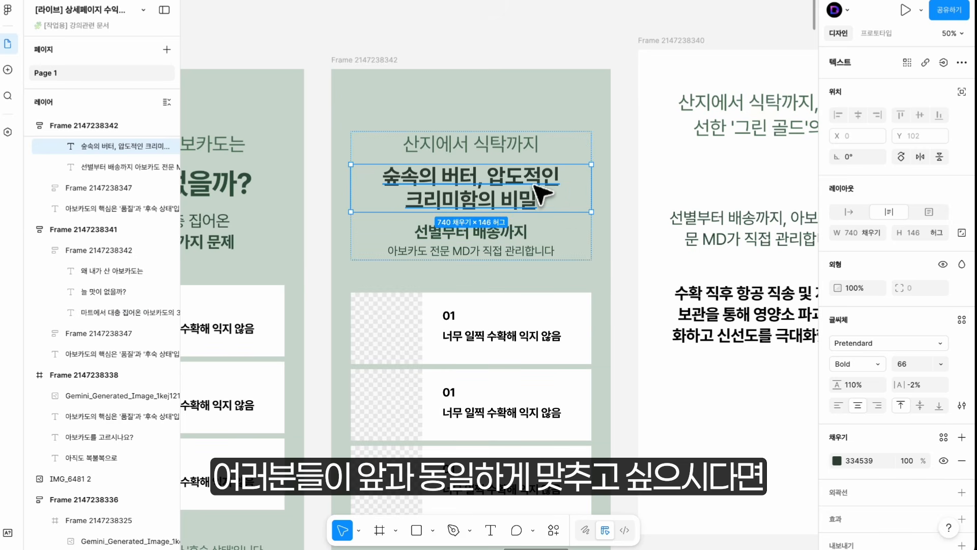
double_click(492, 179)
left_click_drag(479, 177, 559, 178)
key("BackSpace")
key("Escape")
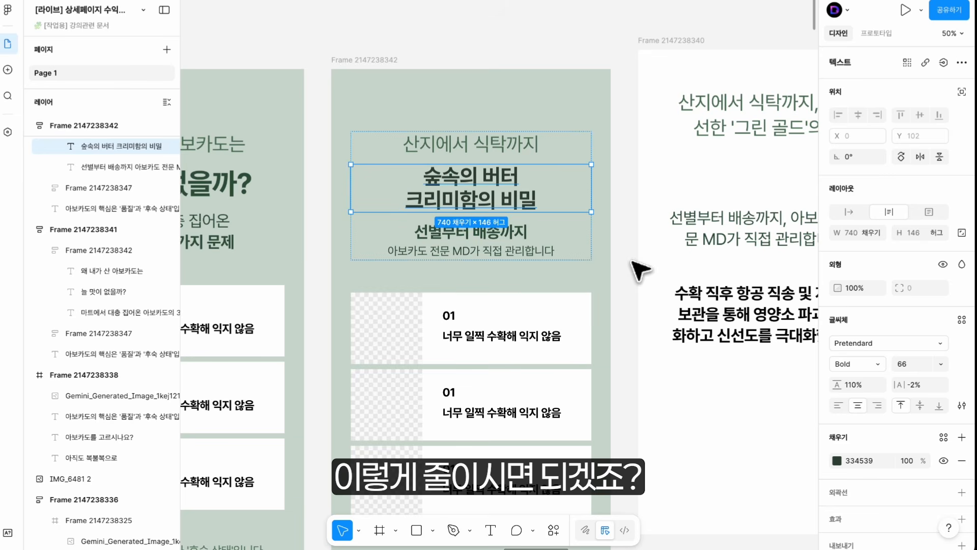
left_click(920, 364)
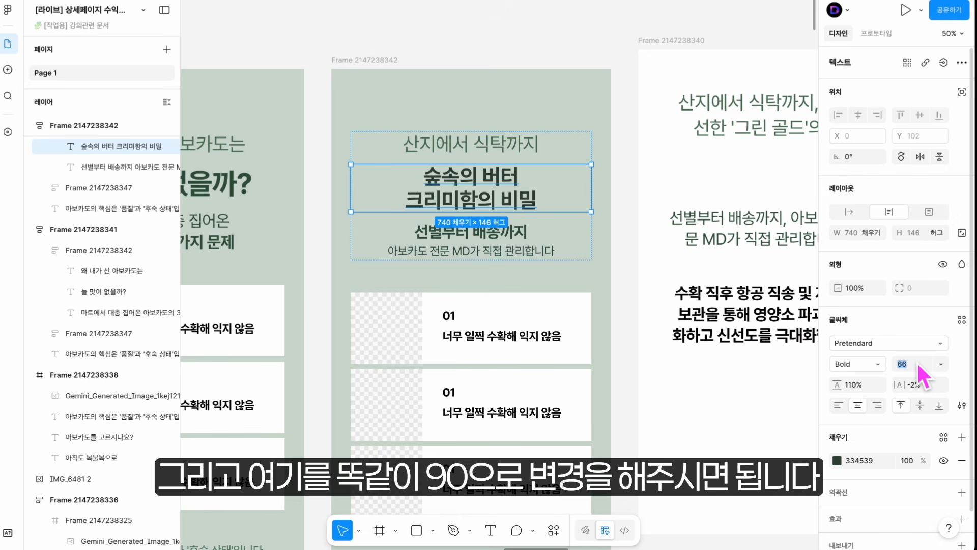
type("90")
key("Return")
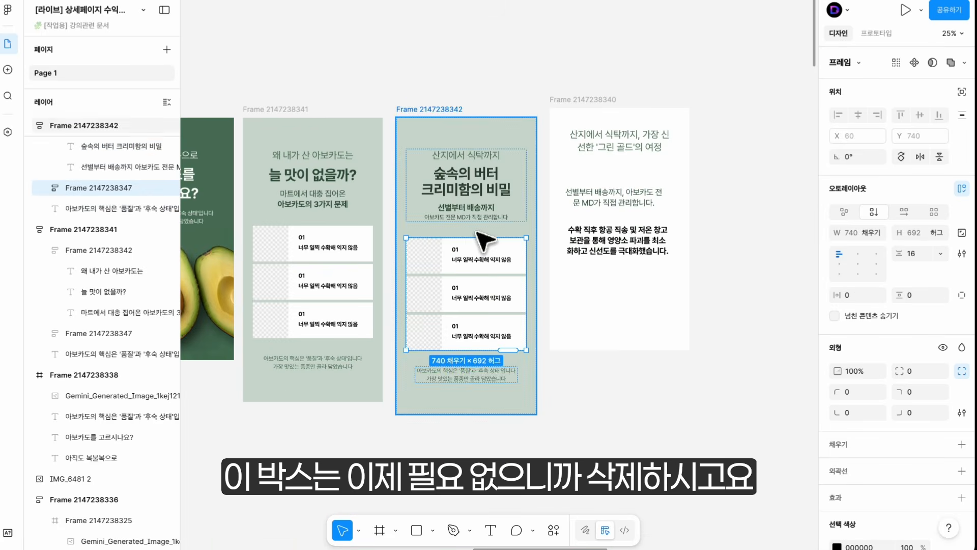
Delete the stack of three image-and-text boxes from the duplicated section
key("Delete")
left_click_drag(488, 284, 535, 281)
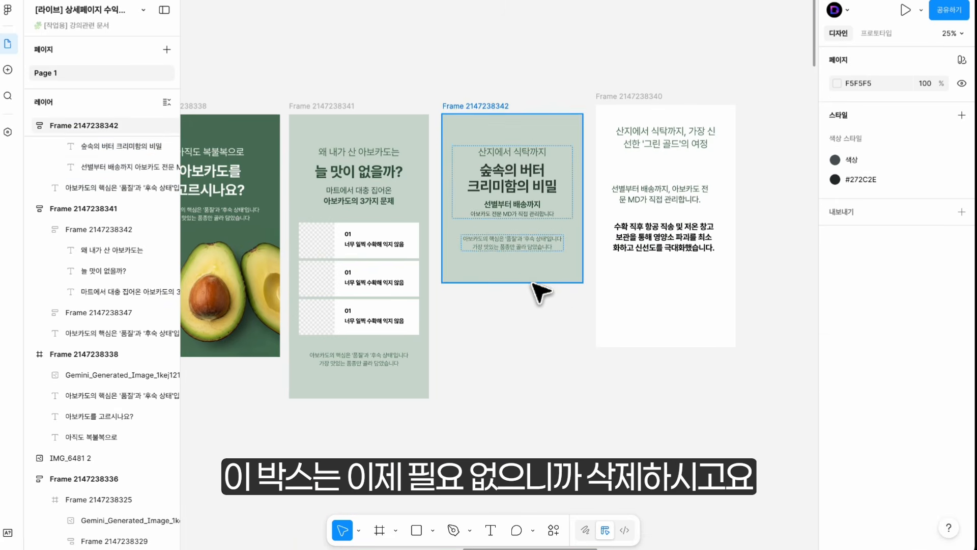
left_click(533, 283)
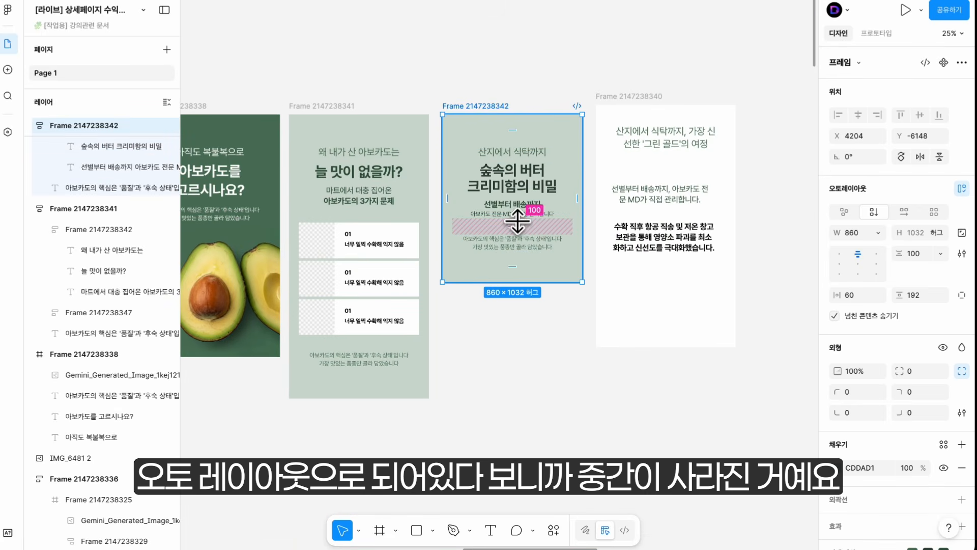
left_click(578, 334)
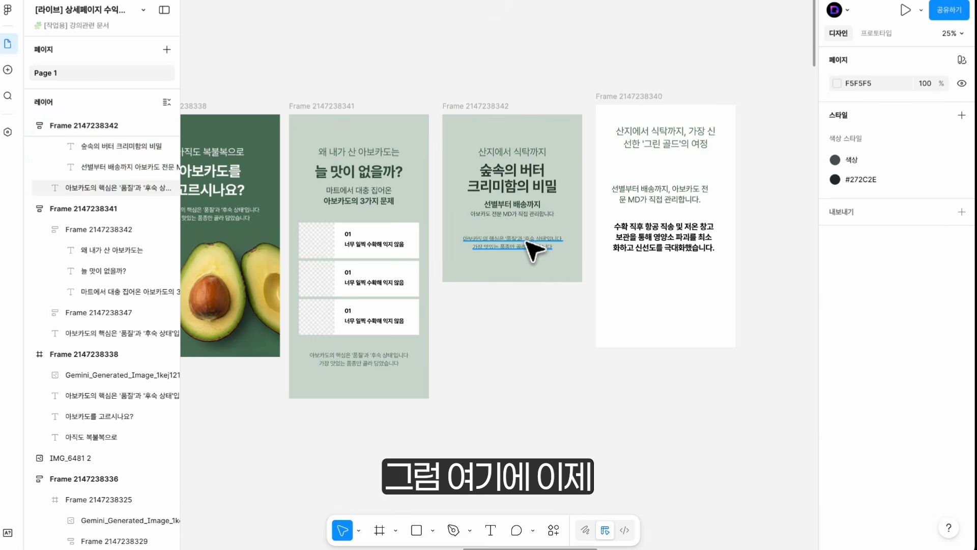
Draw a full-width frame of about 860 × 524 between the subheading and the bottom caption of the third section
left_click(555, 234)
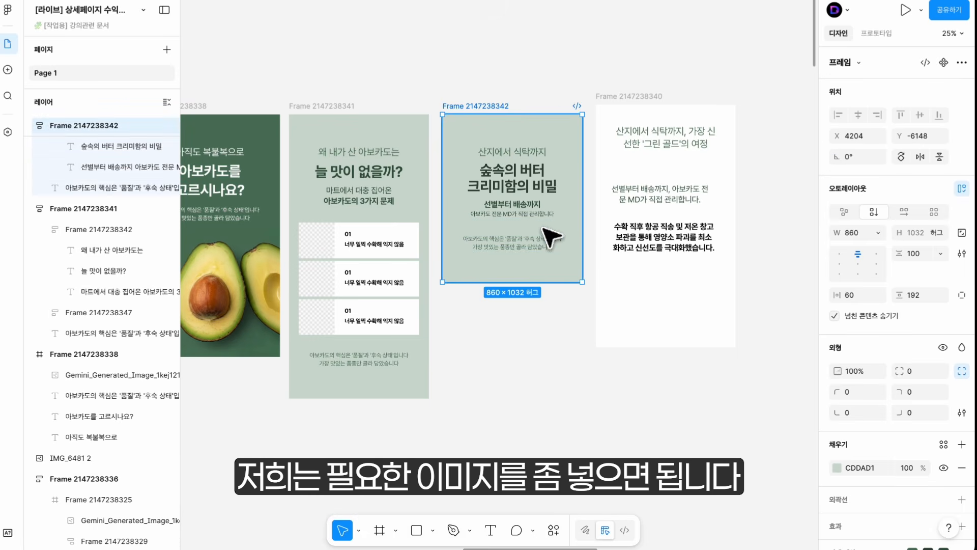
left_click(379, 530)
mouse_move(443, 235)
left_mouse_down()
mouse_move(567, 279)
mouse_move(582, 320)
left_mouse_up()
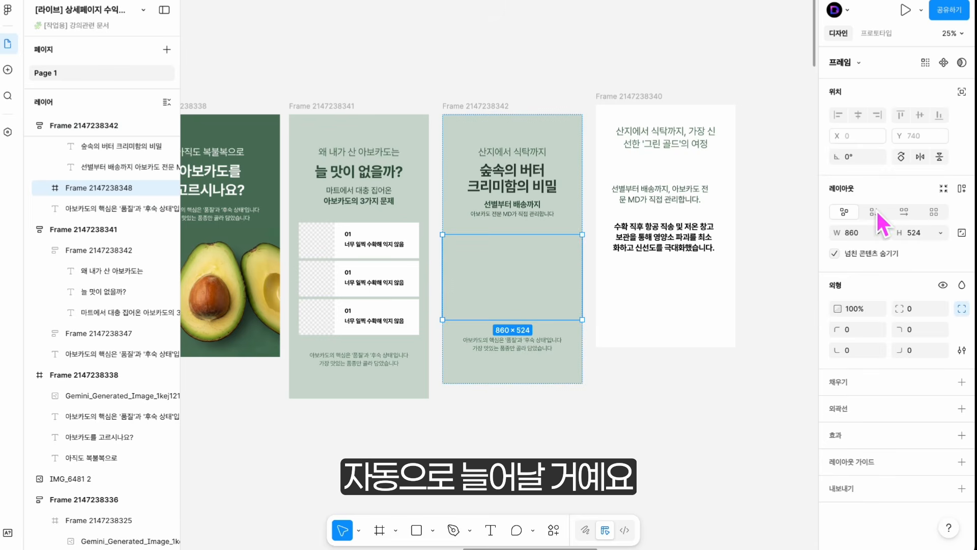
Fill the new frame with white (FFFFFF) and place a duplicate of it below the third section's bottom caption
left_click(845, 385)
left_click(806, 205)
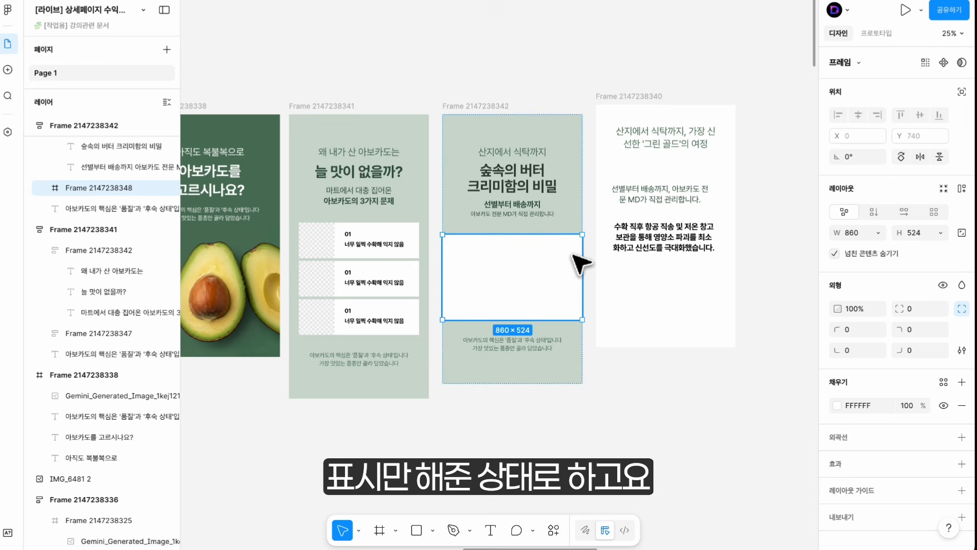
scroll(537, 292, "down", 2)
key("ctrl+d")
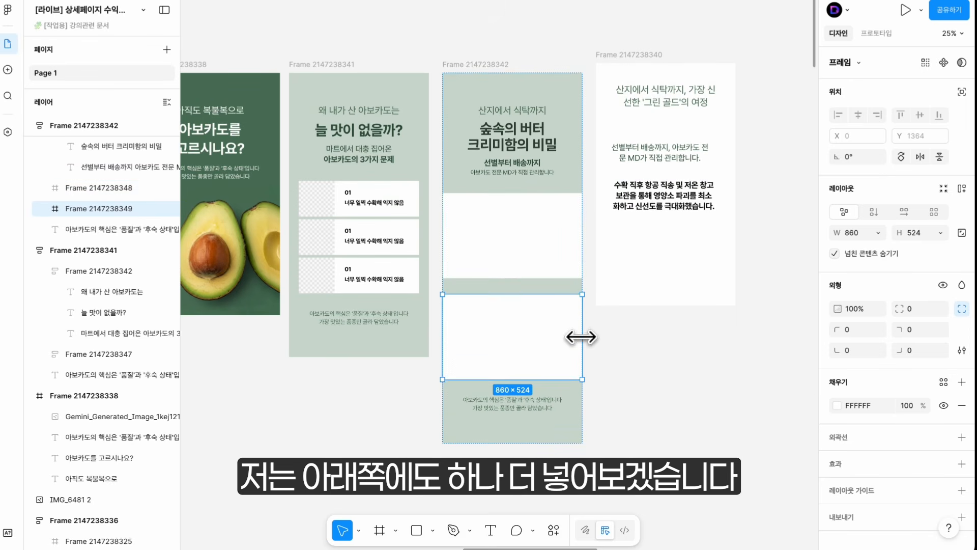
left_click_drag(550, 346, 551, 408)
Change the third section's background to white and give both of its blank frames an empty image fill as placeholders
left_click(682, 447)
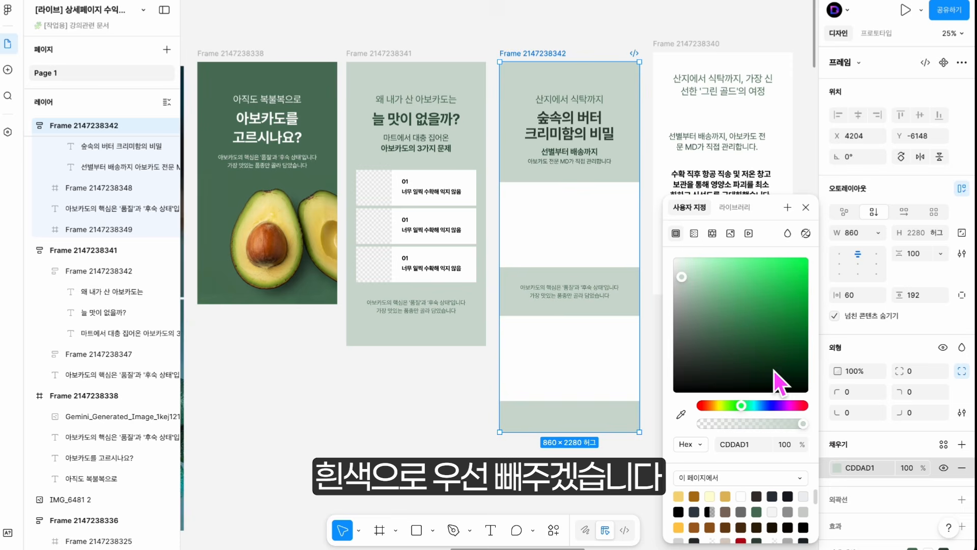
left_click_drag(687, 280, 673, 271)
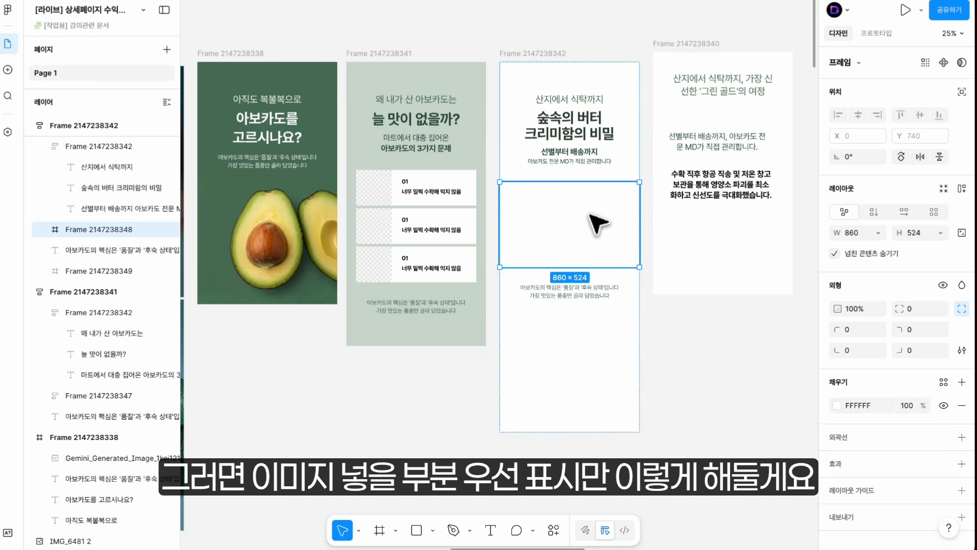
left_click(586, 357, "shift")
left_click(837, 405)
left_click(730, 233)
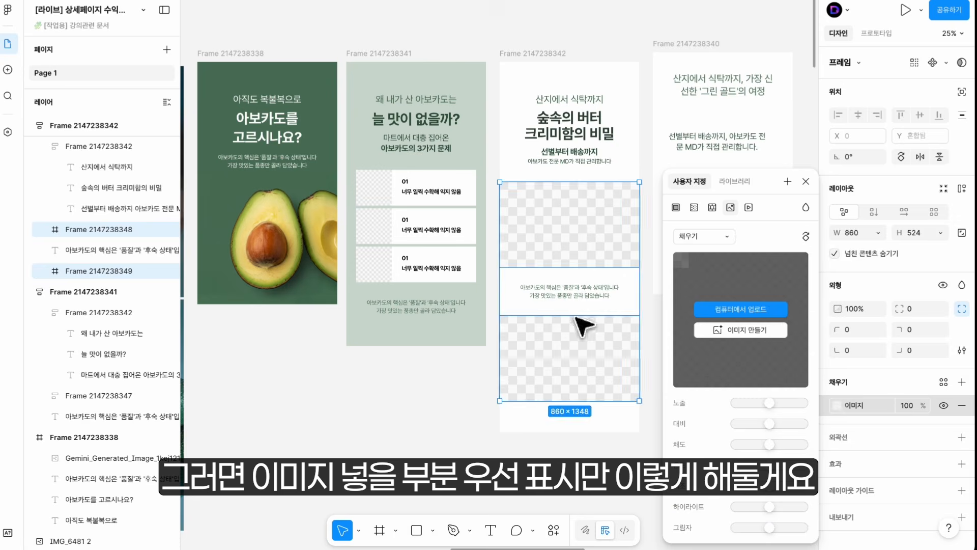
left_click(448, 436)
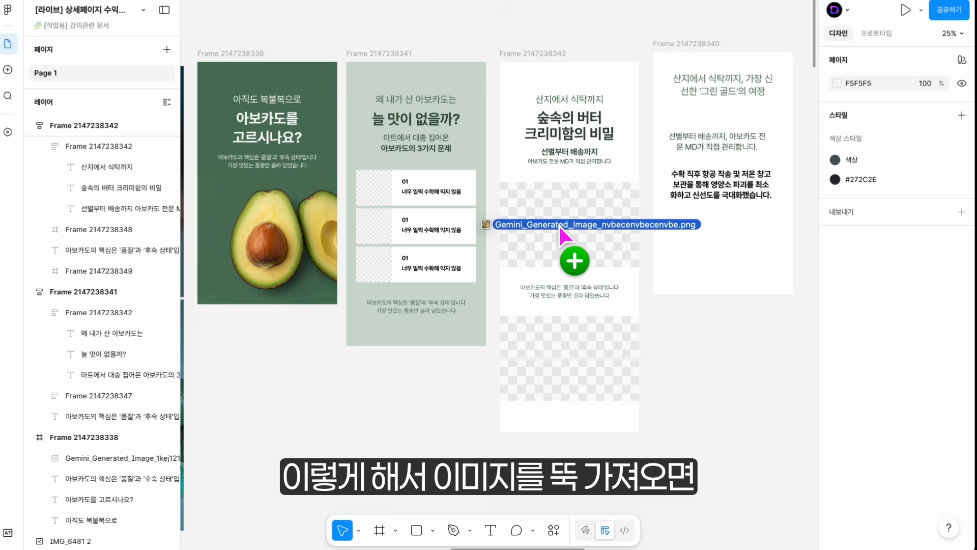
Place Gemini_Generated_Image_nvbecenvbecenvbe.png in the upper placeholder frame and the avocado crate image in the lower one
left_click_drag(558, 224, 558, 225)
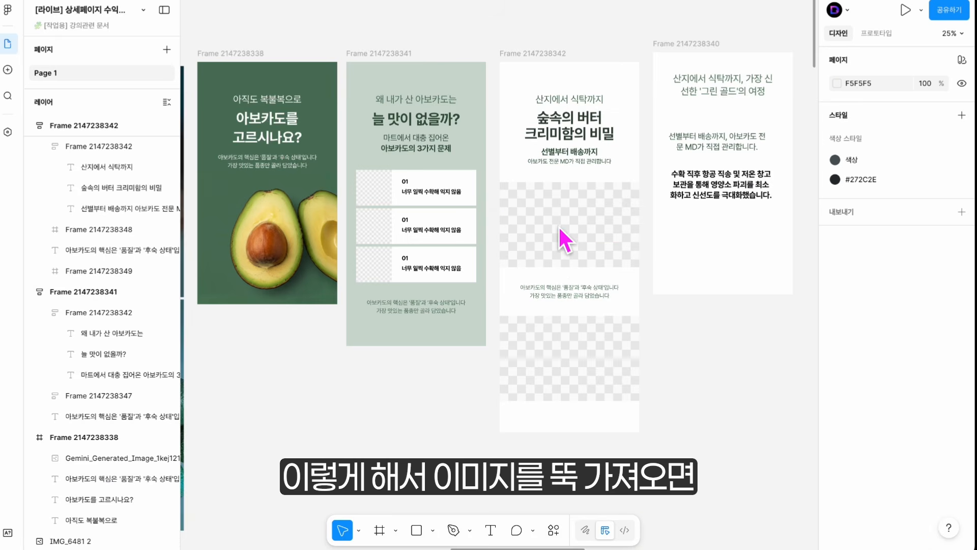
left_click_drag(683, 277, 575, 357)
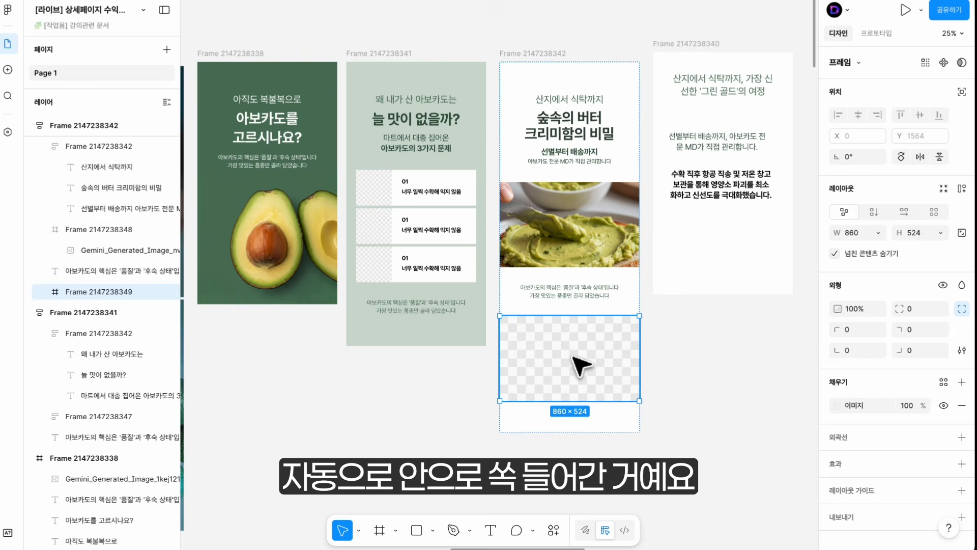
Increase the upper image frame's height to about 824 and reposition the avocado toast picture so it fills the frame
left_click(556, 225)
left_click_drag(581, 268, 593, 312)
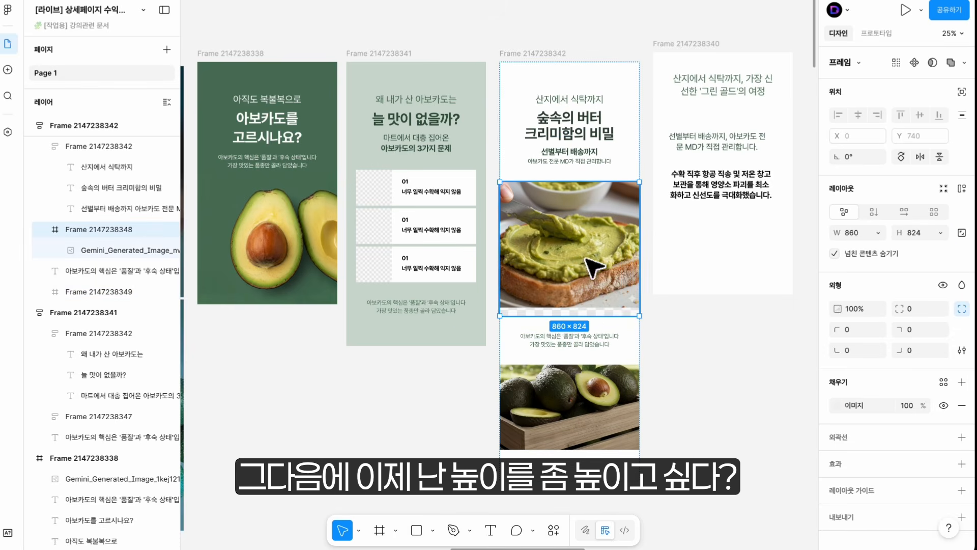
double_click(593, 267)
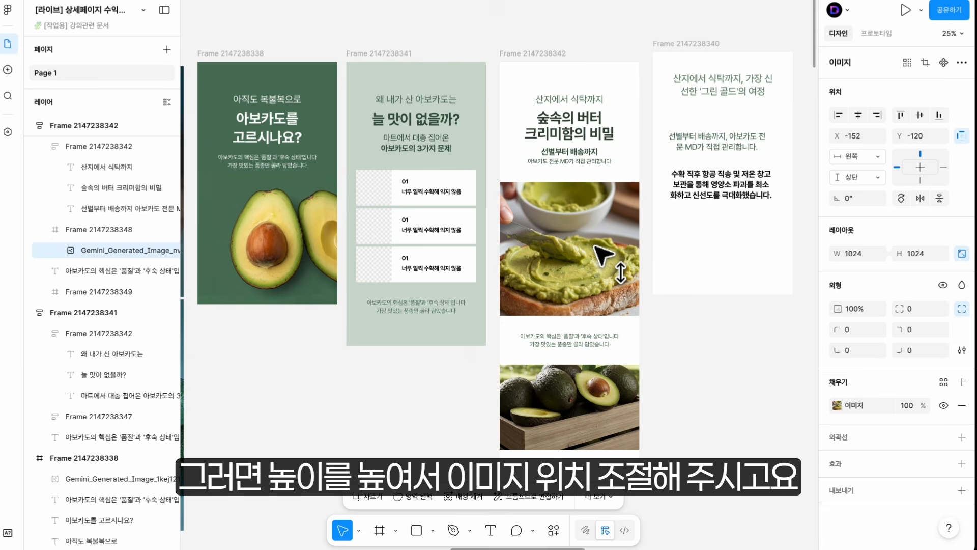
left_click(611, 387)
Make the lower image frame taller and reposition the avocado crate picture to fill it
scroll(605, 318, "down", 3)
left_click(679, 288)
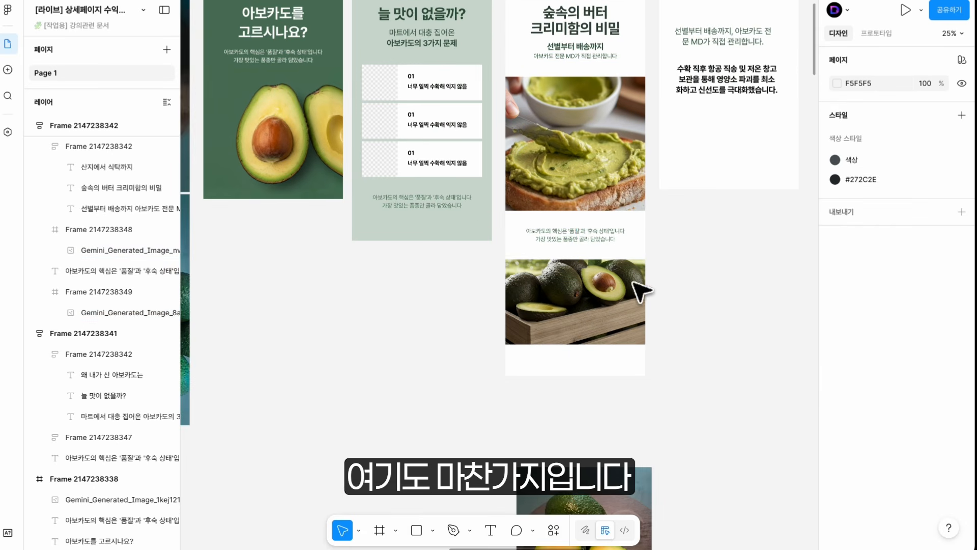
left_click(590, 285)
left_click_drag(601, 344, 604, 375)
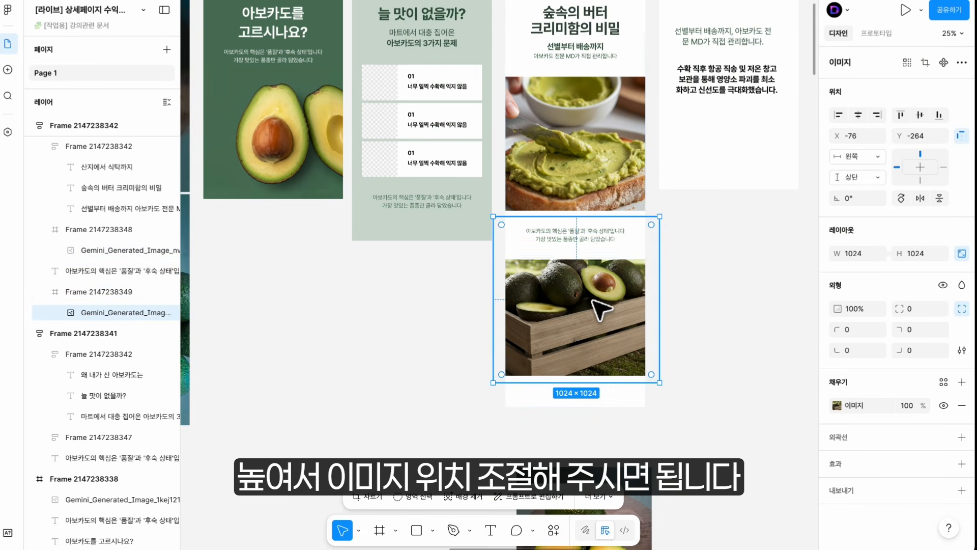
left_click(739, 263)
Combine the three page sections into one vertical auto layout frame with a gap of 0
left_click_drag(744, 225, 639, 329)
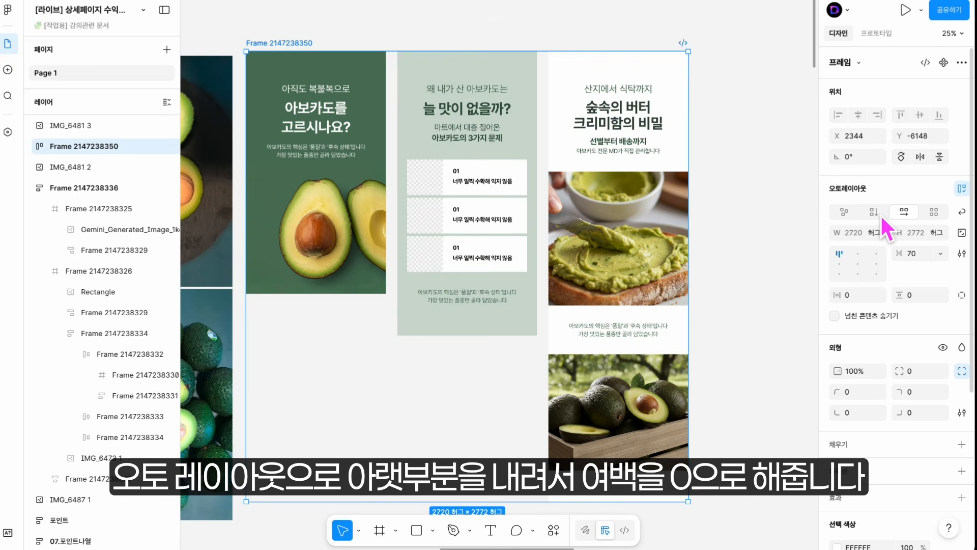
left_click(876, 212)
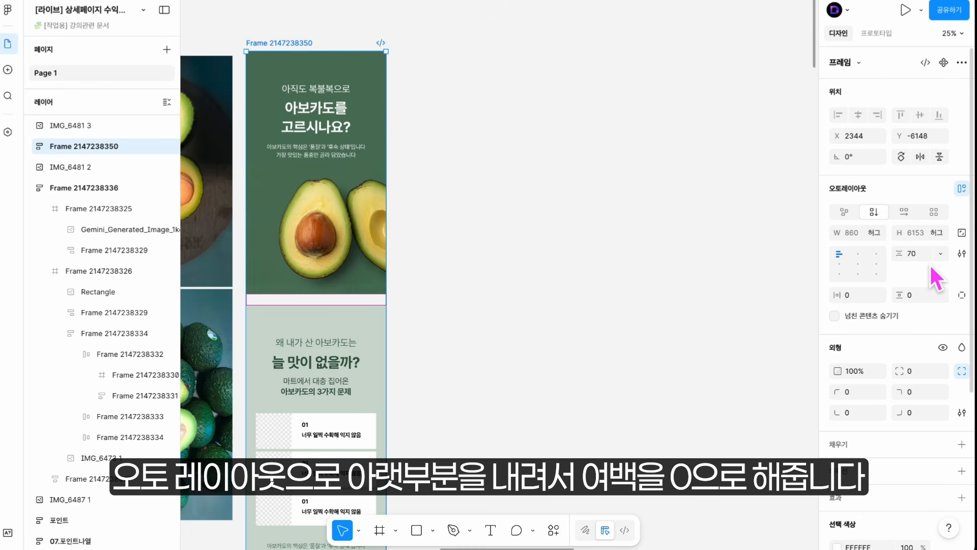
type("0")
key("Return")
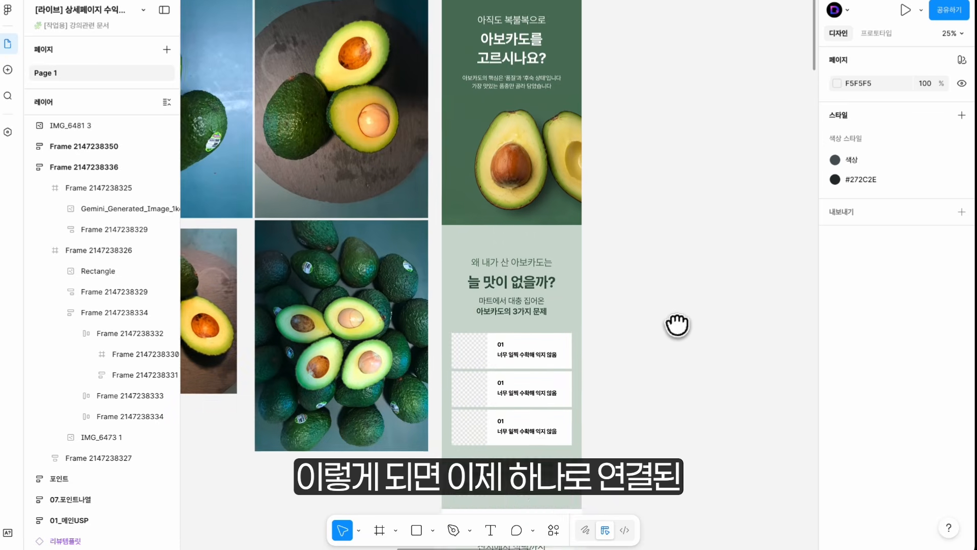
Examine the joined detail page from the first section to the third, checking the section flow and the first heading's text style
scroll(682, 419, "up", 1)
scroll(677, 393, "down", 10)
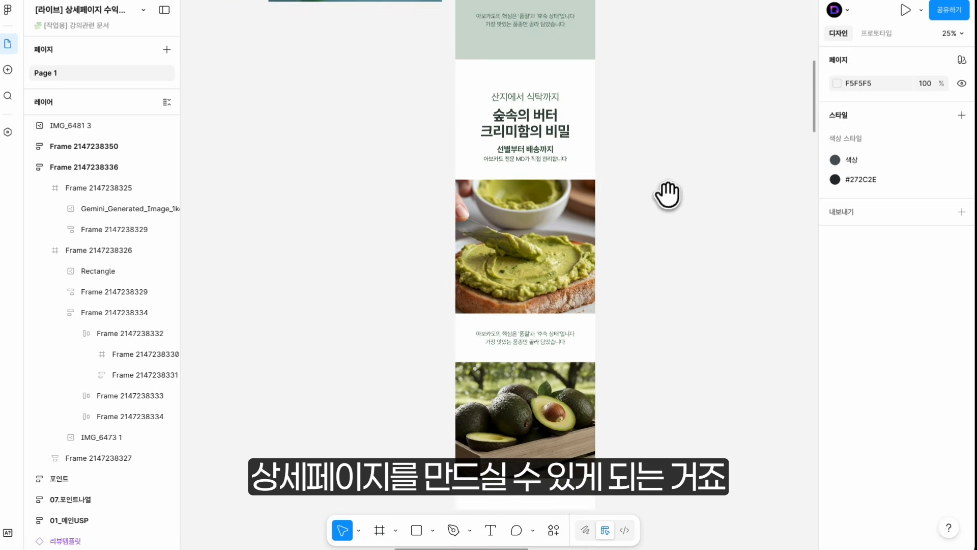
left_click_drag(668, 195, 659, 181)
left_click_drag(654, 148, 628, 360)
left_click_drag(641, 172, 560, 330)
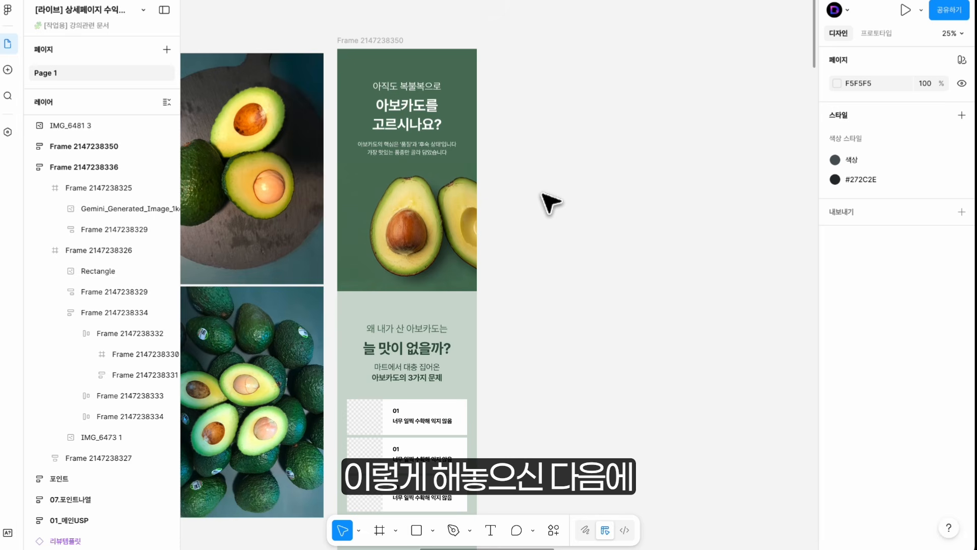
left_click(420, 114)
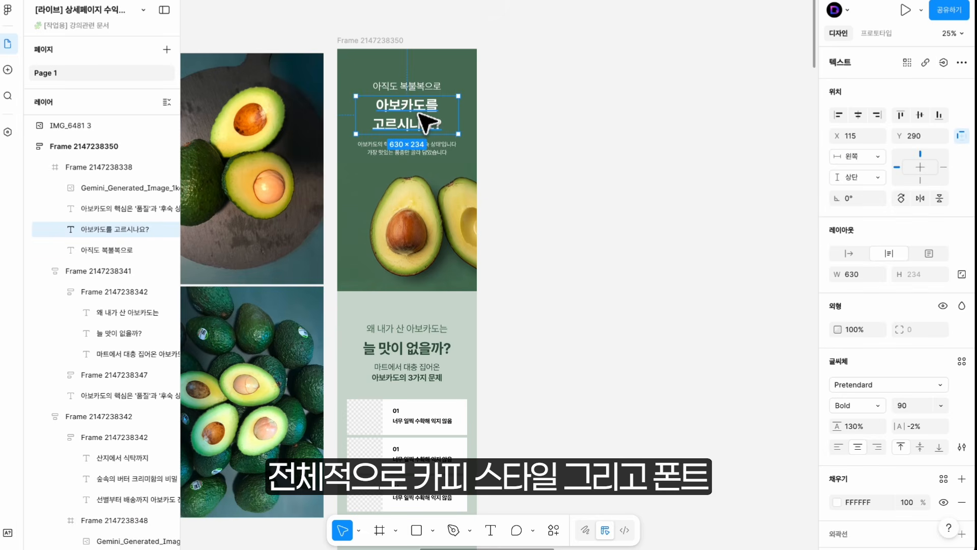
left_click(543, 174)
left_click_drag(547, 163, 624, 145)
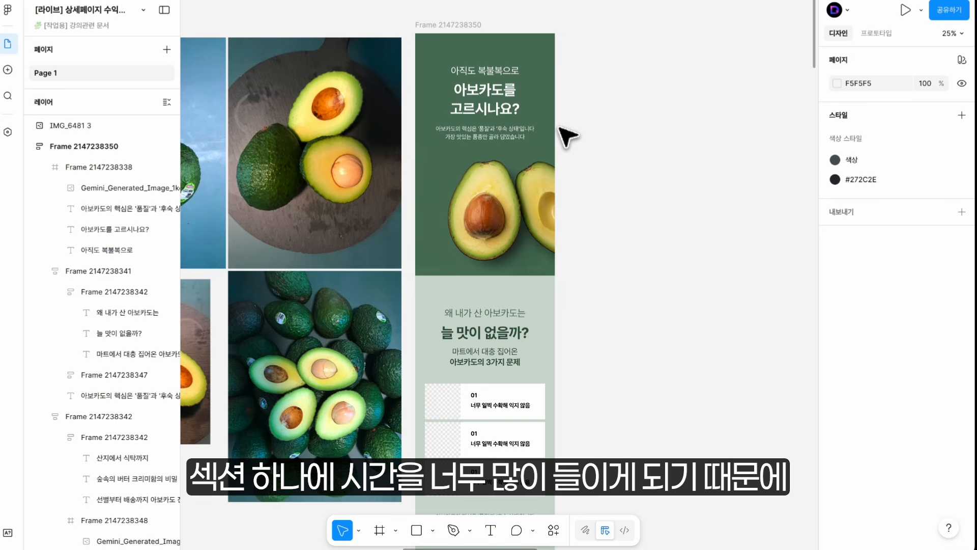
scroll(512, 56, "down", 5)
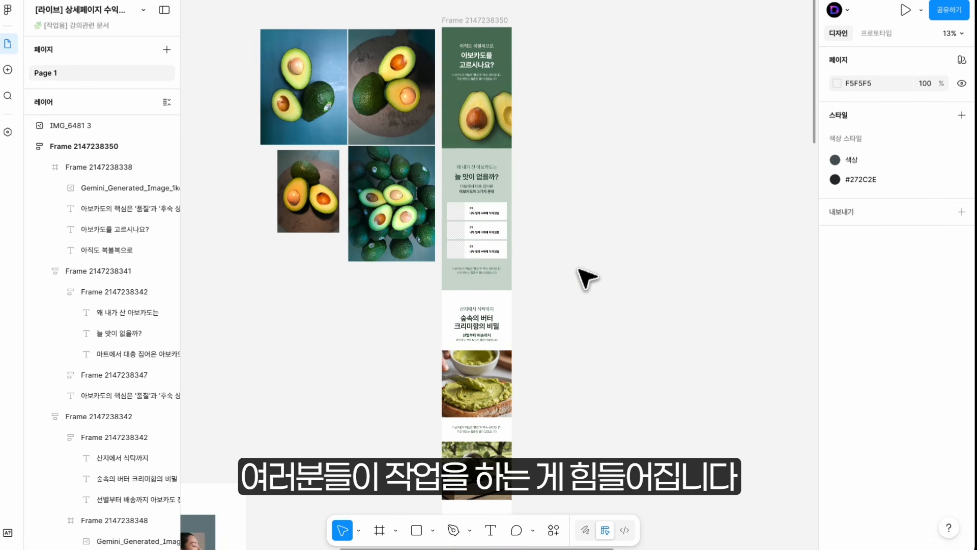
scroll(583, 259, "down", 2)
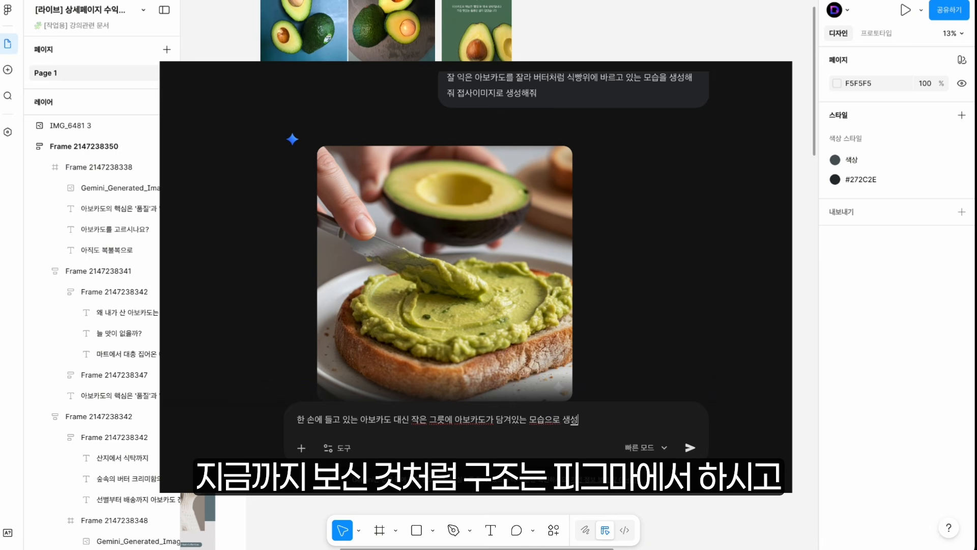